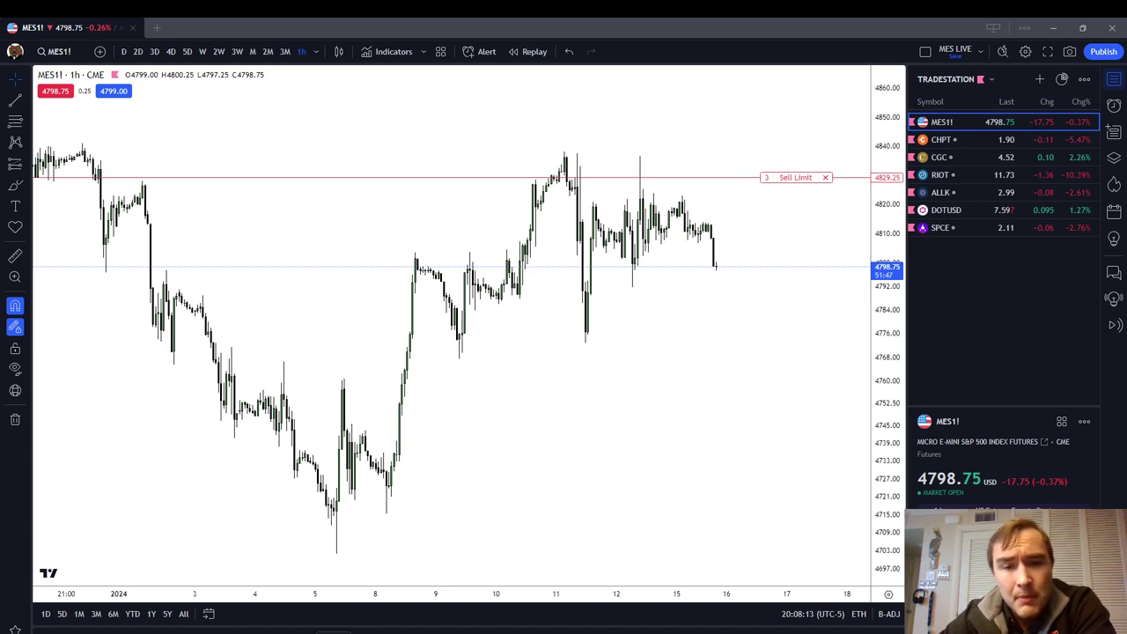
Turn off magnet mode and circle the tall 12 January upper wick near 4834 with the red Brush.
scroll(845, 332, "up", 3)
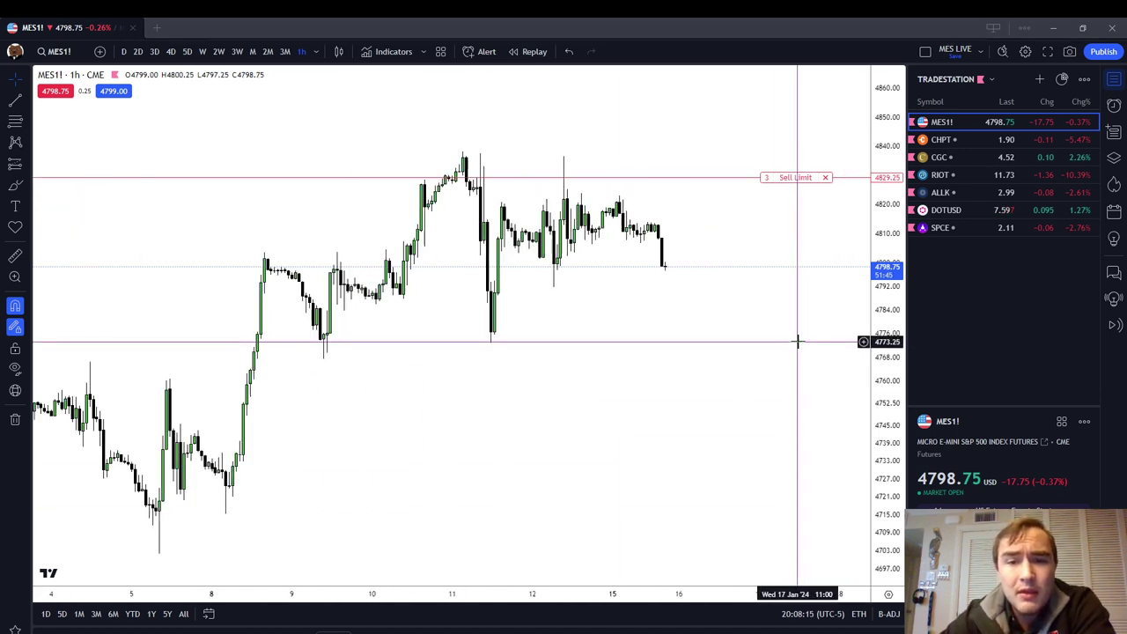
scroll(795, 341, "down", 3)
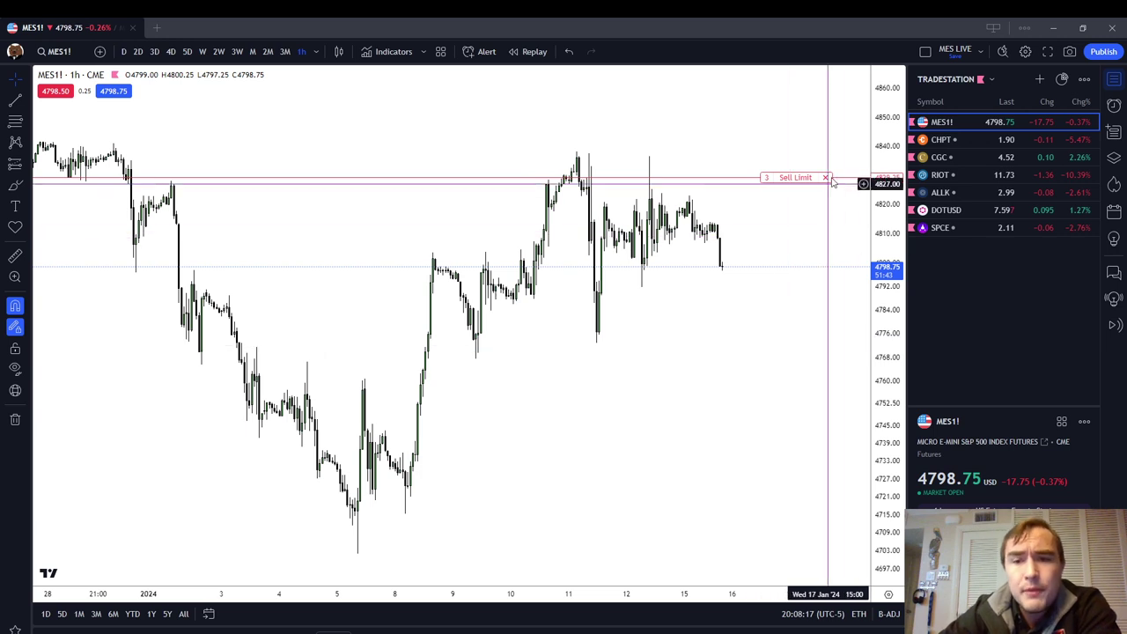
left_click_drag(716, 132, 671, 106)
scroll(528, 386, "up", 1)
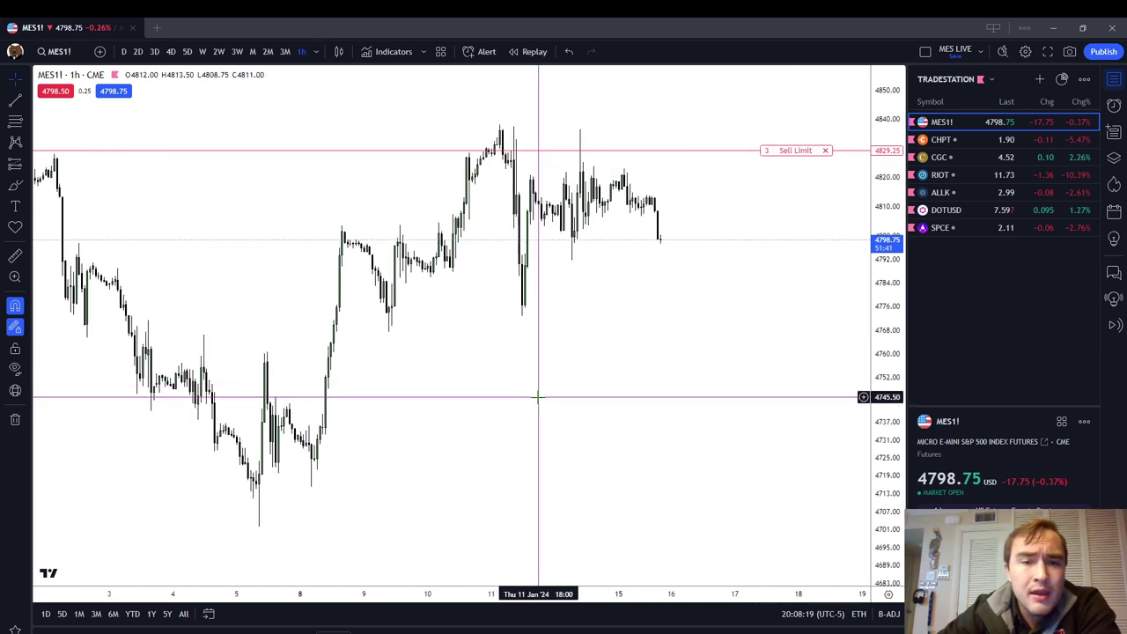
scroll(669, 375, "down", 1)
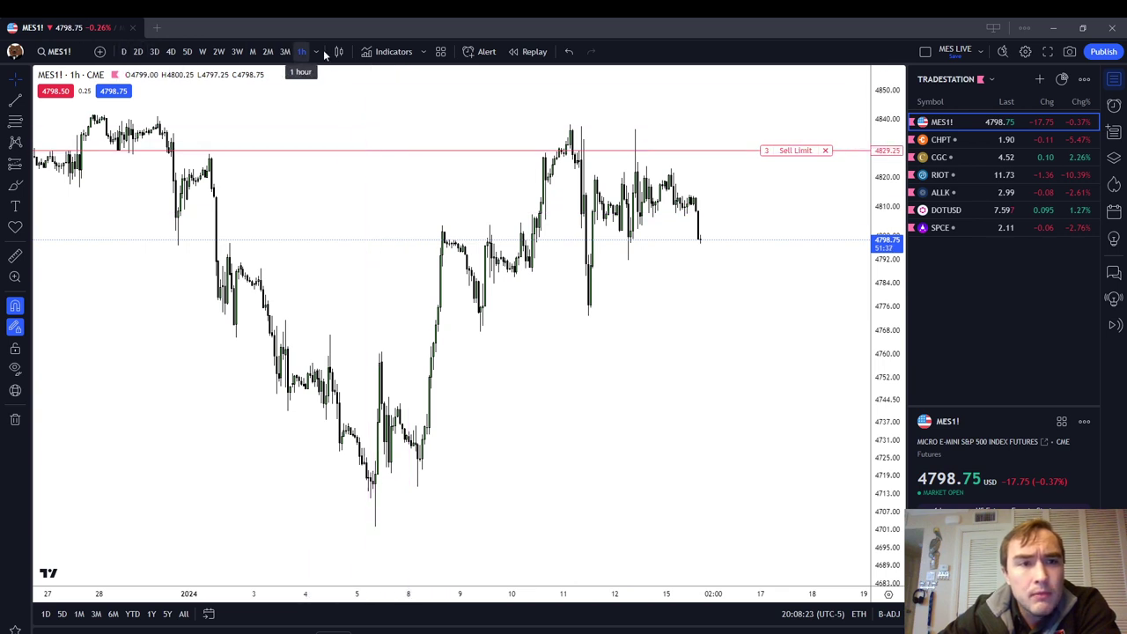
scroll(724, 342, "up", 1)
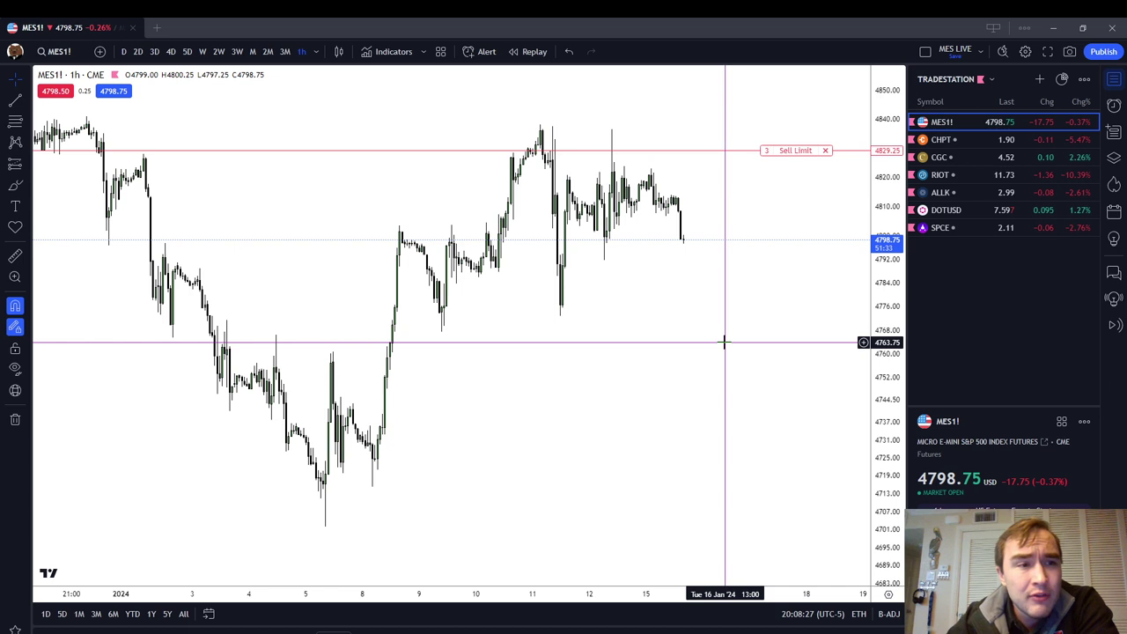
left_click(15, 185)
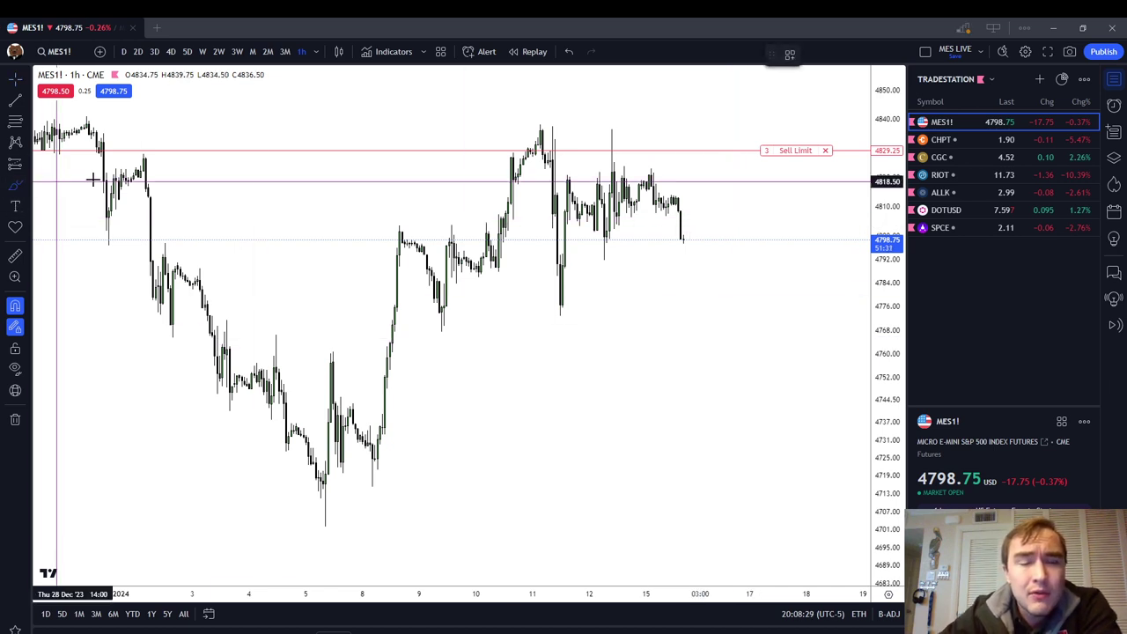
left_click(13, 305)
mouse_move(625, 136)
left_mouse_down()
mouse_move(589, 141)
mouse_move(635, 137)
left_mouse_up()
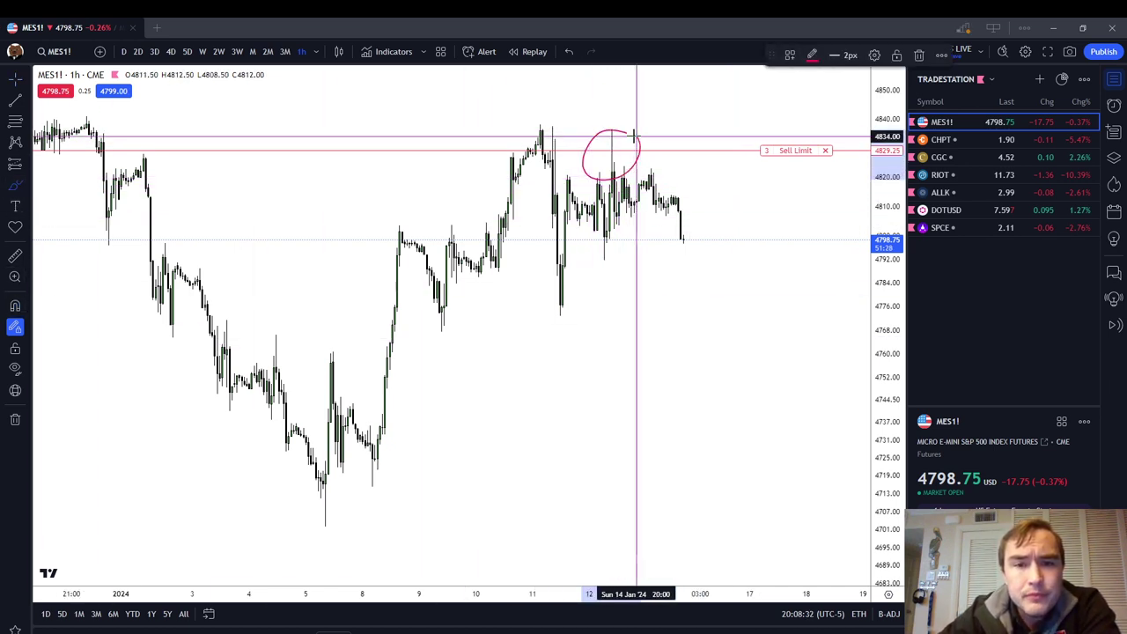
Delete the circle and outline the lower wick at the 5 January low with the Brush.
left_click(918, 55)
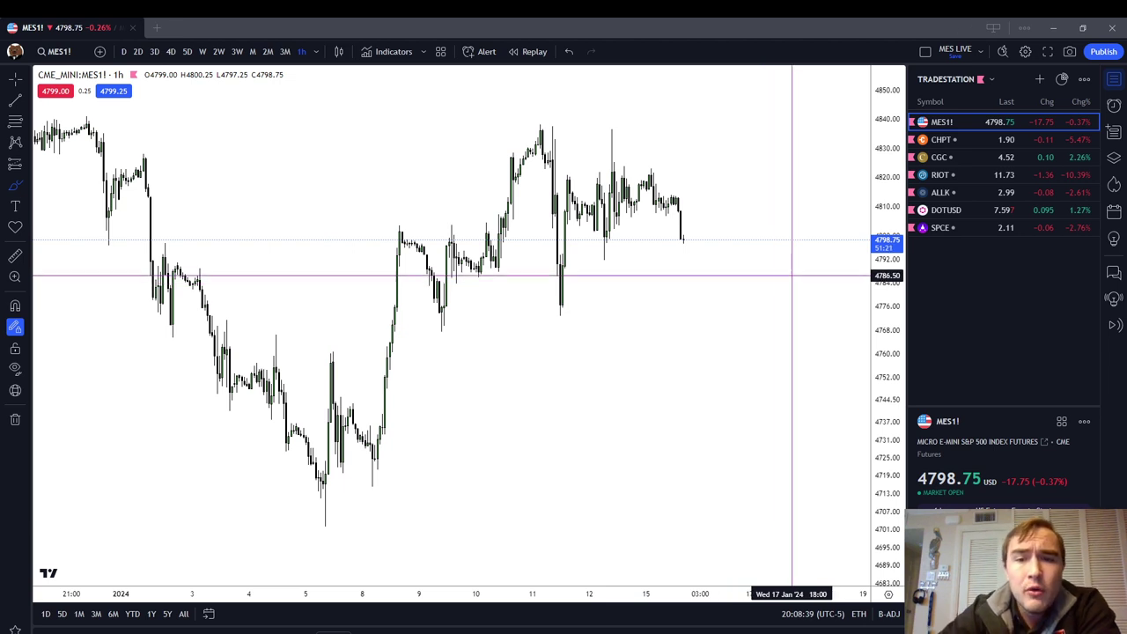
left_click_drag(740, 270, 780, 275)
left_click_drag(553, 425, 653, 341)
left_click(15, 184)
mouse_move(459, 404)
left_mouse_down()
mouse_move(461, 444)
mouse_move(487, 447)
left_mouse_up()
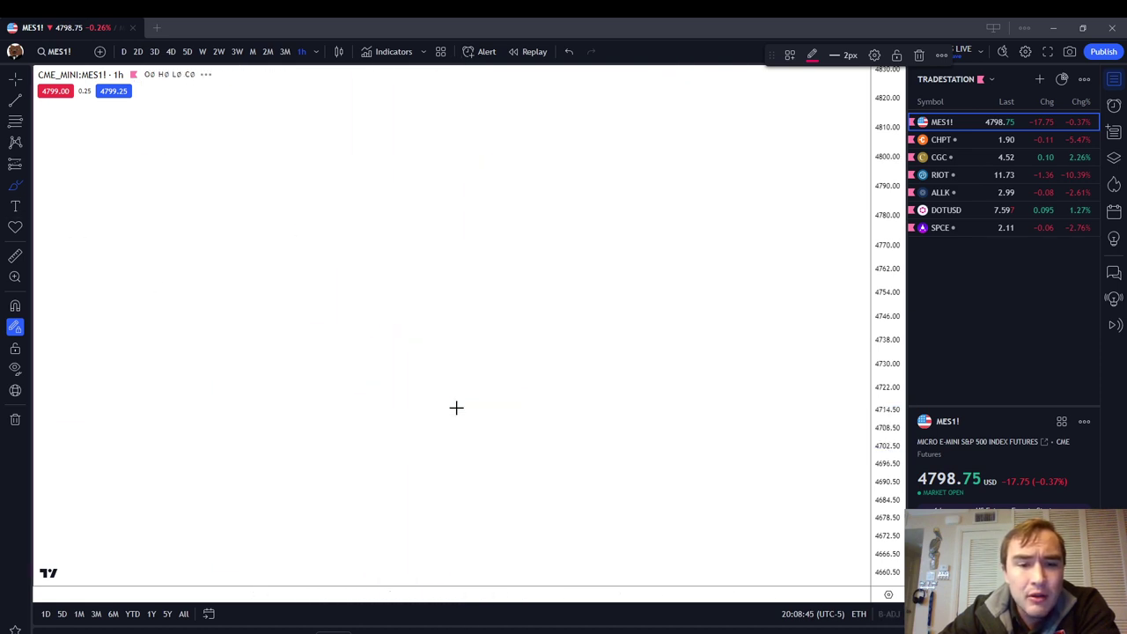
mouse_move(457, 409)
left_mouse_down()
mouse_move(475, 410)
mouse_move(475, 447)
left_mouse_up()
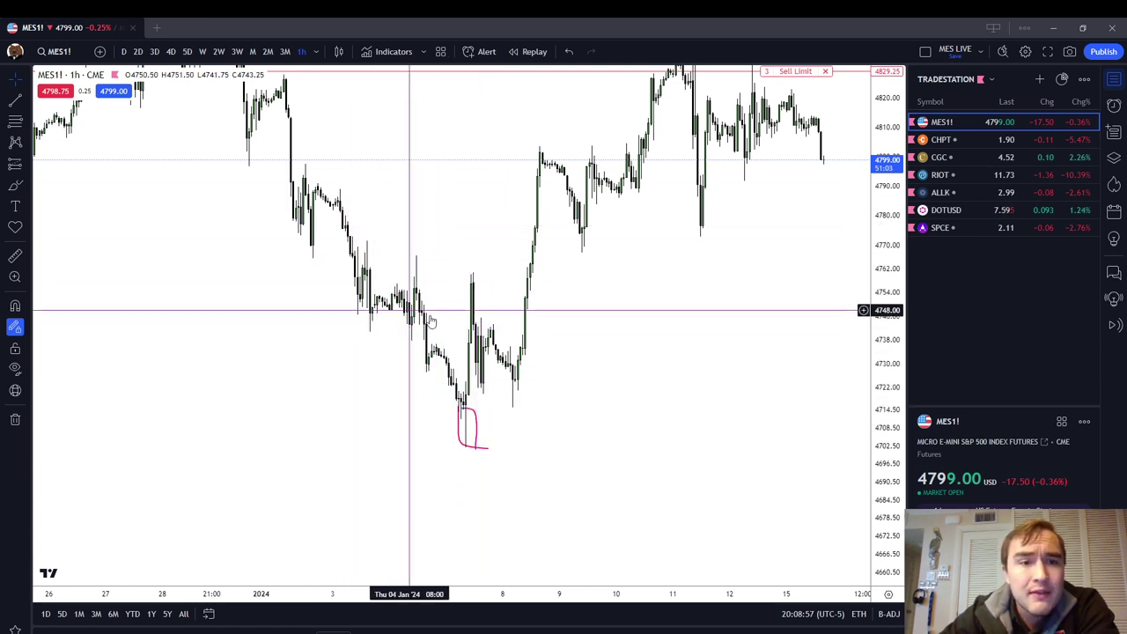
Remove all drawings from the one-hour MES1! chart.
left_click_drag(440, 255, 513, 309)
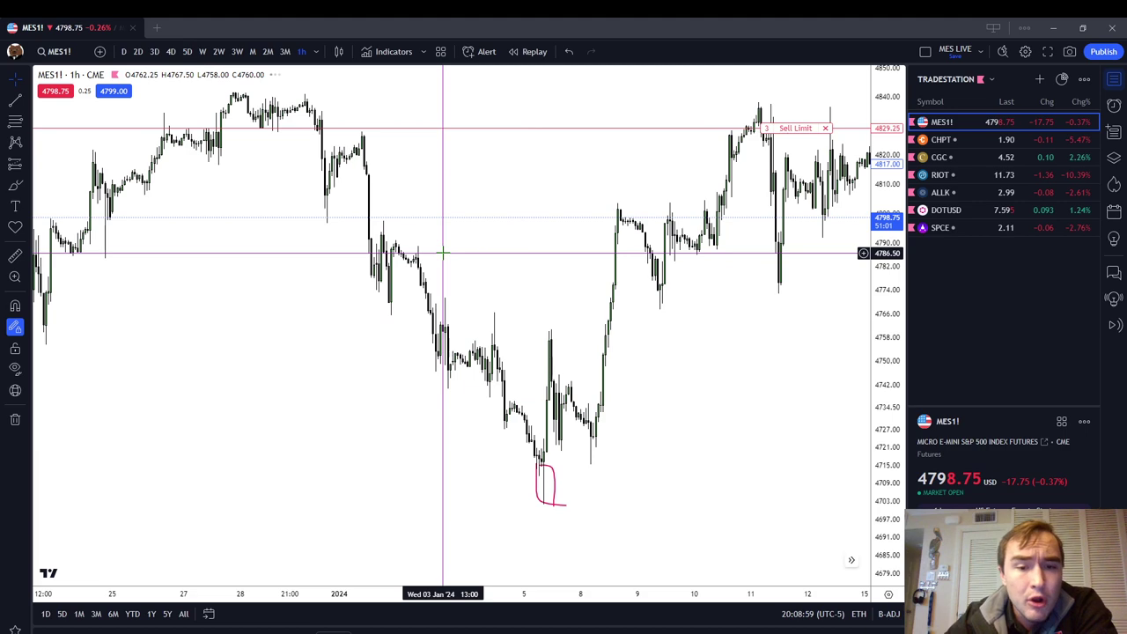
scroll(488, 254, "down", 2)
left_click_drag(436, 357, 337, 341)
scroll(687, 357, "up", 3)
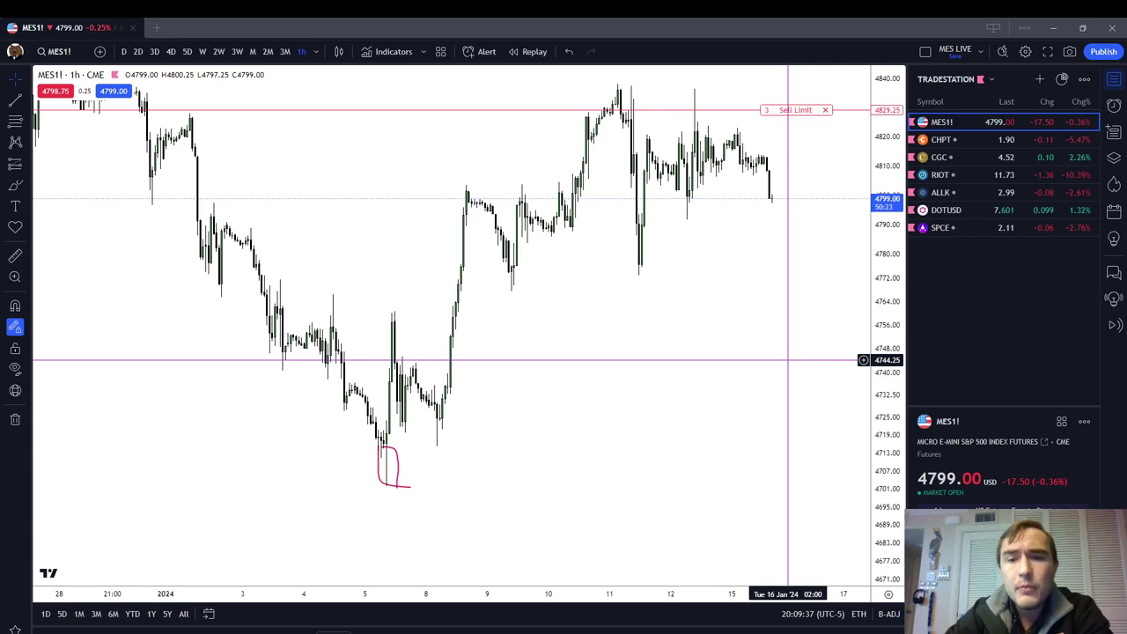
right_click(542, 345)
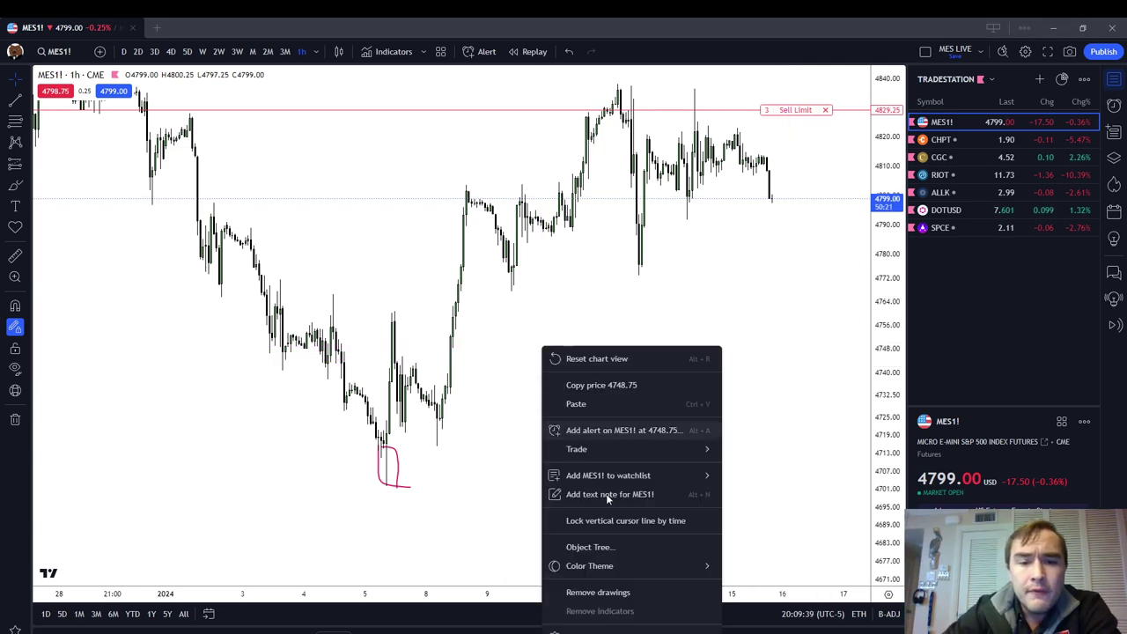
left_click(621, 592)
Switch the chart to the daily timeframe and compress the price scale to bring the December rally into view.
scroll(640, 549, "down", 2)
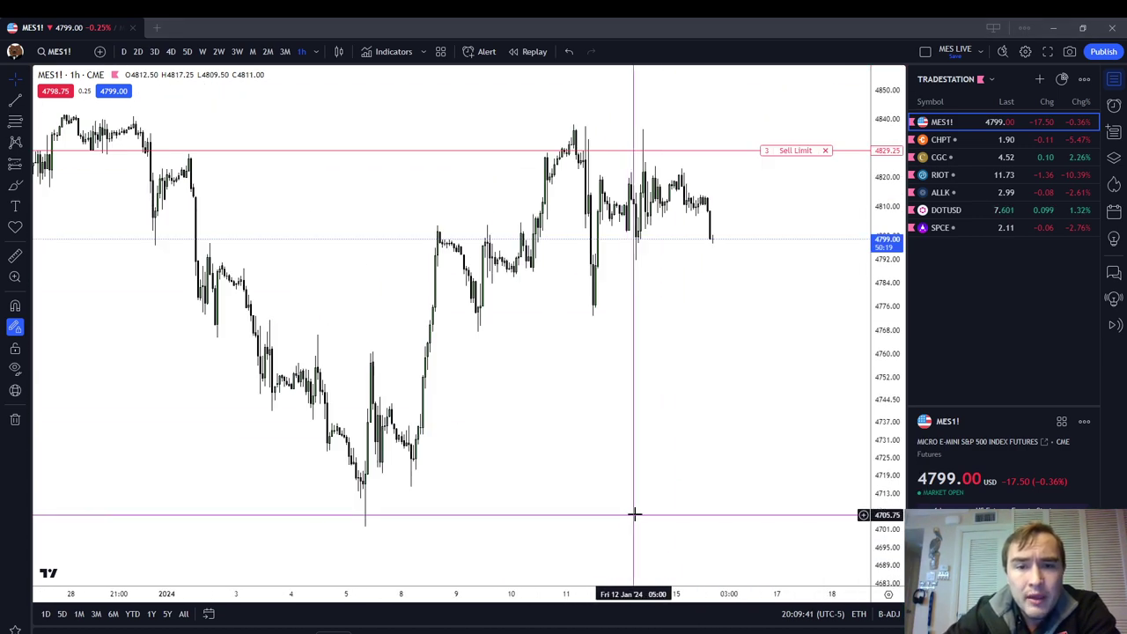
scroll(635, 514, "up", 1)
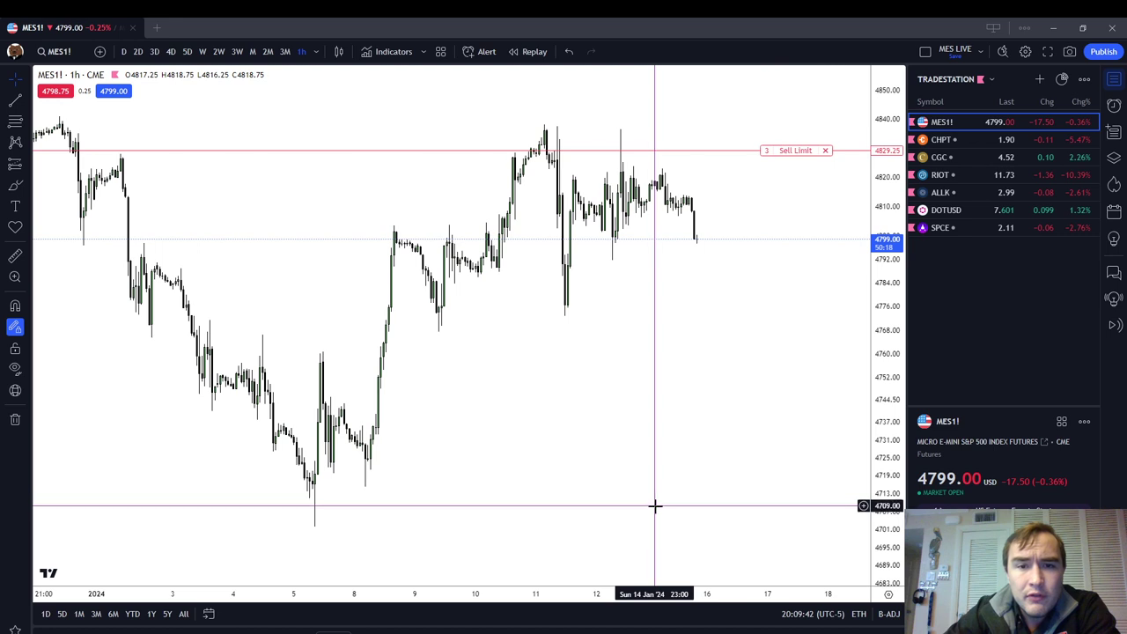
left_click(123, 51)
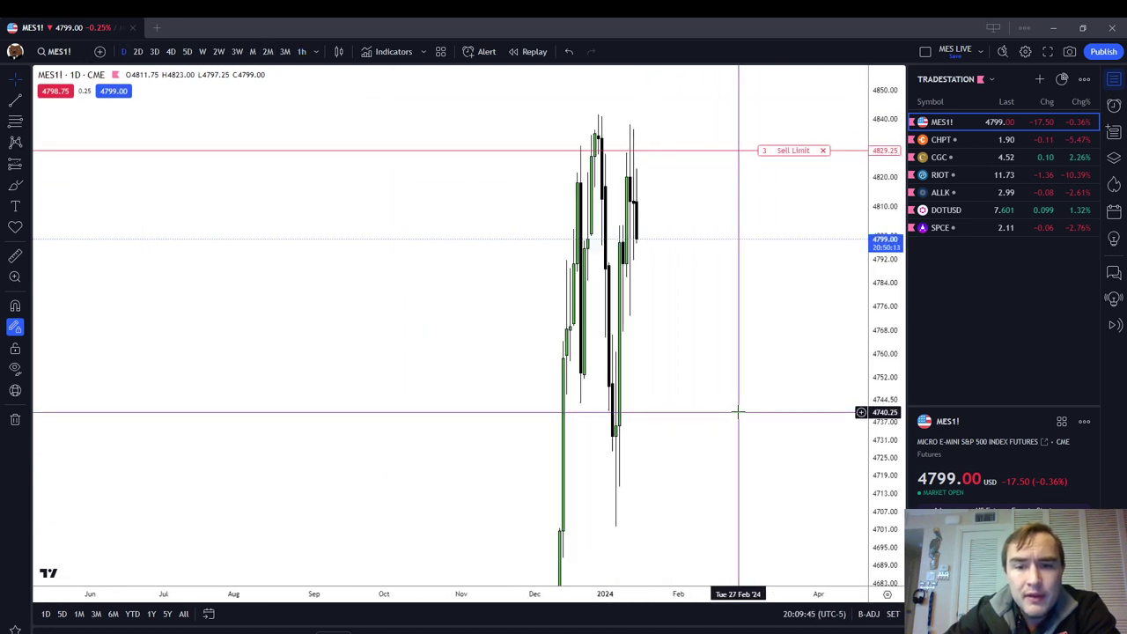
left_click_drag(883, 309, 883, 470)
scroll(780, 466, "up", 3)
left_click_drag(732, 459, 828, 375)
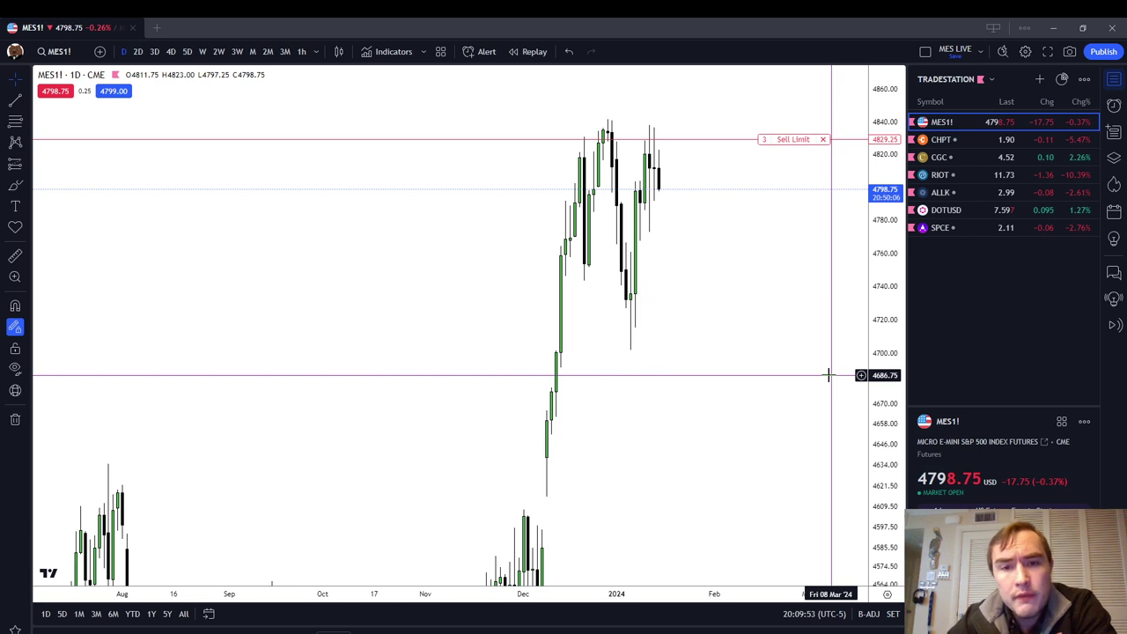
scroll(675, 390, "up", 2)
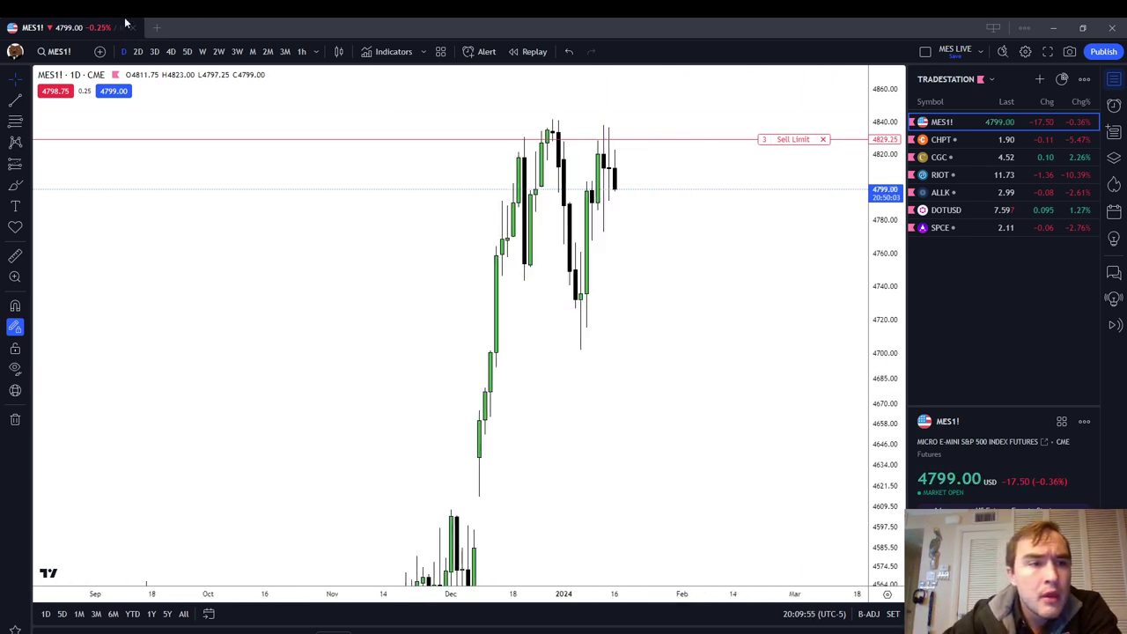
Highlight the 12 January candle, the early January low's lower wick, and the lower wick at the December gap with the Highlighter.
left_click(25, 185)
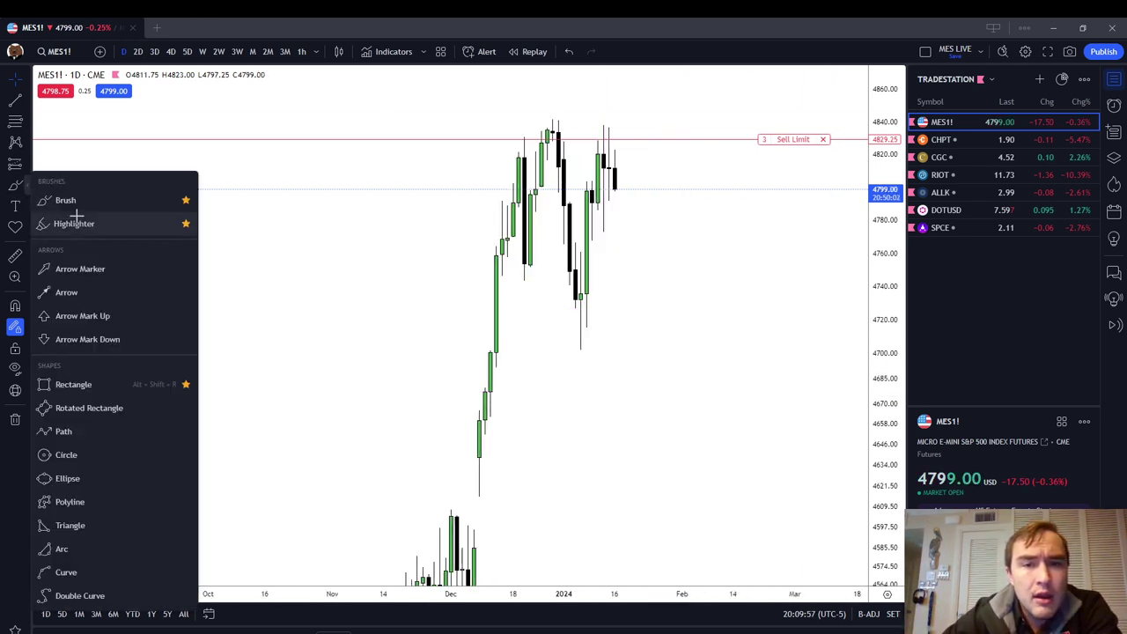
left_click(77, 217)
scroll(616, 149, "up", 2)
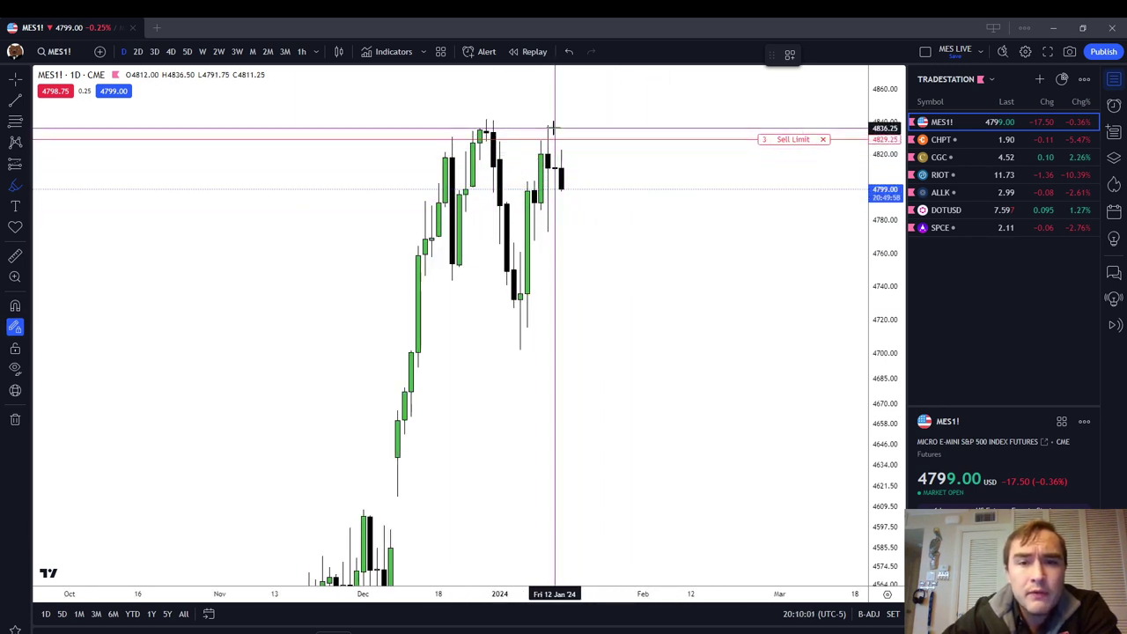
left_click_drag(551, 125, 556, 205)
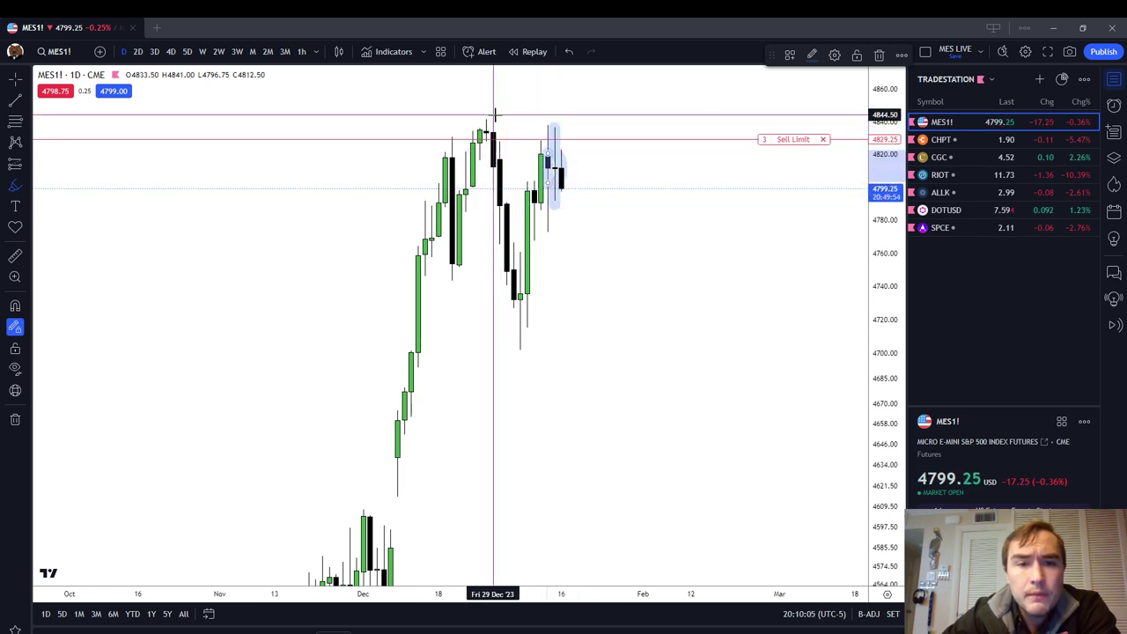
left_click_drag(519, 296, 519, 346)
left_click_drag(397, 461, 404, 494)
Highlight the upper wick of the black early December candle just before the price gap.
key("Escape")
left_click_drag(497, 454, 532, 281)
left_click(15, 185)
left_click_drag(417, 397, 420, 354)
key("Escape")
Clear all highlighter marks from the daily chart.
mouse_move(611, 300)
left_mouse_down()
mouse_move(576, 409)
mouse_move(664, 414)
left_mouse_up()
scroll(664, 414, "up", 1)
left_click_drag(659, 321, 679, 377)
left_click_drag(888, 313, 887, 379)
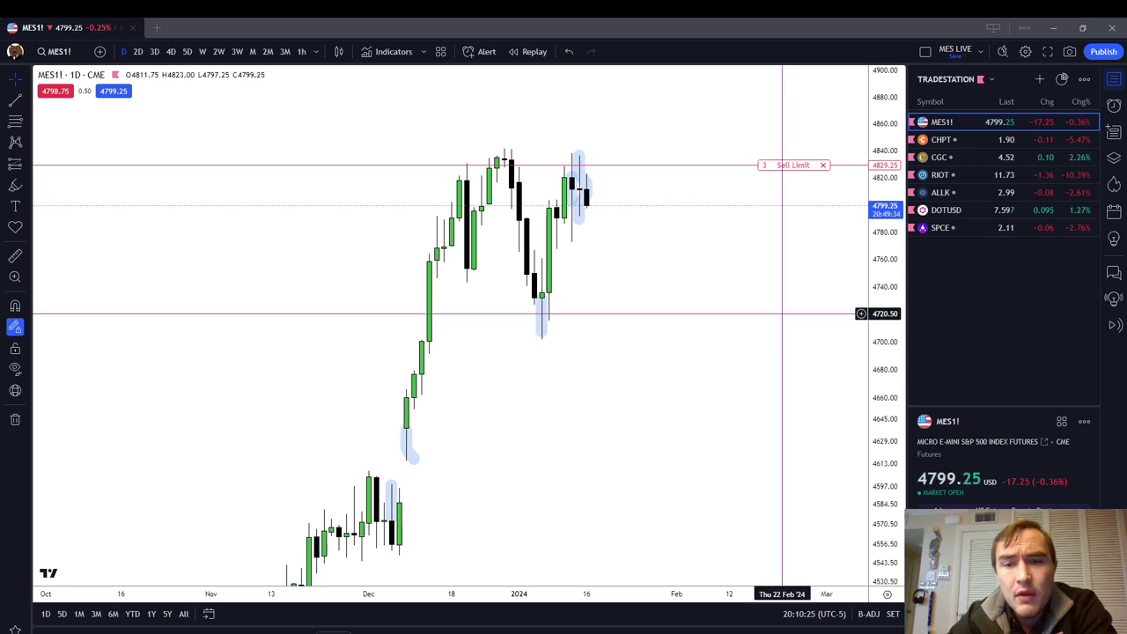
right_click(780, 313)
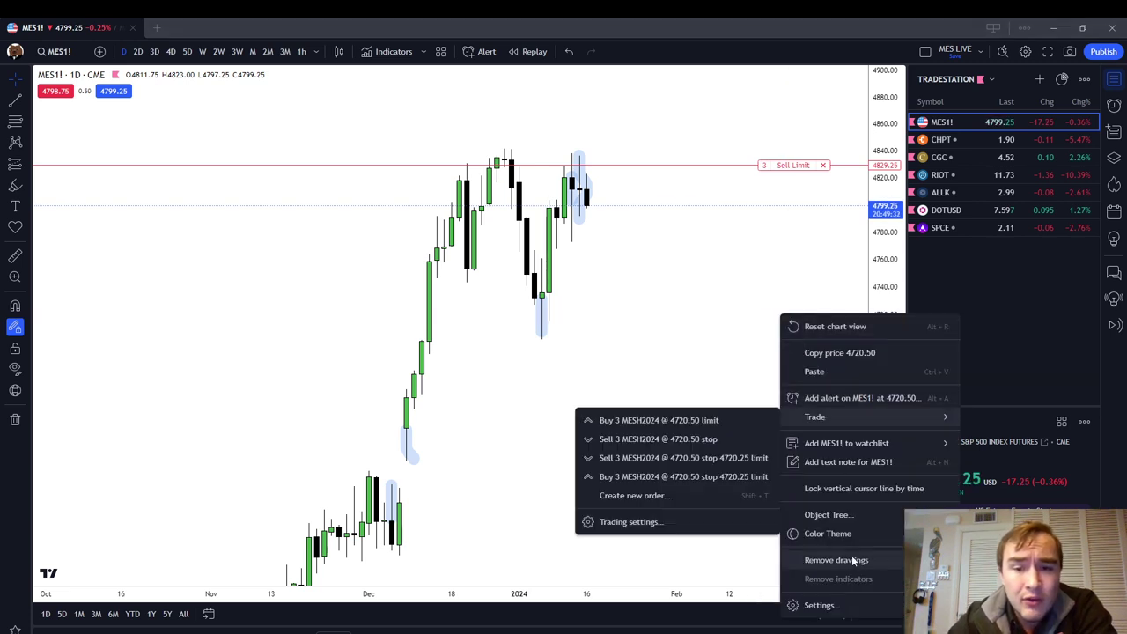
left_click(852, 555)
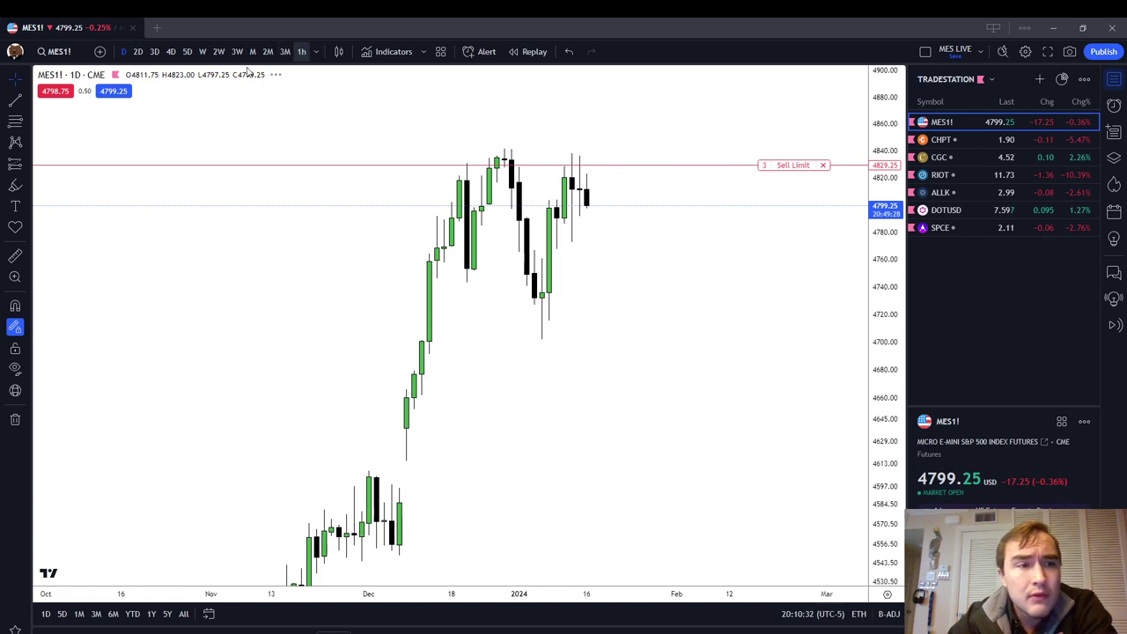
Switch to the one-hour timeframe, and with magnet mode on place a Fib Retracement from 4814.00 to 4833.00 on the 11 January upper wick.
left_click(26, 121)
left_click(96, 141)
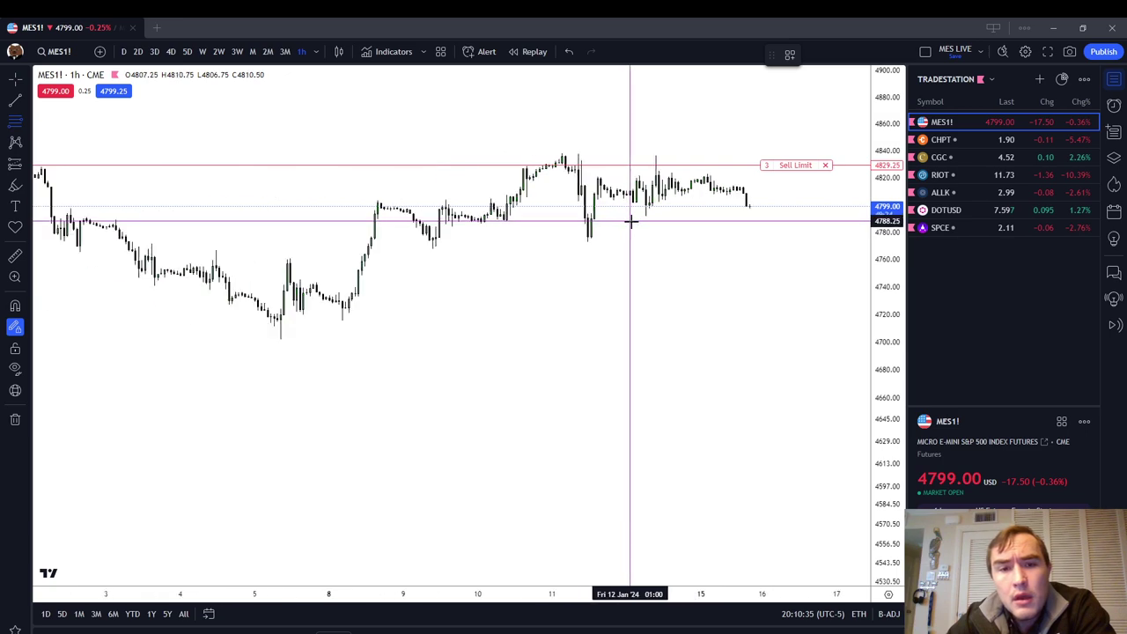
scroll(788, 388, "up", 2)
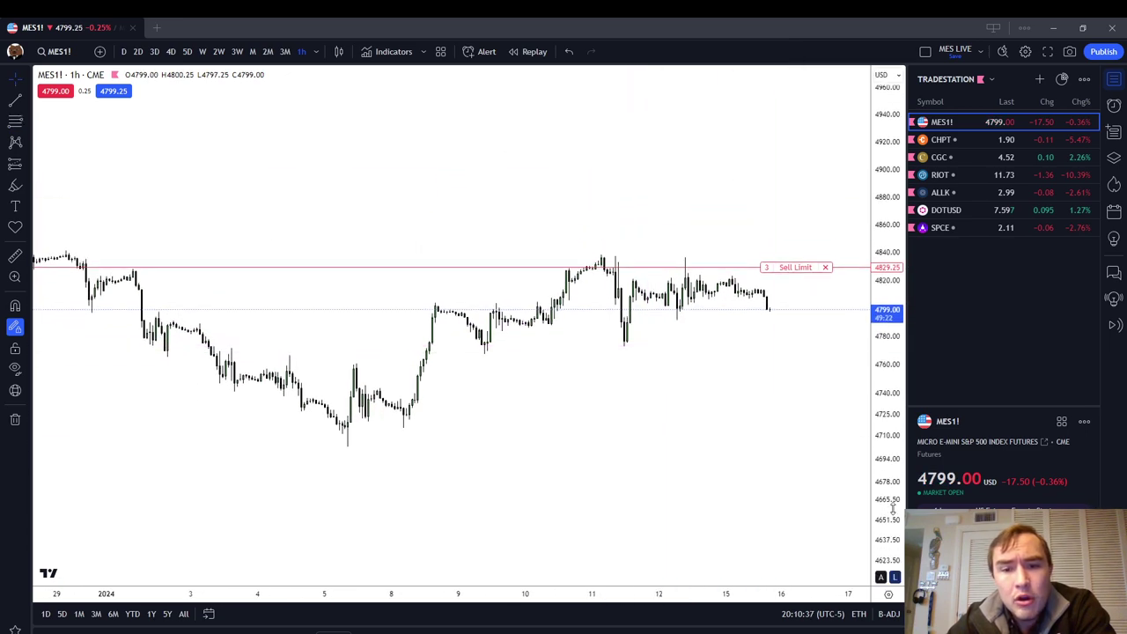
scroll(795, 334, "up", 1)
left_click_drag(775, 382, 670, 432)
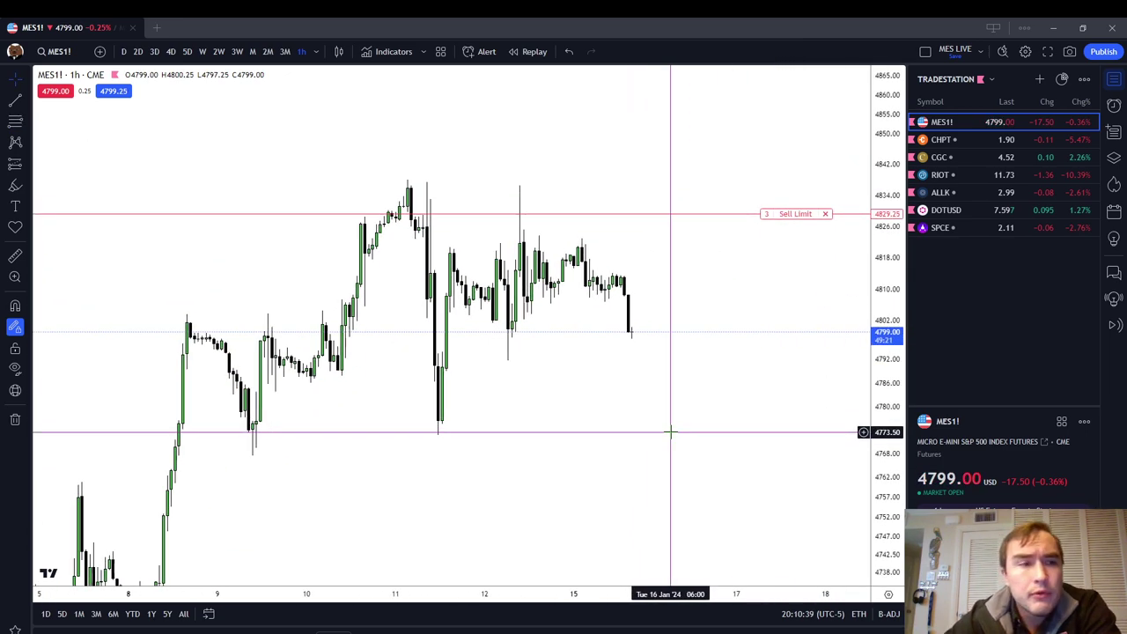
left_click(15, 306)
left_click(431, 272)
left_click(431, 194)
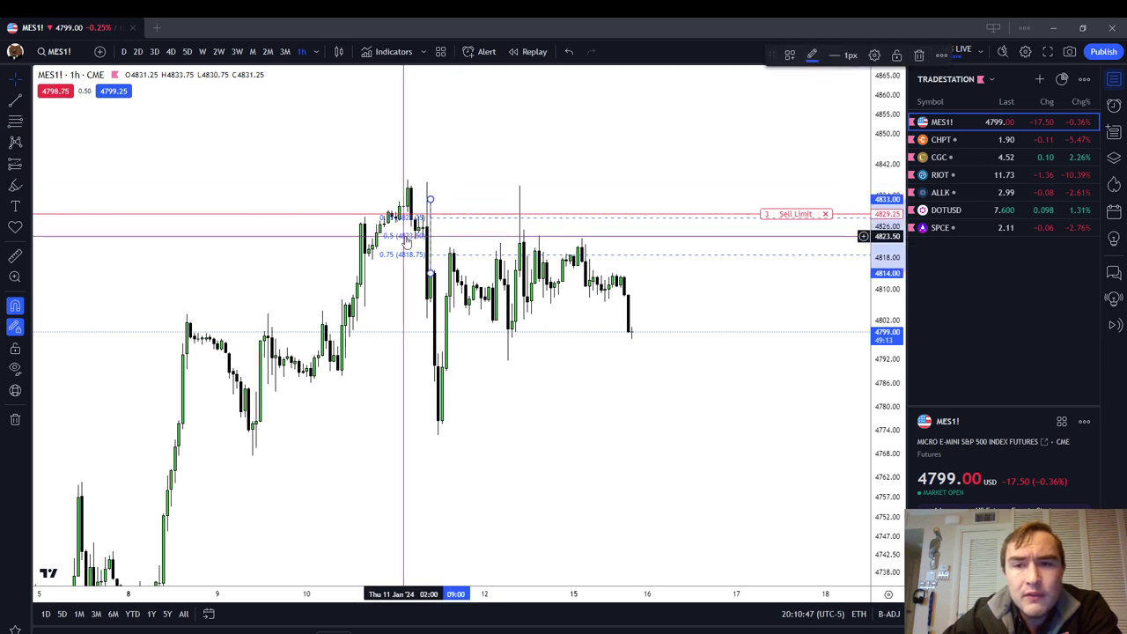
Review the Fib Retracement's style settings for the 0.25, 0.5 and 0.75 levels and accept them.
left_click(874, 55)
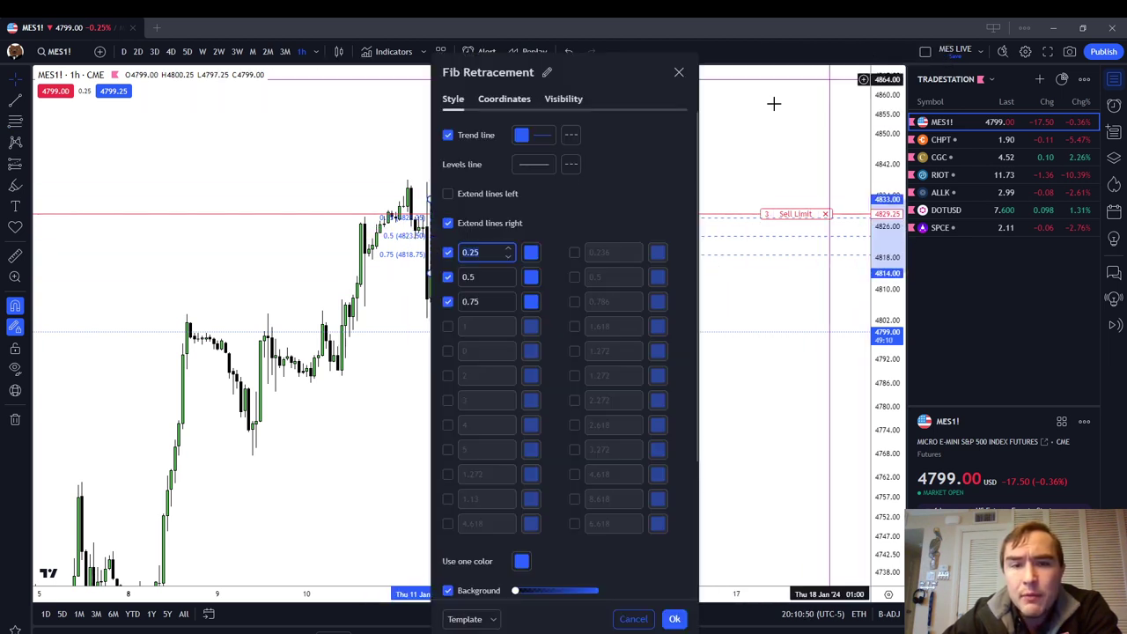
left_click(486, 277)
left_click(489, 302)
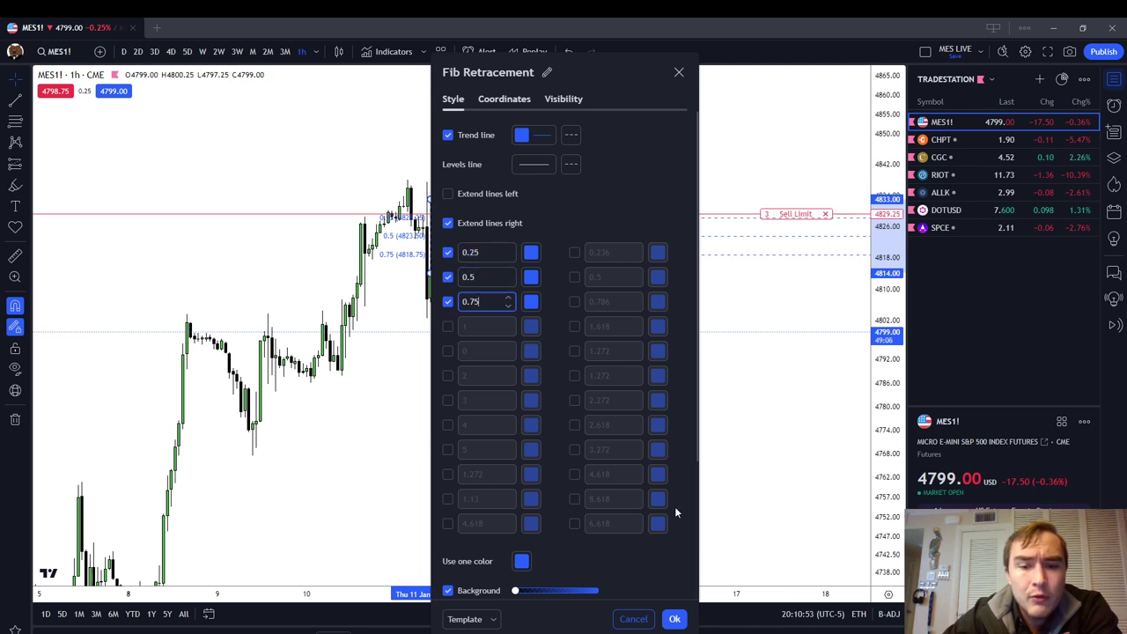
left_click(674, 619)
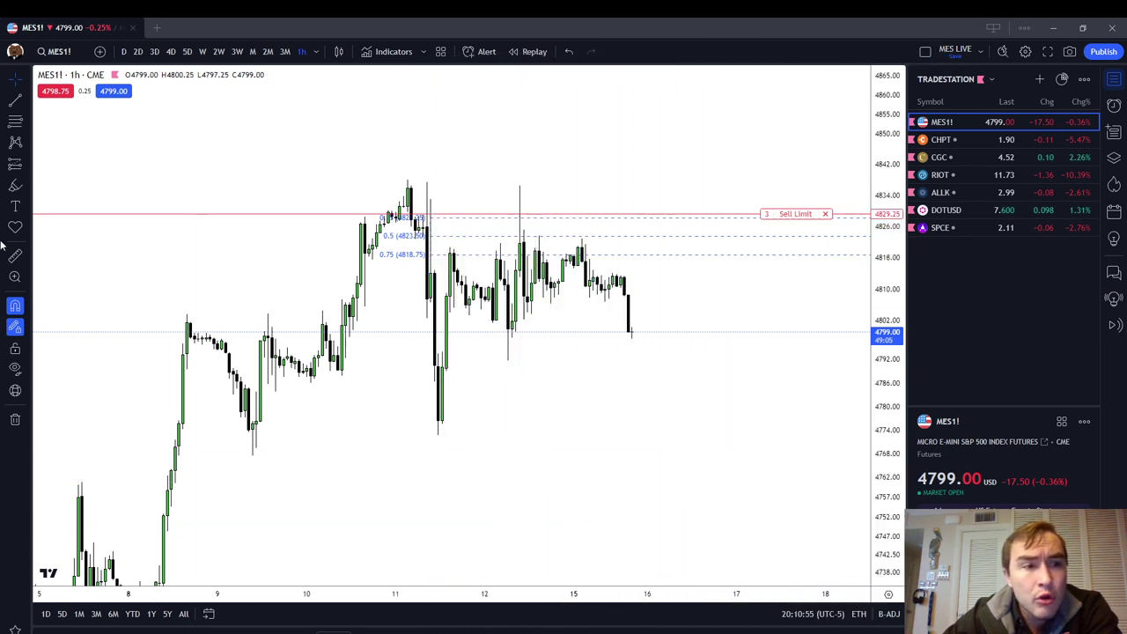
With magnet mode off, circle the Fib's 0.25 and 0.5 levels at the 11 January wick with the red Brush.
left_click(27, 188)
left_click(72, 200)
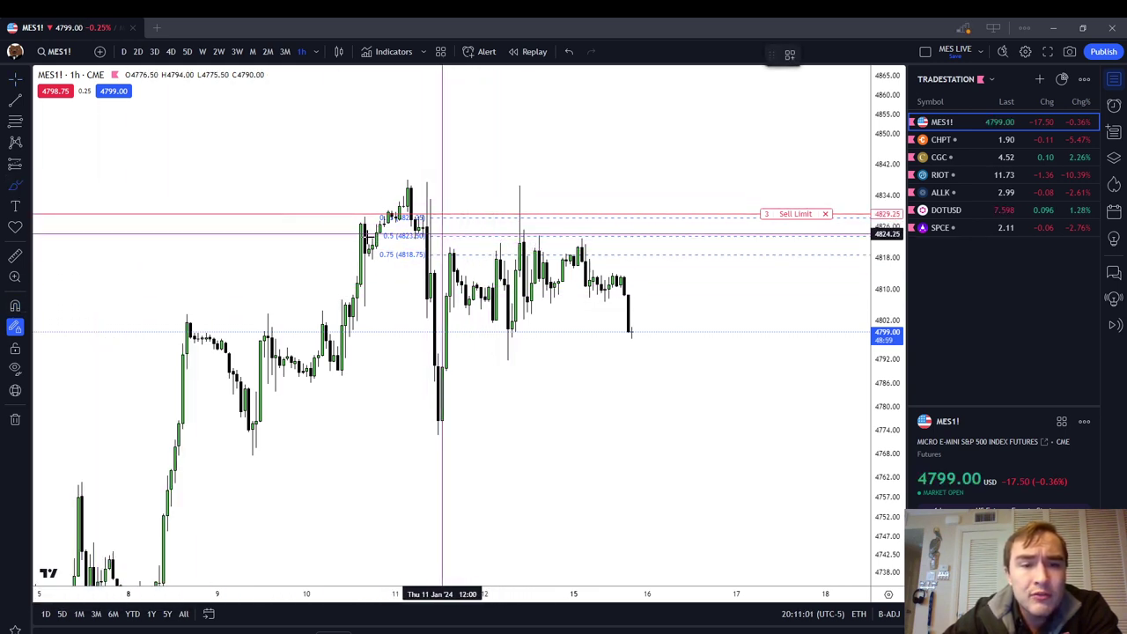
mouse_move(450, 233)
left_mouse_down()
mouse_move(413, 244)
mouse_move(449, 238)
mouse_move(421, 217)
mouse_move(439, 214)
left_mouse_up()
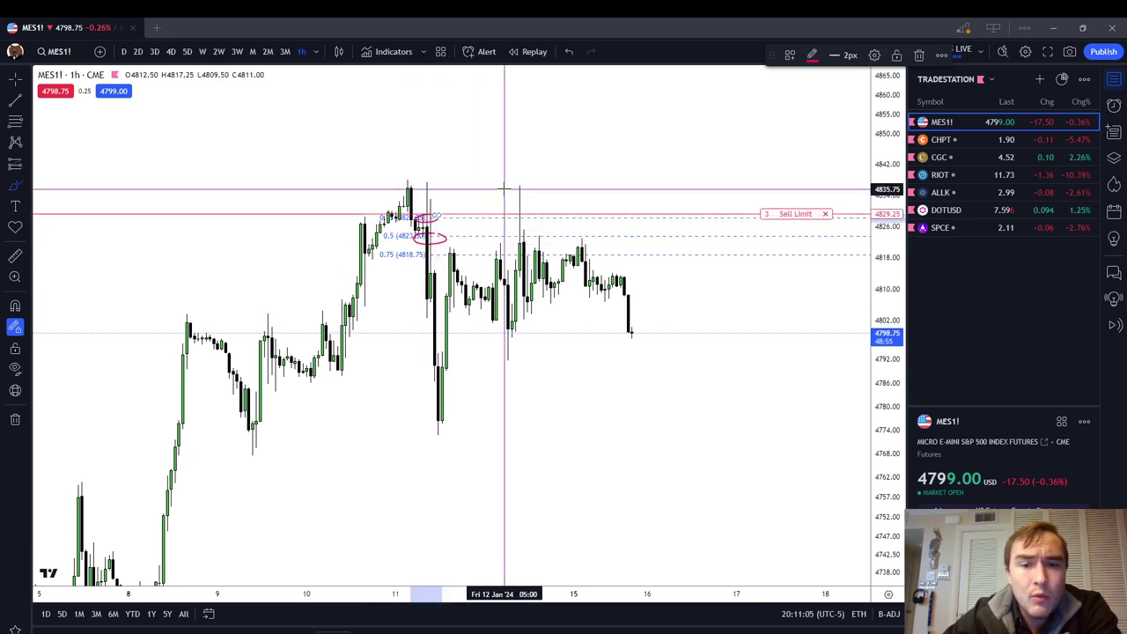
Remove the Fib Retracement and the brush circles from the chart.
right_click(473, 188)
left_click(515, 440)
Examine the one-hour price action around the 5 January low and the rally that follows it.
left_click_drag(581, 442, 591, 364)
scroll(591, 365, "down", 3)
left_click_drag(350, 327, 360, 195)
scroll(504, 377, "up", 1)
left_click_drag(490, 393, 557, 389)
scroll(545, 378, "up", 2)
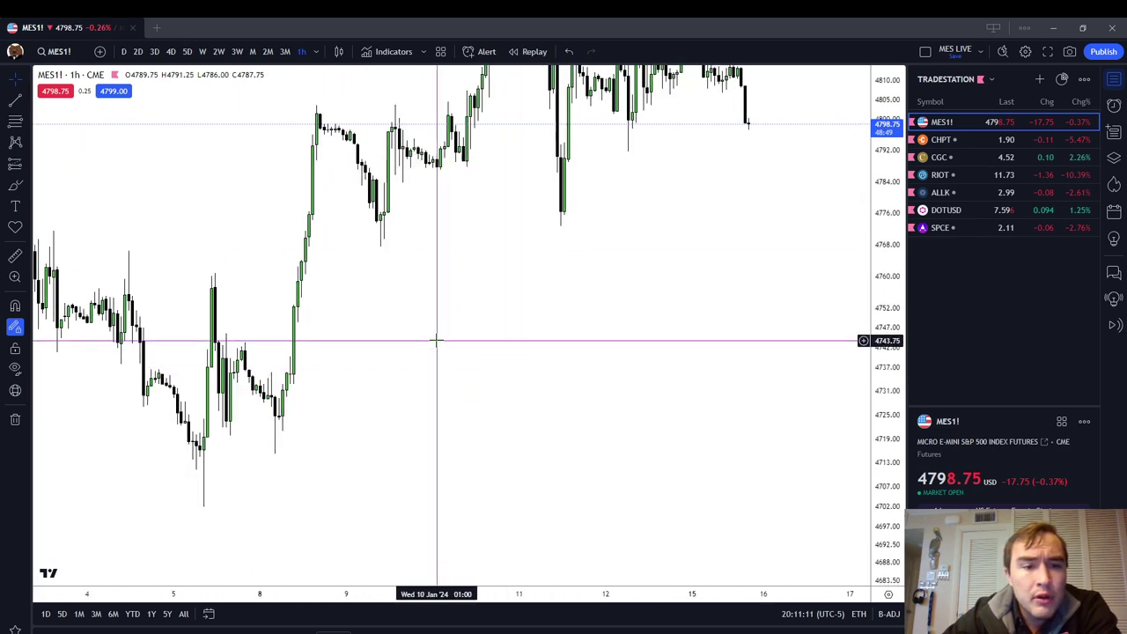
left_click_drag(436, 340, 554, 355)
left_click_drag(886, 286, 886, 339)
left_click_drag(687, 320, 599, 284)
scroll(591, 378, "down", 2)
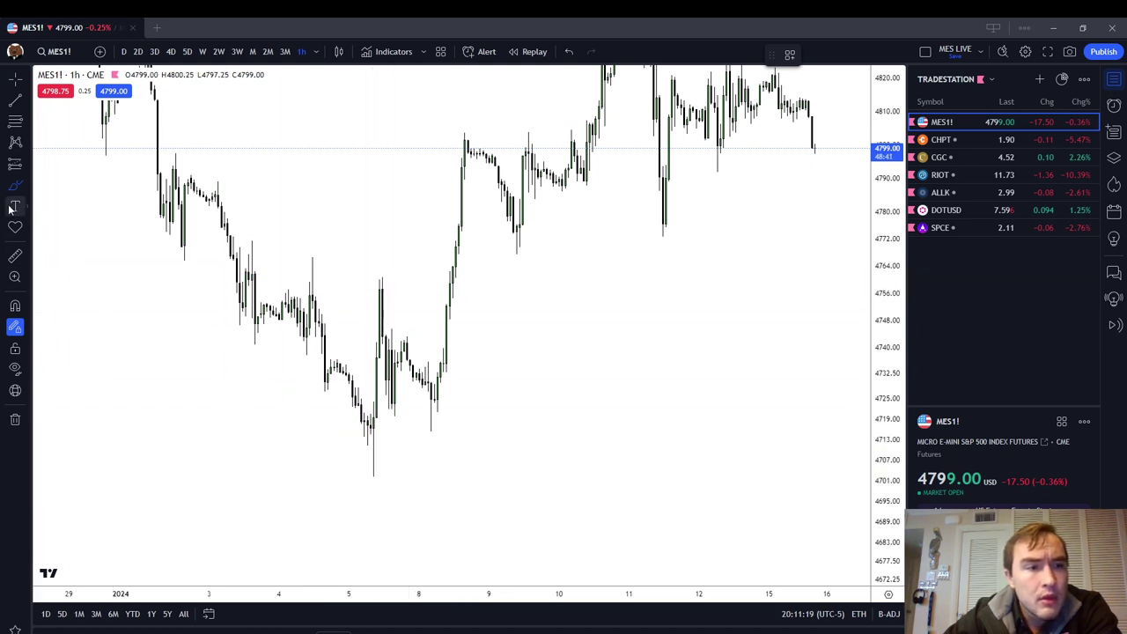
Brush a red circle around the 5 January low wick, add horizontal strokes at its middle and upper end, and clear the drawings.
mouse_move(378, 423)
left_mouse_down()
mouse_move(355, 456)
mouse_move(386, 436)
left_mouse_up()
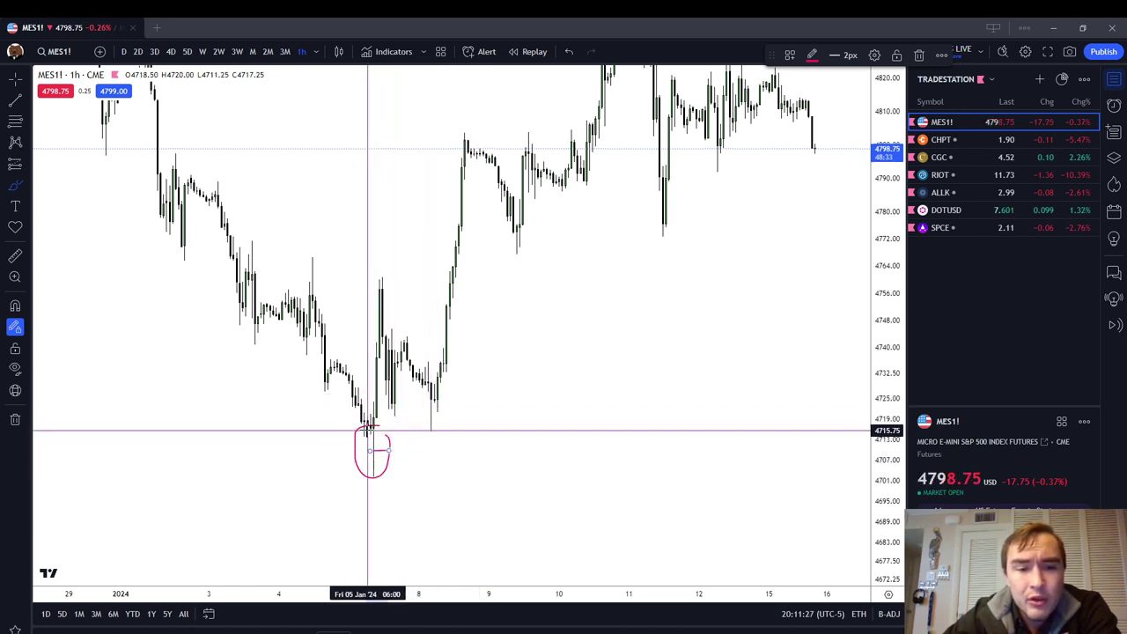
left_click_drag(368, 427, 449, 427)
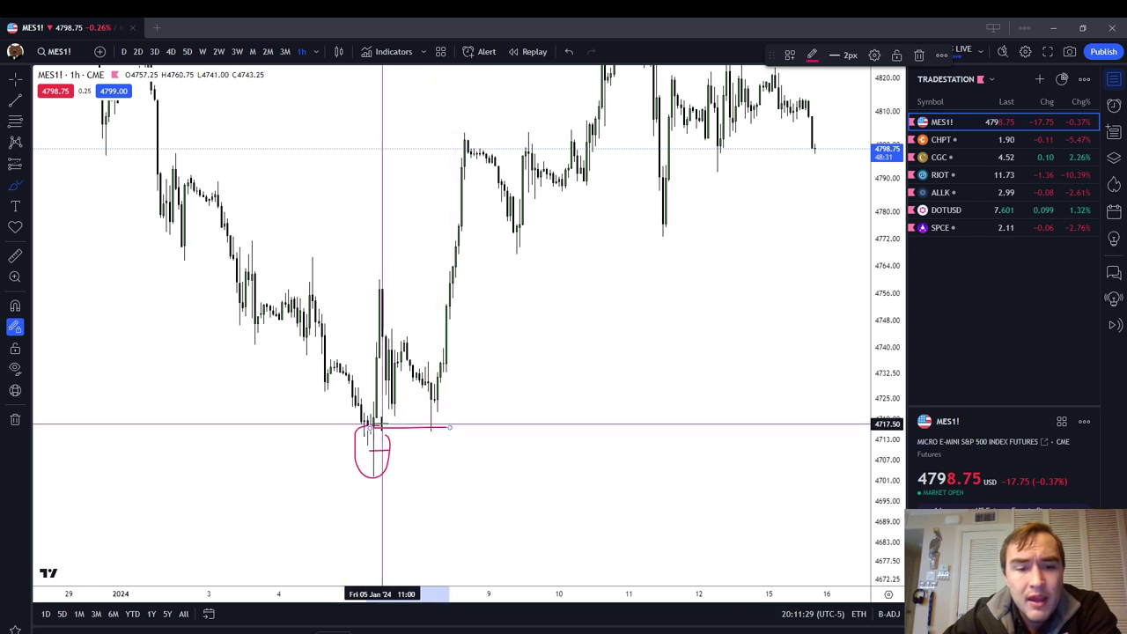
right_click(528, 343)
left_click(585, 578)
Circle the 3 January upper wick with the red Brush and shade the wick vertically with the Highlighter.
left_click(17, 187)
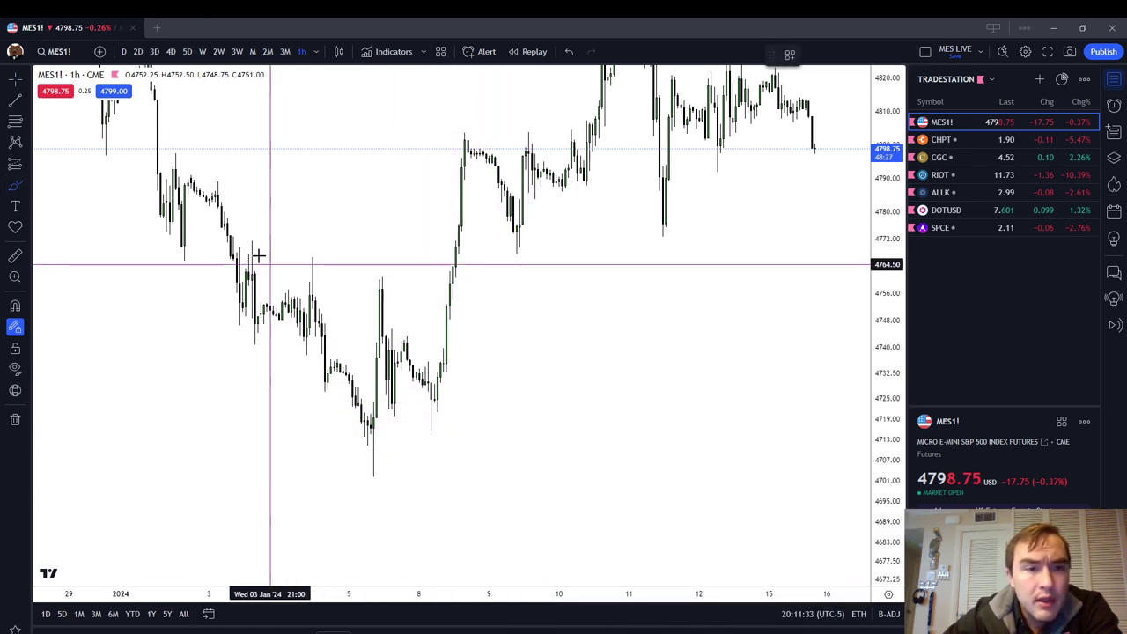
mouse_move(238, 259)
left_mouse_down()
mouse_move(246, 272)
mouse_move(266, 243)
mouse_move(244, 239)
mouse_move(239, 254)
left_mouse_up()
left_click(27, 187)
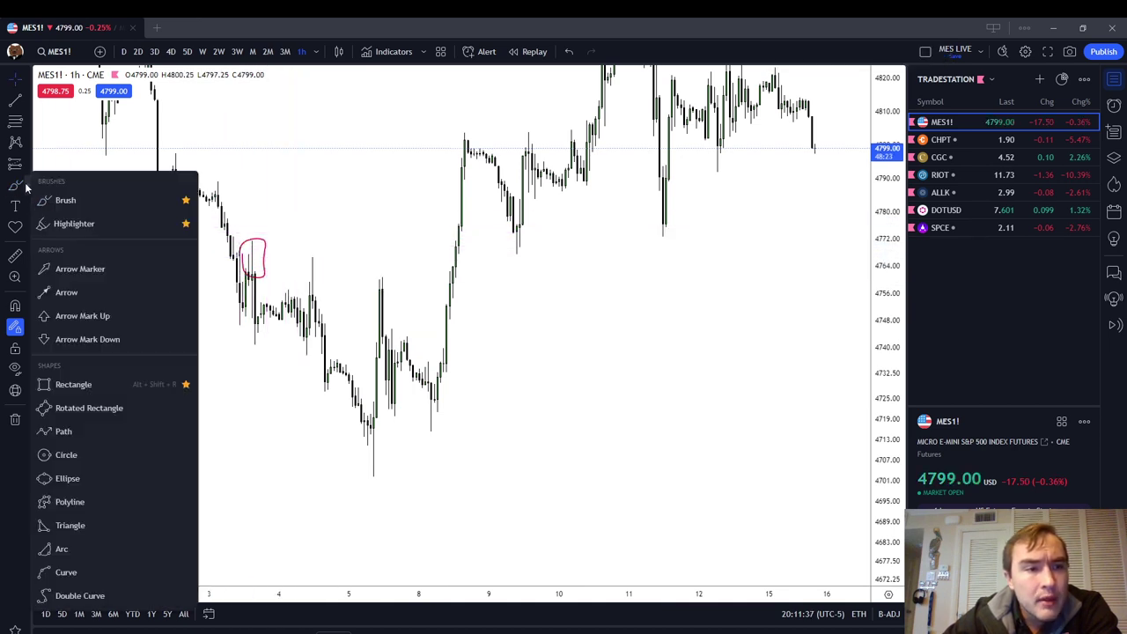
left_click(87, 224)
left_click_drag(252, 238, 252, 277)
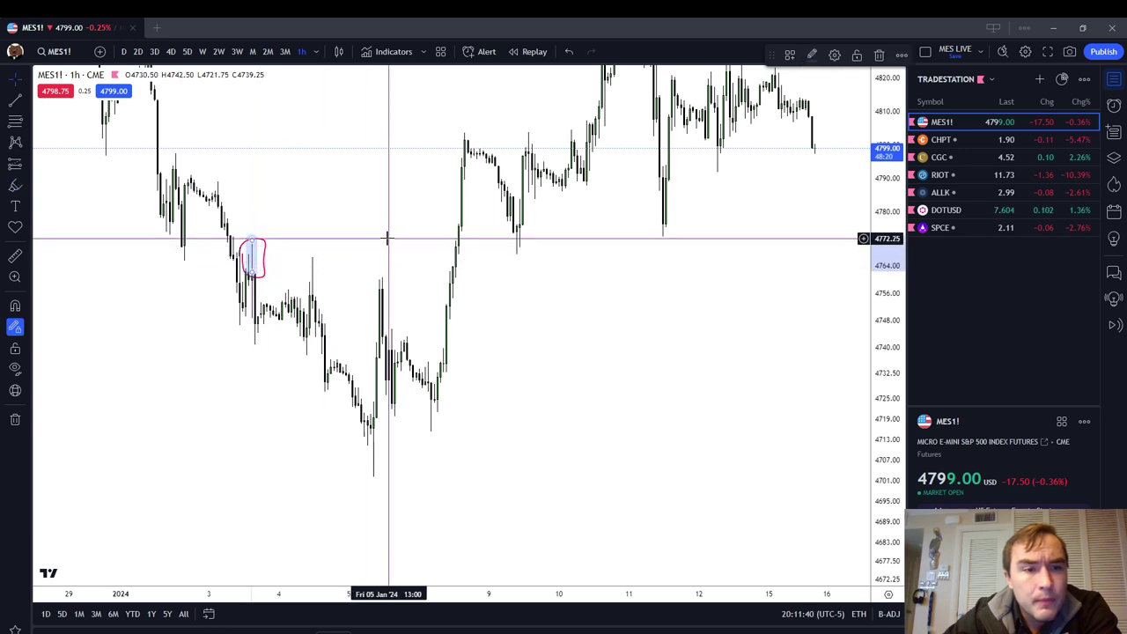
Draw a yellow rectangle over the sideways candles below the circled wick, spanning 3 January to 10:00 on 4 January.
left_click(29, 185)
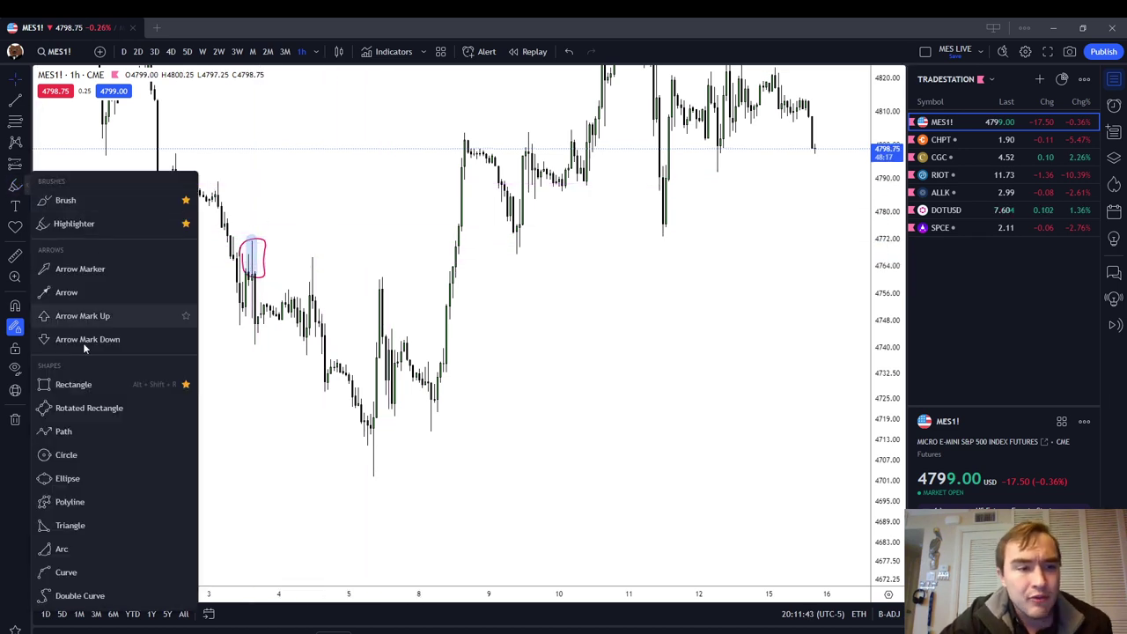
left_click(73, 385)
left_click(252, 348)
left_click(300, 338)
left_click(309, 286)
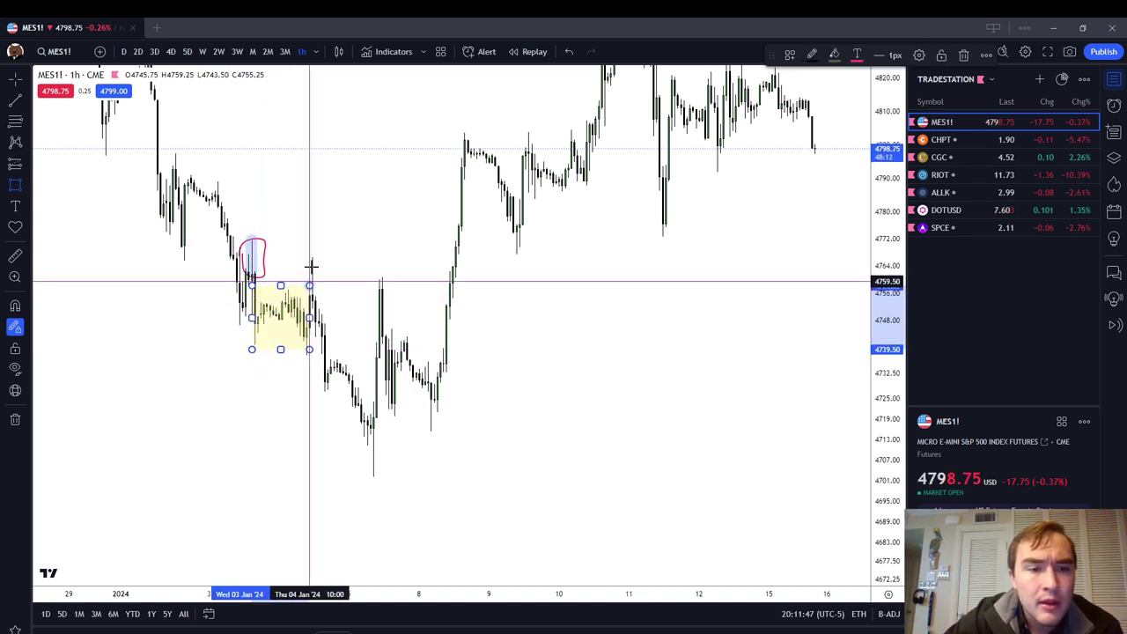
left_click(281, 218)
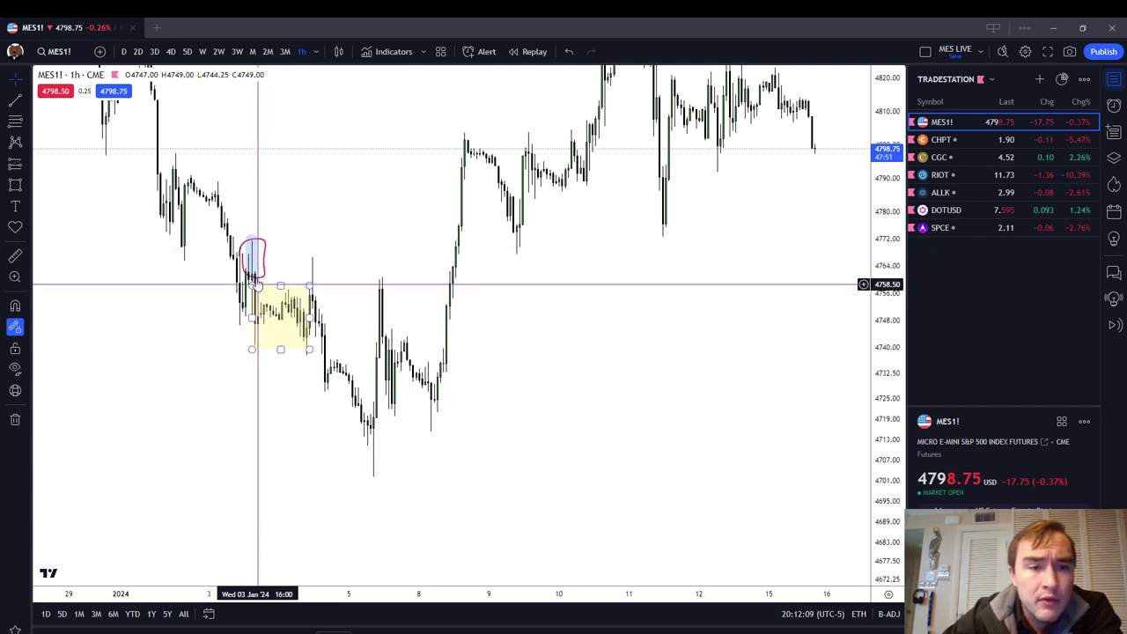
With magnet mode on, place a Fib Retracement on the circled 3 January 14:00 upper wick, from 4761.50 to 4771.50.
scroll(260, 260, "up", 1)
scroll(263, 261, "left", 2)
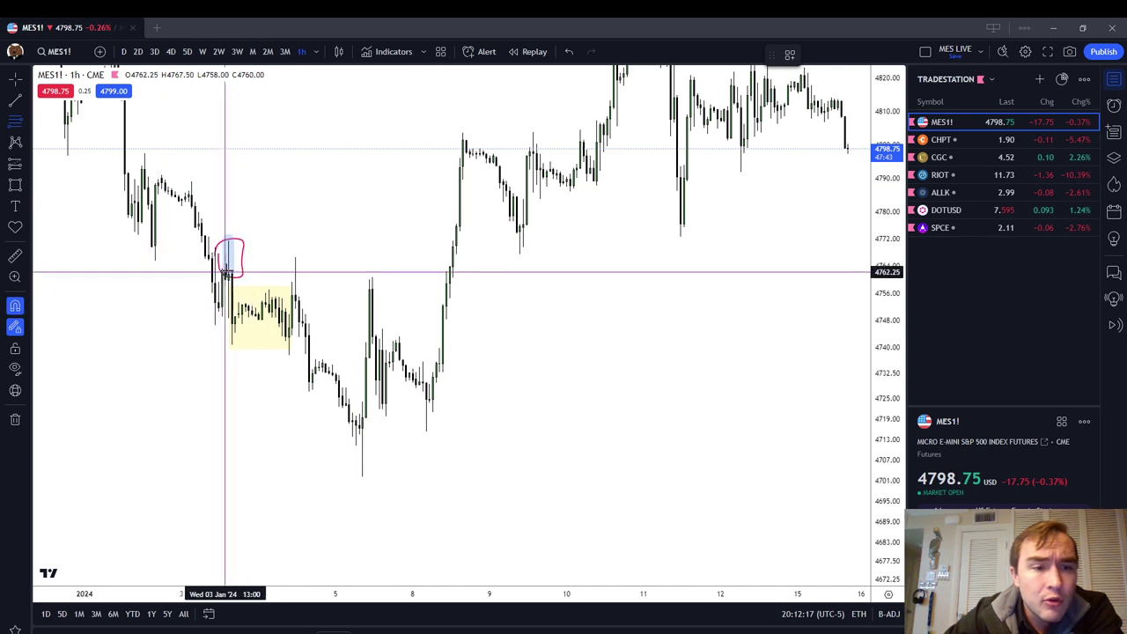
left_click(225, 231)
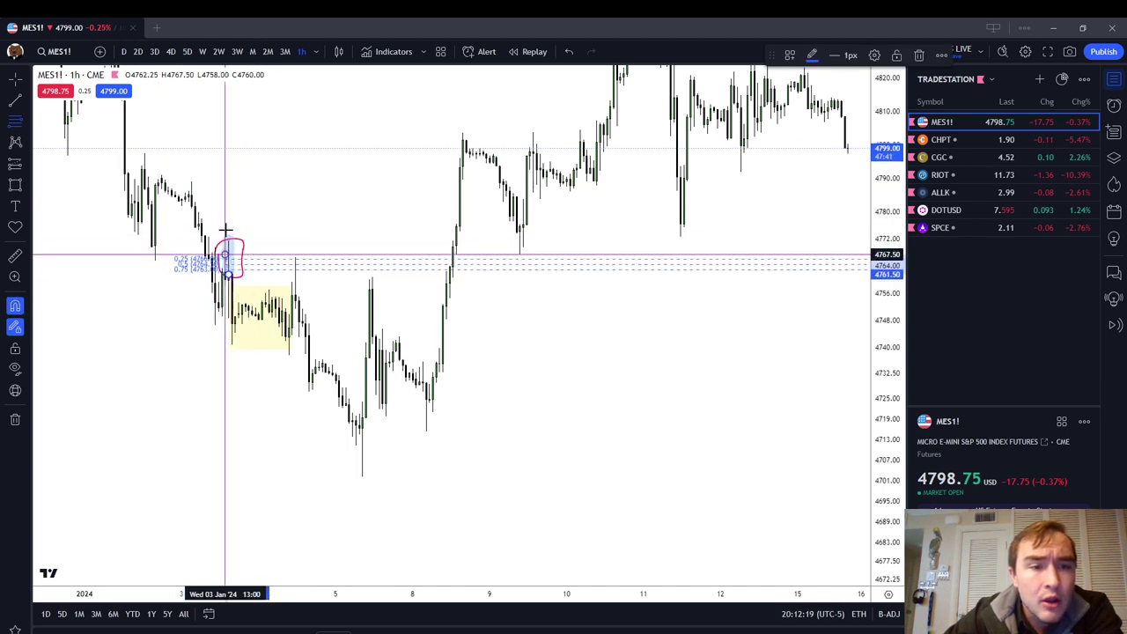
left_click(227, 226)
left_click_drag(229, 242, 228, 239)
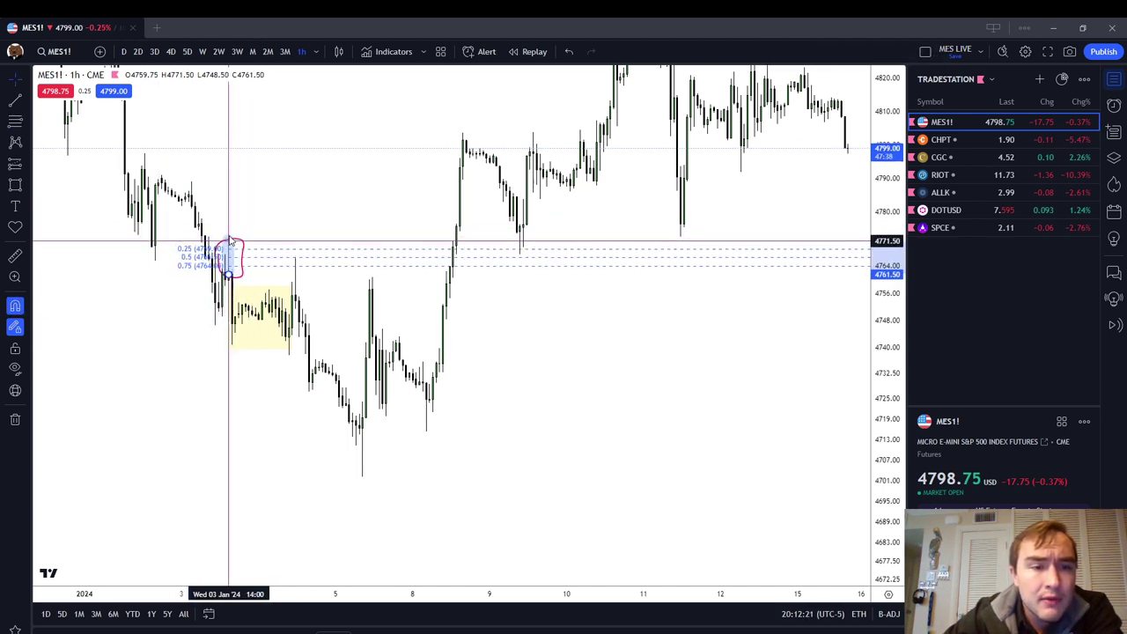
left_click(282, 222)
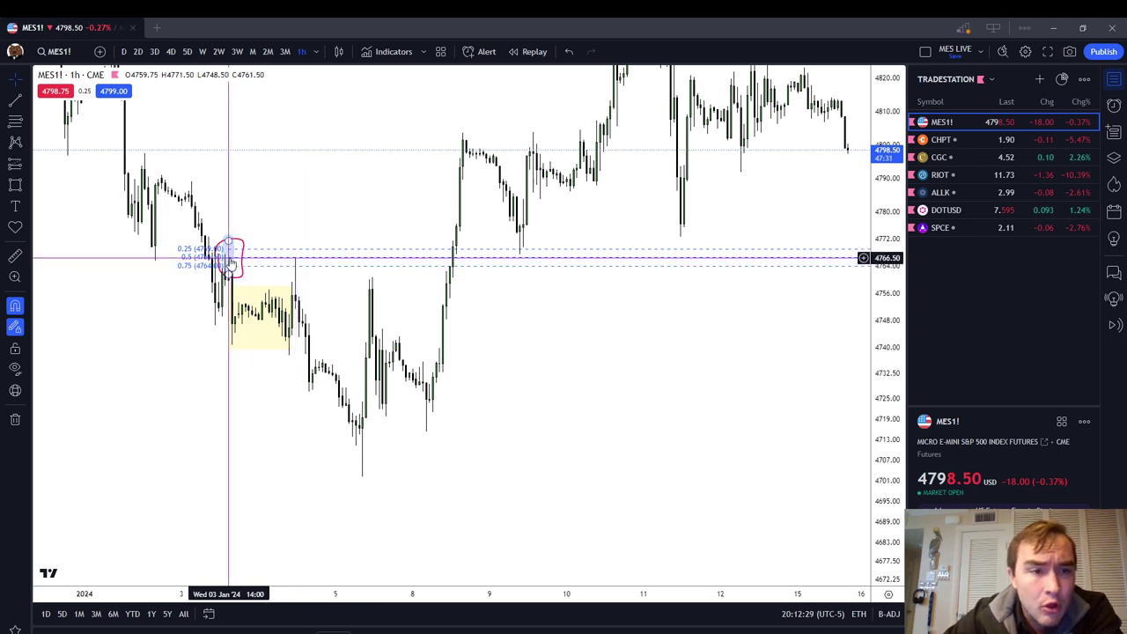
Clear all drawings and place a Fib Retracement on the 5 January low wick, from the candle body down to 4702.00.
right_click(475, 320)
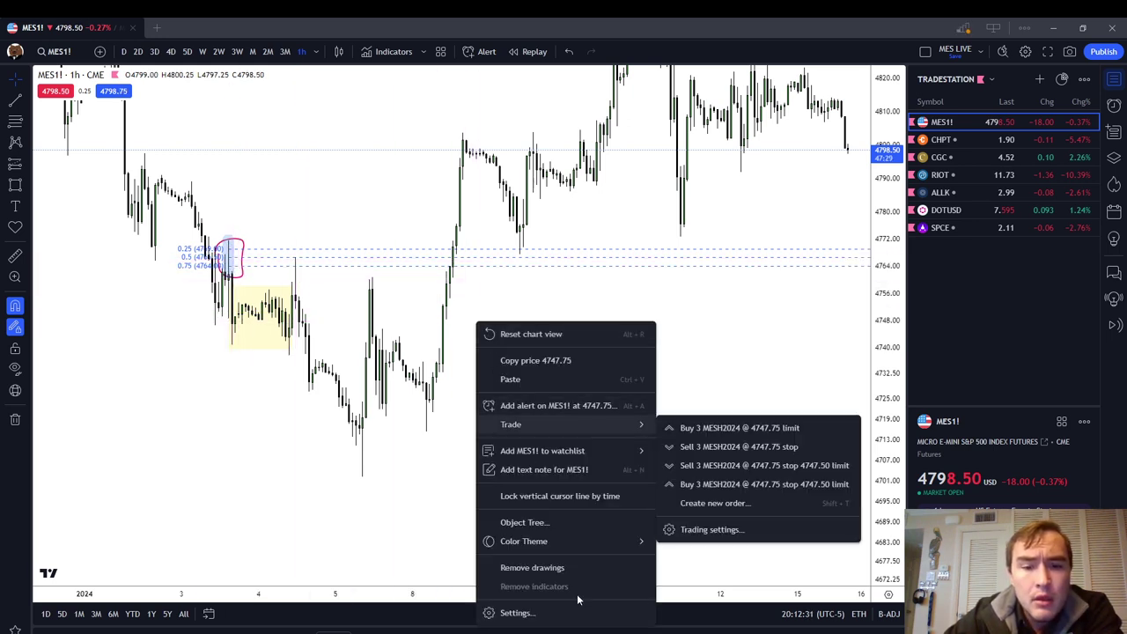
left_click(532, 569)
left_click(15, 121)
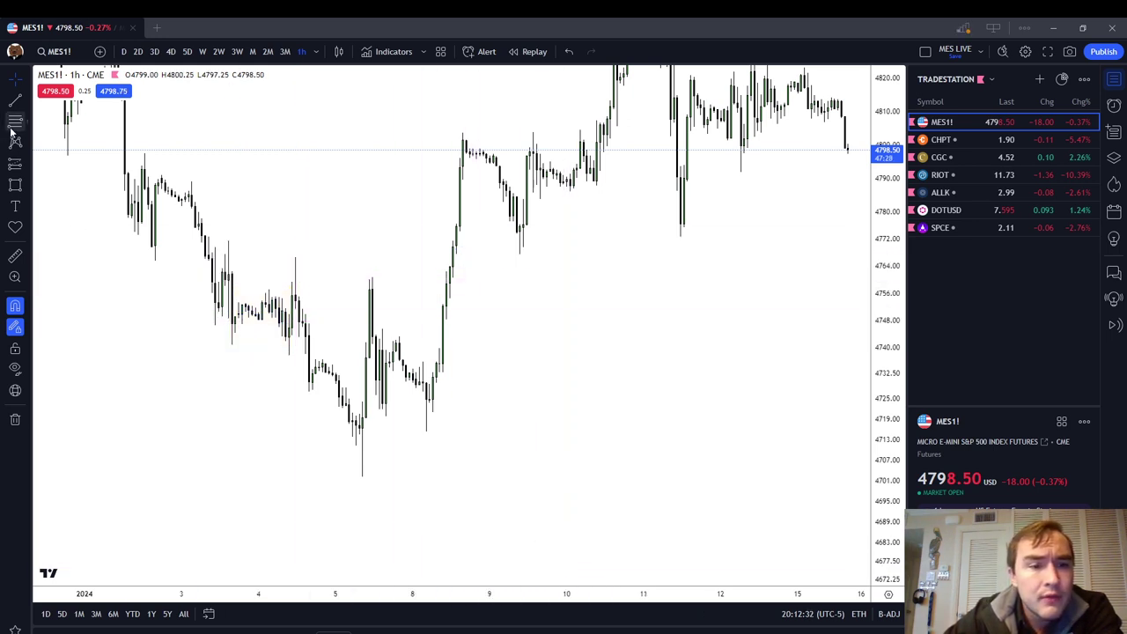
left_click(361, 428)
left_click(362, 476)
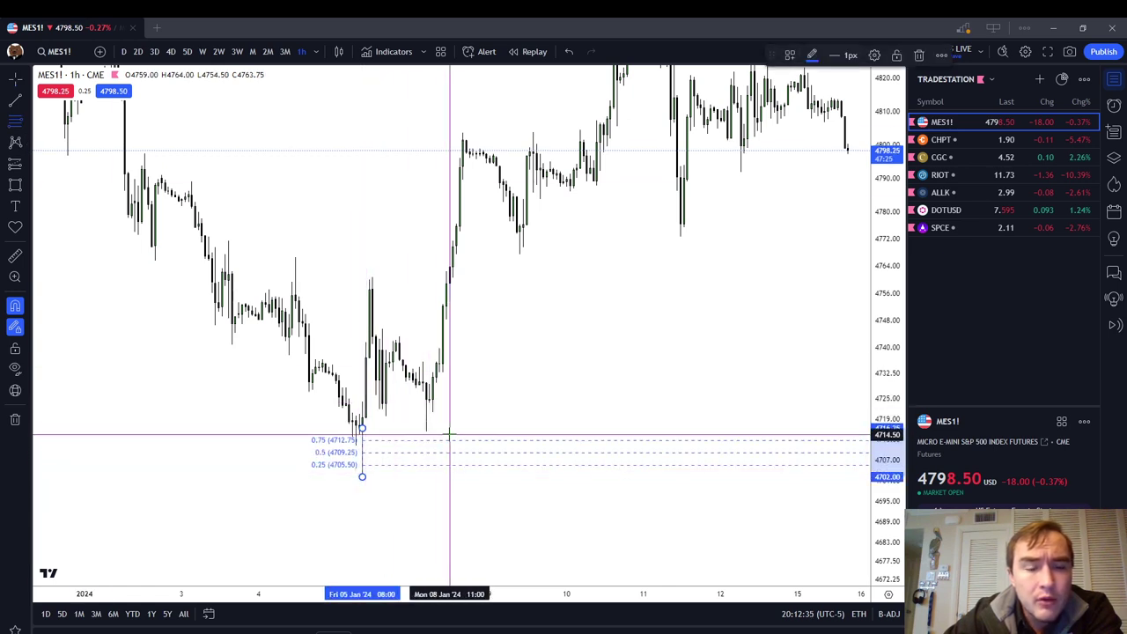
Replace the 5 January Fib Retracement with one on the 4 January upper wick, from the candle body to its high.
left_click(919, 54)
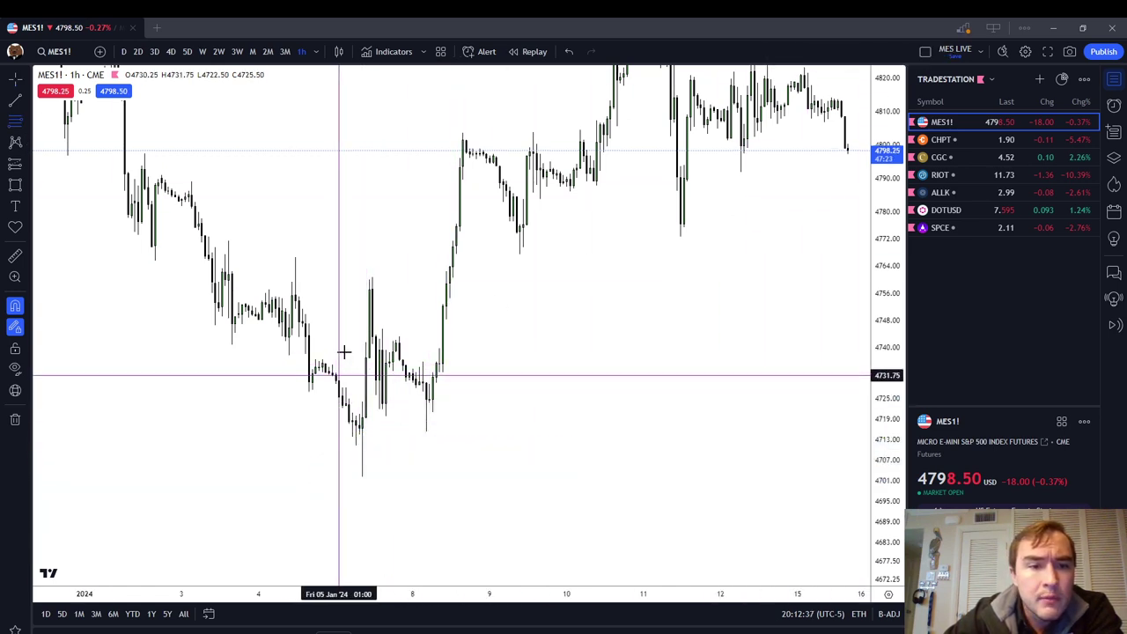
left_click(296, 283)
left_click(296, 244)
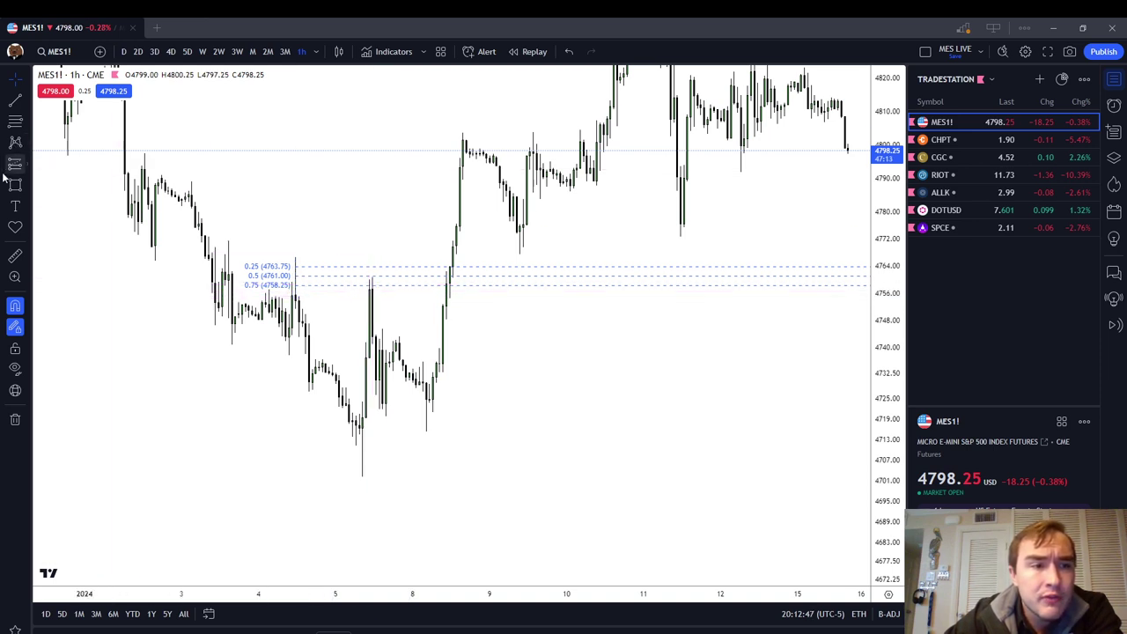
With magnet mode off, circle the Fib's 0.75 level at the top of the 4 January candle body with the red Brush.
left_click(27, 190)
left_click(65, 199)
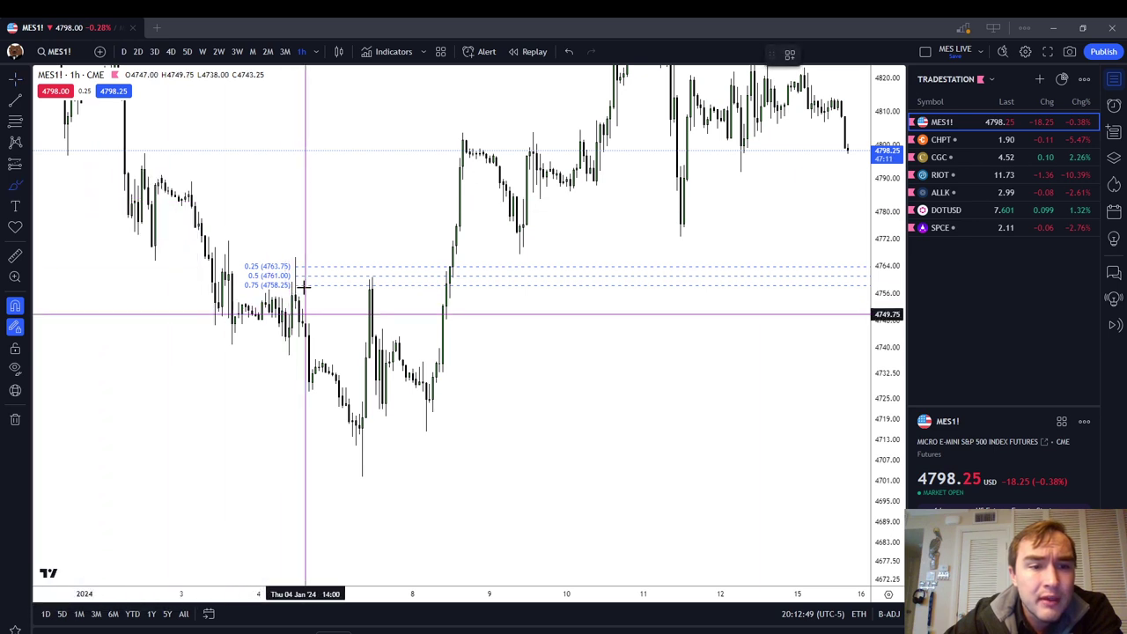
left_click_drag(308, 309, 291, 283)
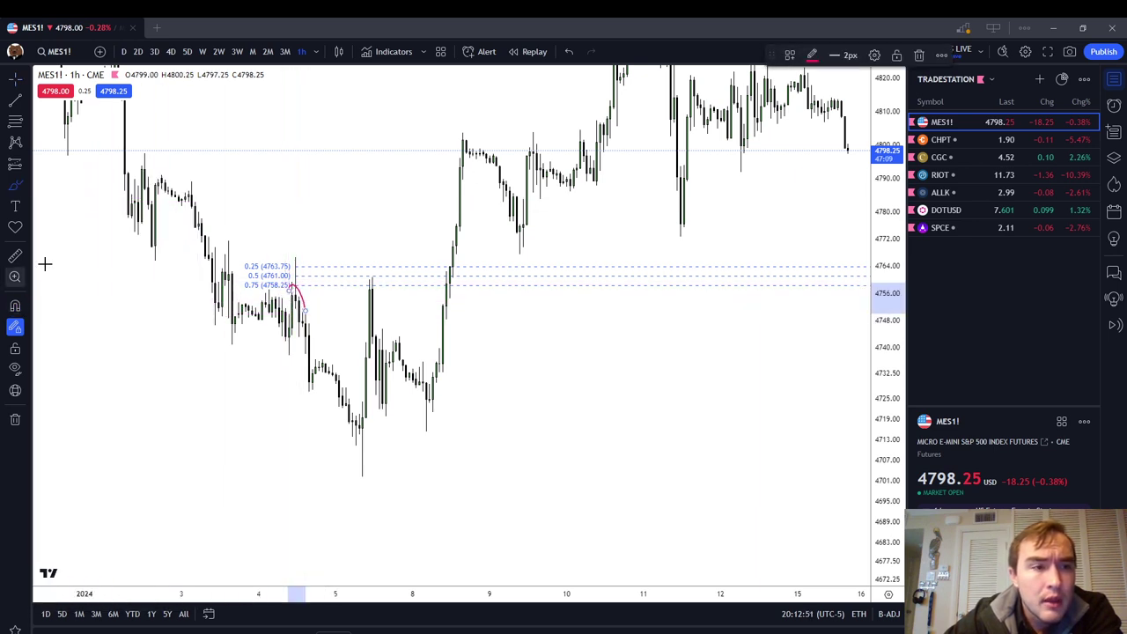
left_click(919, 55)
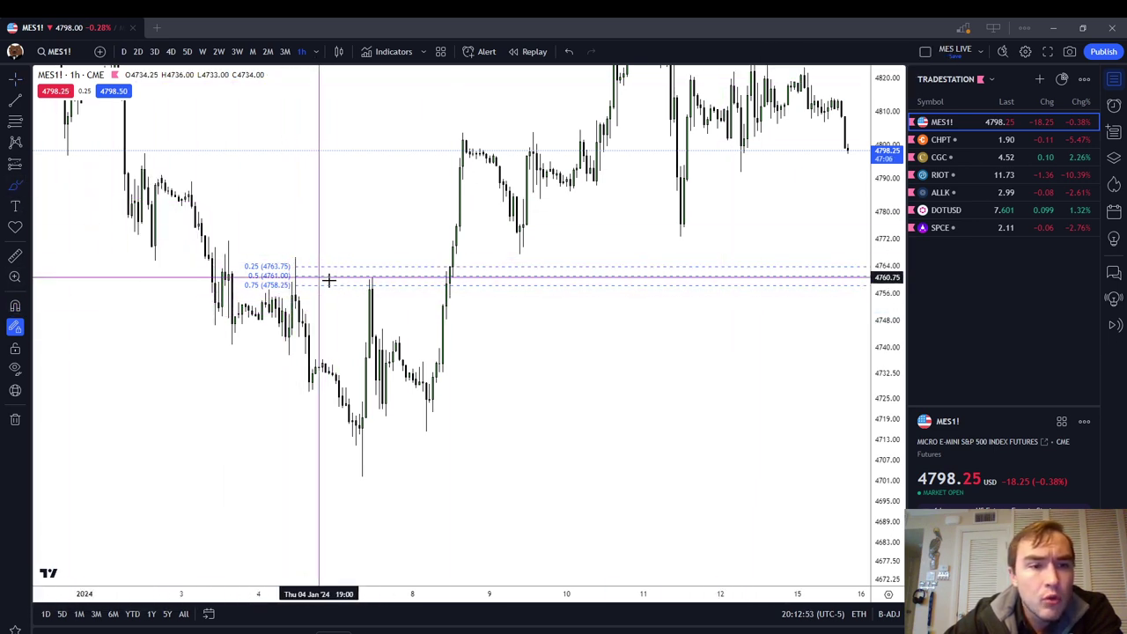
mouse_move(302, 281)
left_mouse_down()
mouse_move(276, 286)
mouse_move(308, 291)
mouse_move(297, 291)
left_mouse_up()
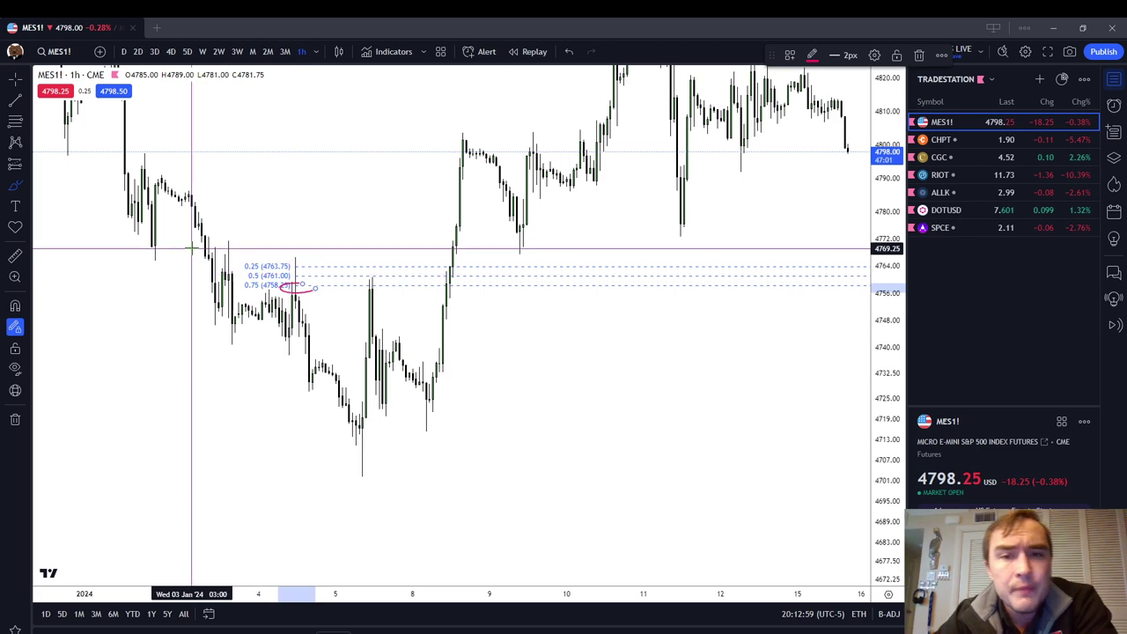
Remove the Fib Retracement and the brush mark at the 4 January wick from the chart.
right_click(502, 332)
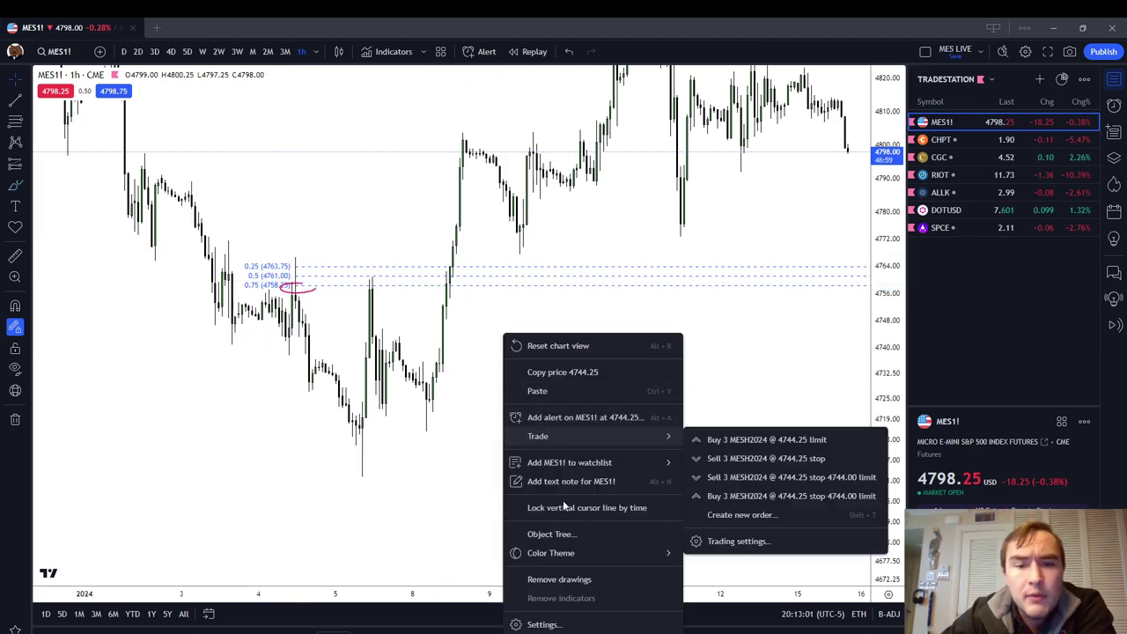
left_click(550, 572)
left_click_drag(684, 427, 639, 467)
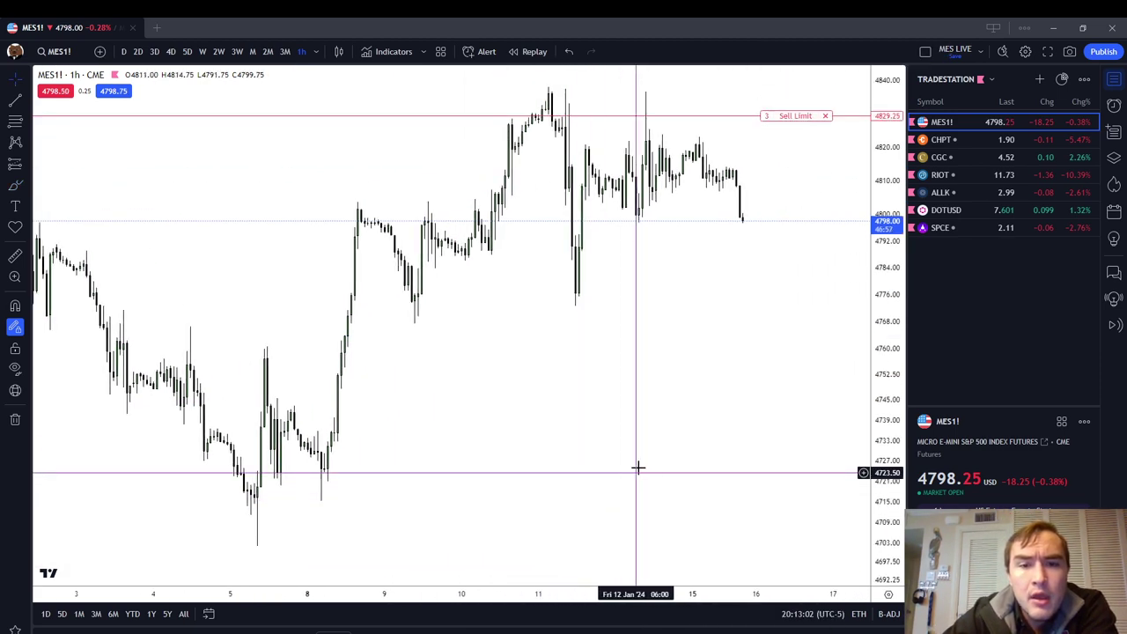
With magnet mode on, place a Fib Retracement on the 9 January 10:00 upper wick, from 4776.25 to 4783.75.
left_click(4, 117)
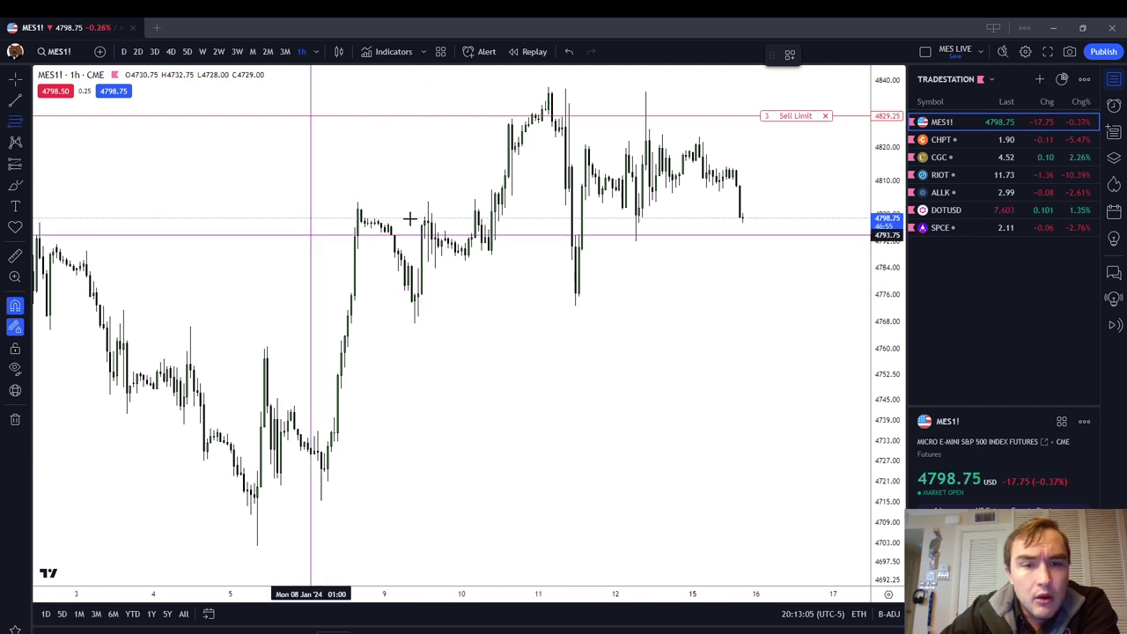
left_click(419, 293)
left_click(418, 267)
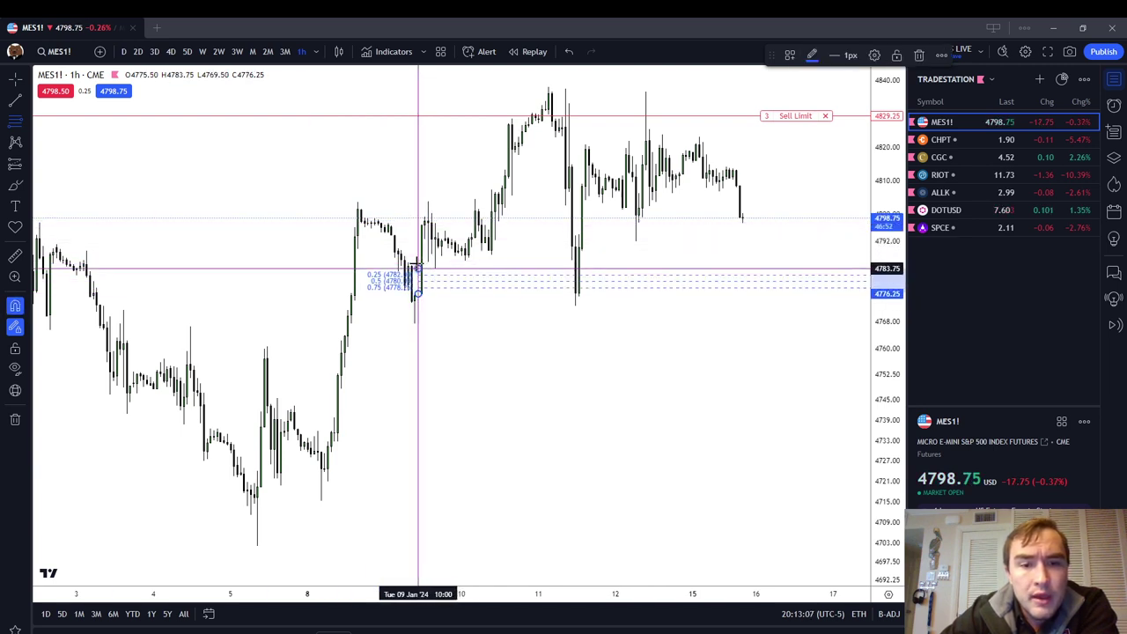
left_click(528, 304)
Circle the spot where the 11 January drop reaches the Fib's 0.5 level with the red Brush, magnet mode off.
left_click(15, 185)
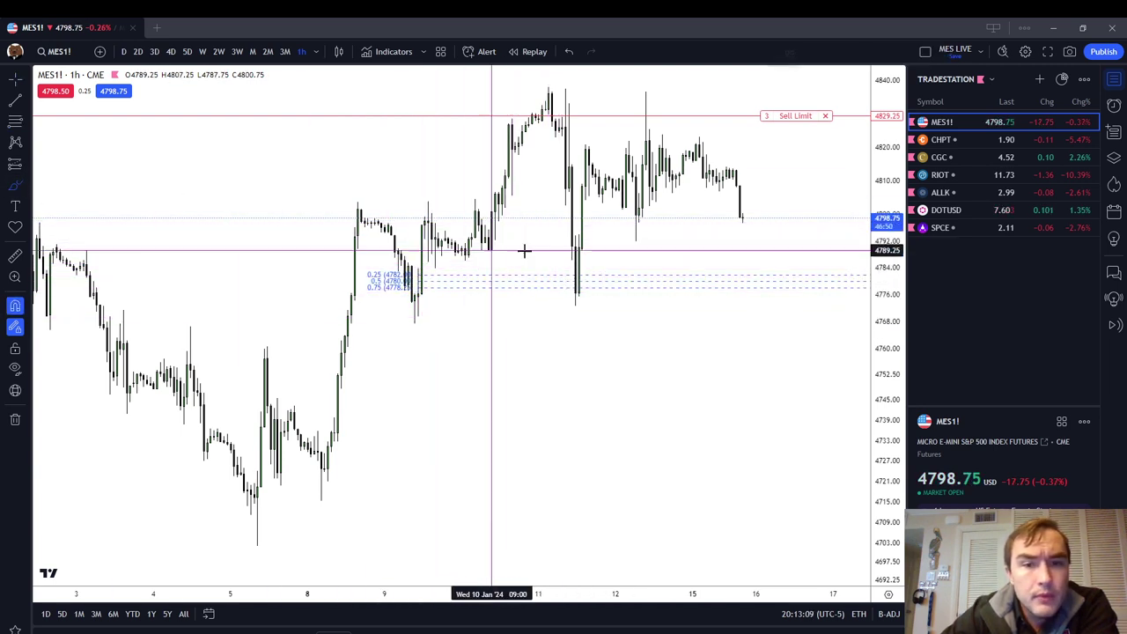
left_click_drag(559, 280, 595, 282)
left_click_drag(659, 258, 520, 282)
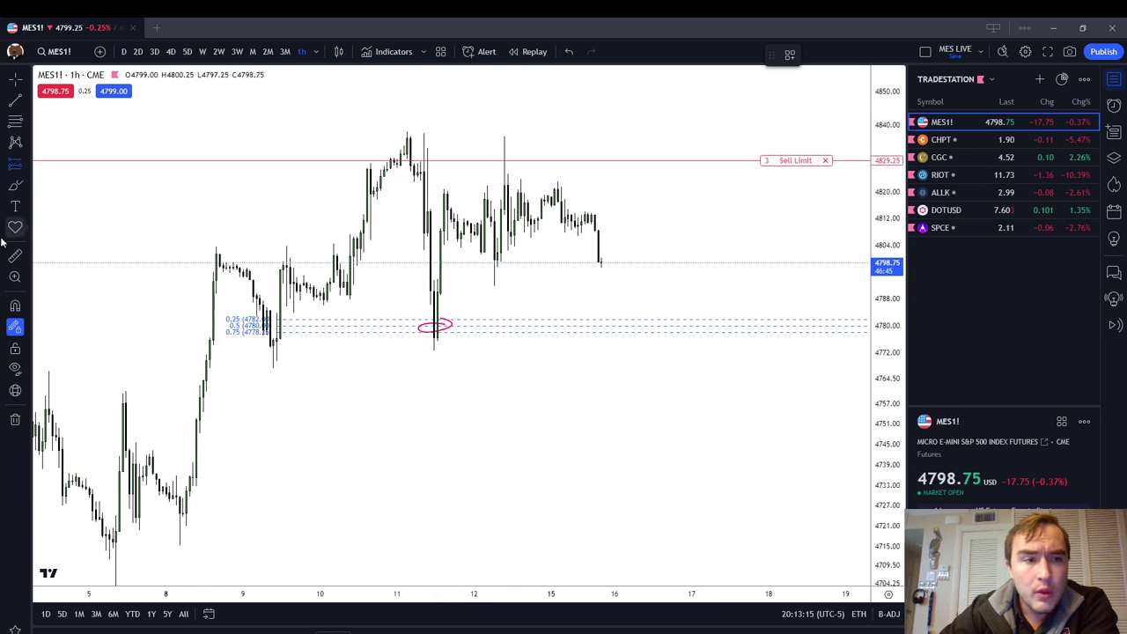
Place a magnet-snapped Fib Retracement on the 11 January upper wick before the drop, from 4826.00 to the wick's high.
left_click(423, 171, "ctrl")
left_click(15, 120)
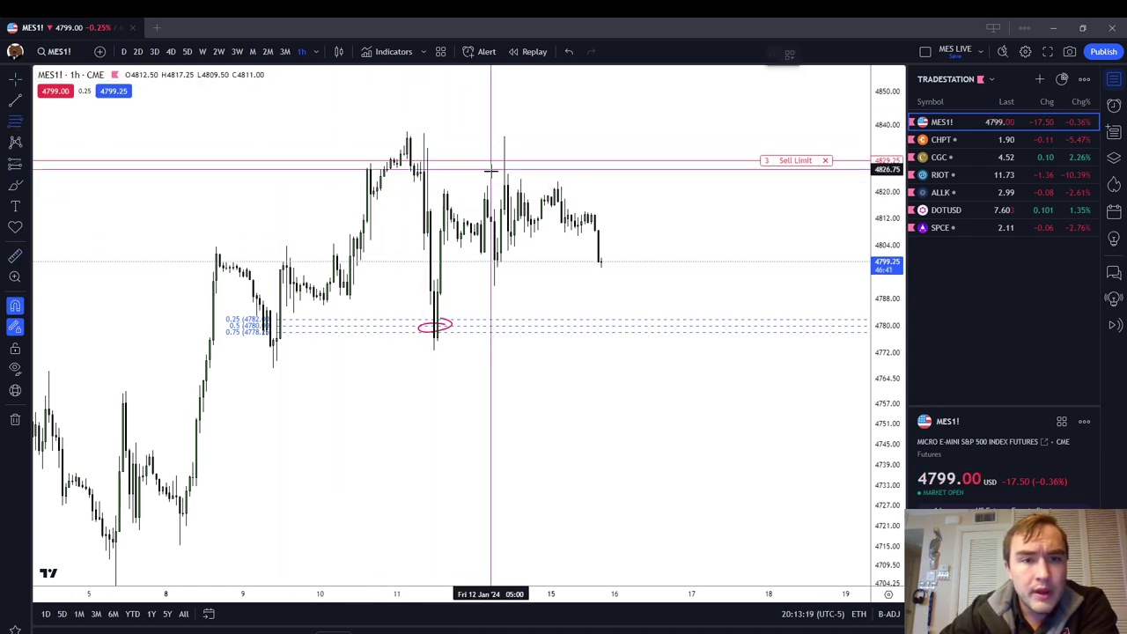
left_click(424, 172)
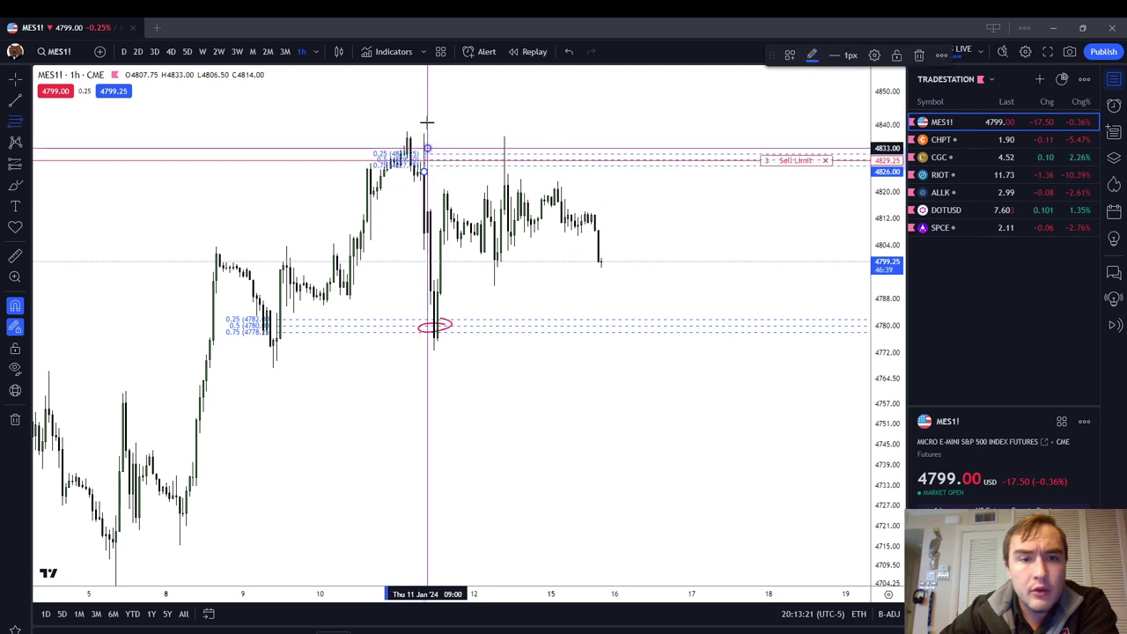
left_click(425, 133)
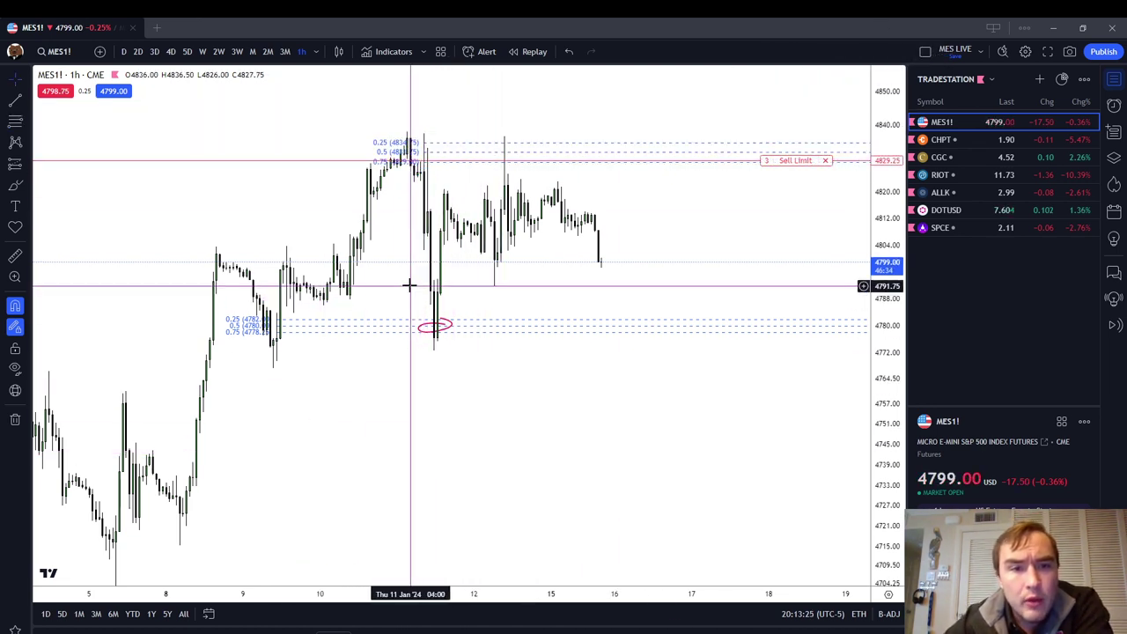
Clear both Fib Retracements and the brush circle from the chart.
right_click(578, 407)
left_click(627, 592)
left_click_drag(627, 558, 679, 529)
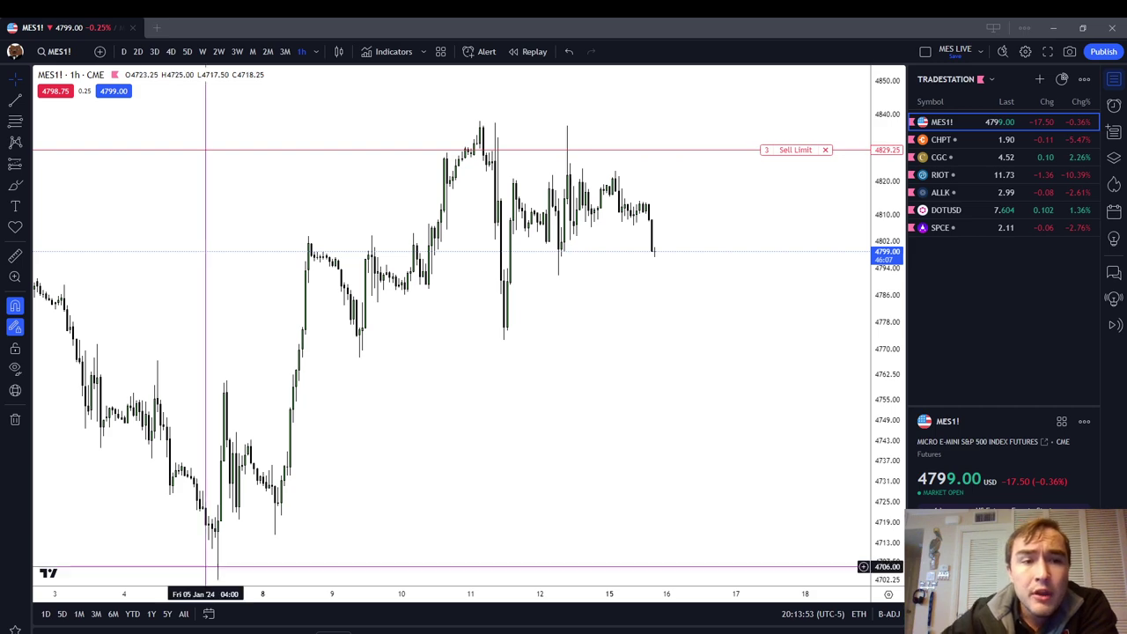
With magnet mode off, brush red circles around the 11 January low and the 9 January low.
left_click_drag(579, 270, 624, 366)
scroll(624, 365, "down", 3)
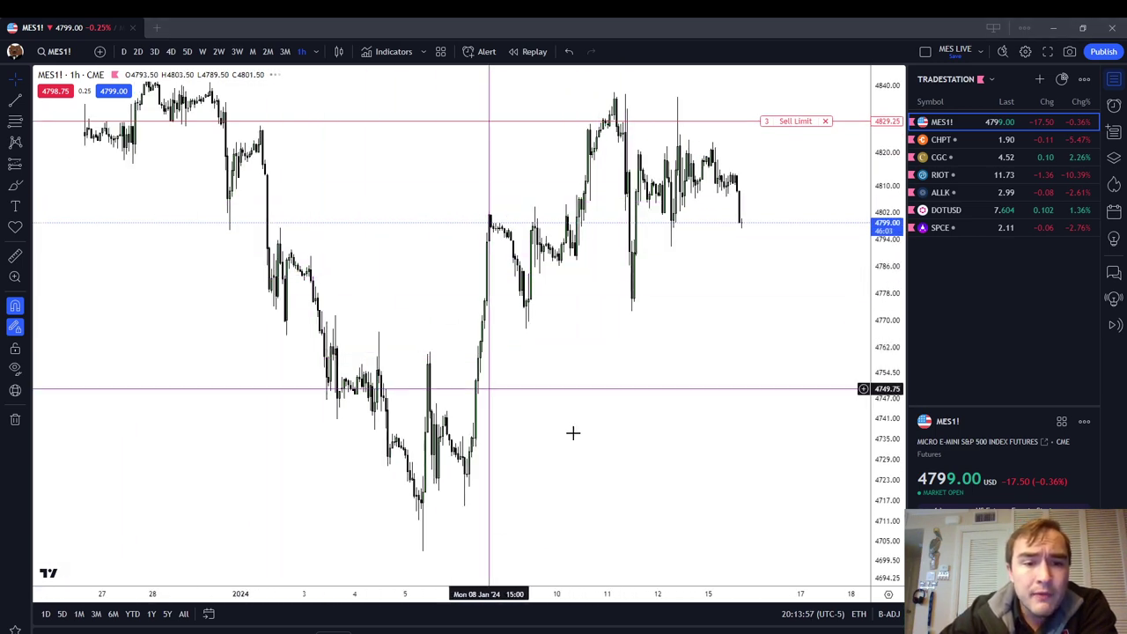
scroll(607, 429, "up", 3)
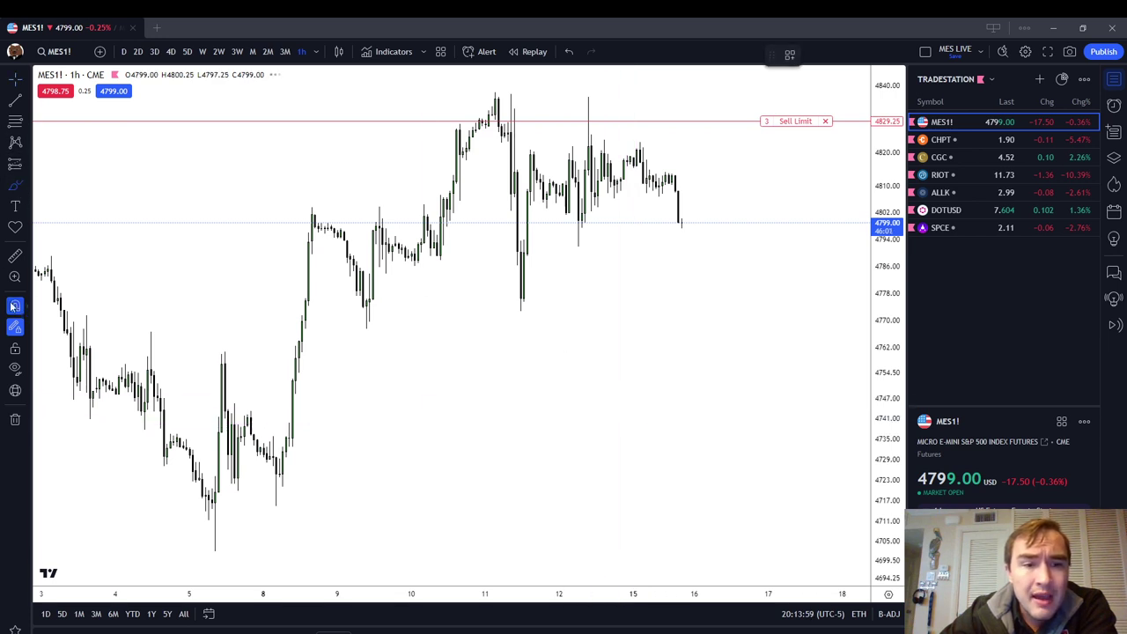
mouse_move(531, 292)
left_mouse_down()
mouse_move(513, 302)
mouse_move(532, 292)
left_mouse_up()
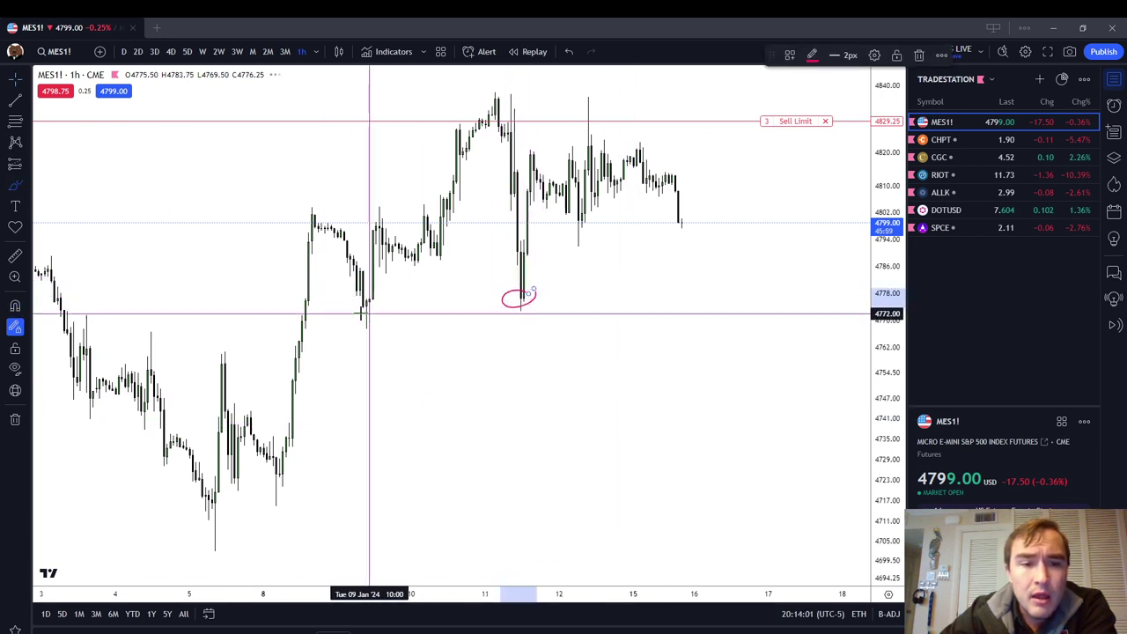
left_click_drag(373, 300, 392, 315)
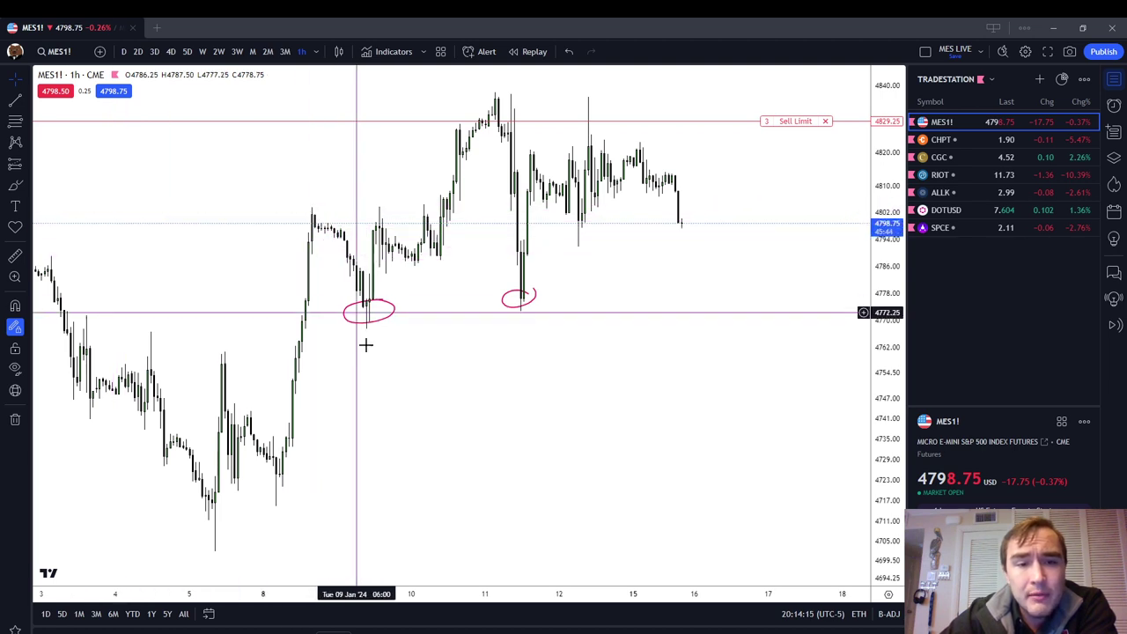
Clear the brush circles and highlight the 8–9 January swing with a yellow rectangle from about 4803.50 down to the 9 January low.
right_click(435, 324)
left_click(484, 567)
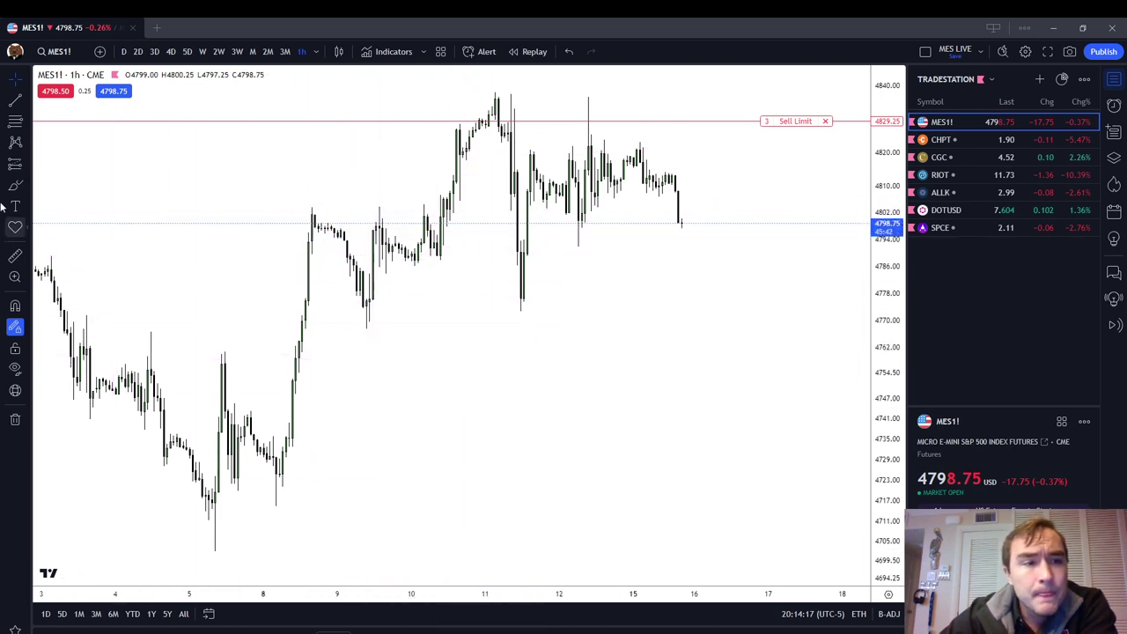
left_click(29, 186)
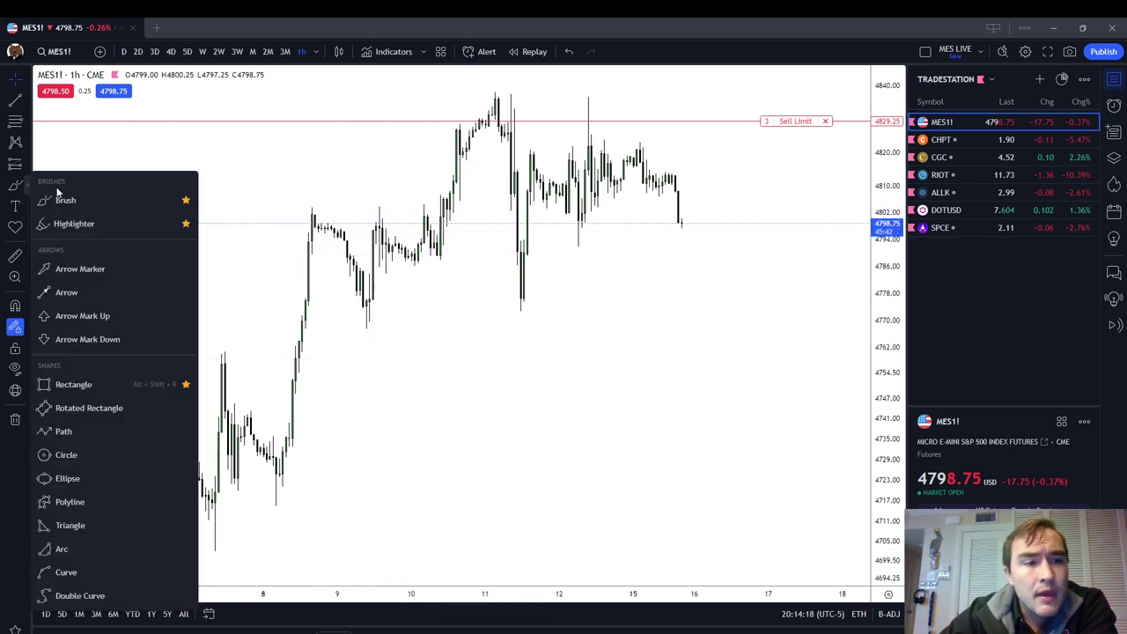
left_click(88, 381)
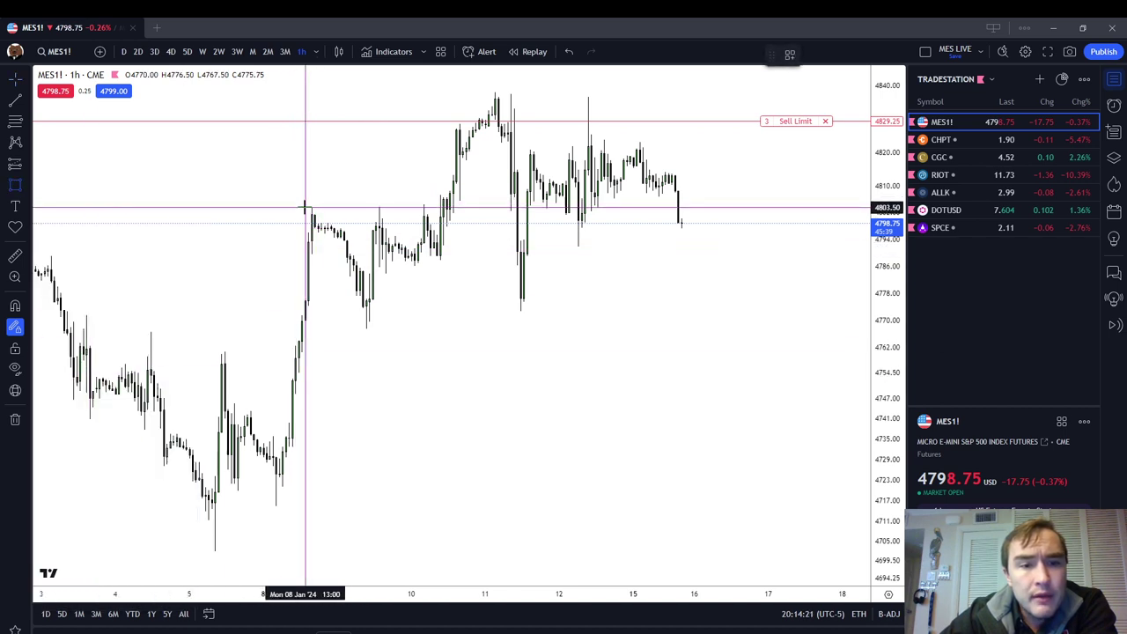
mouse_move(299, 207)
left_mouse_down()
mouse_move(360, 327)
mouse_move(394, 327)
left_mouse_up()
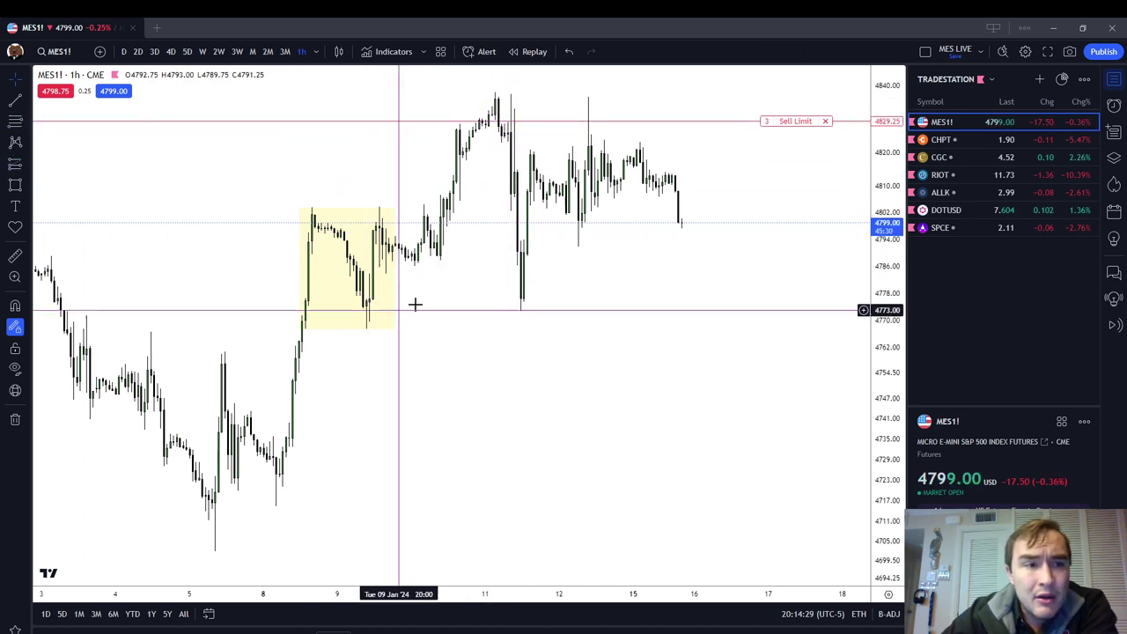
Brush red marks at the 9 January low and around the 11 January low, with curved strokes linking the second low back to the first.
left_click(30, 166)
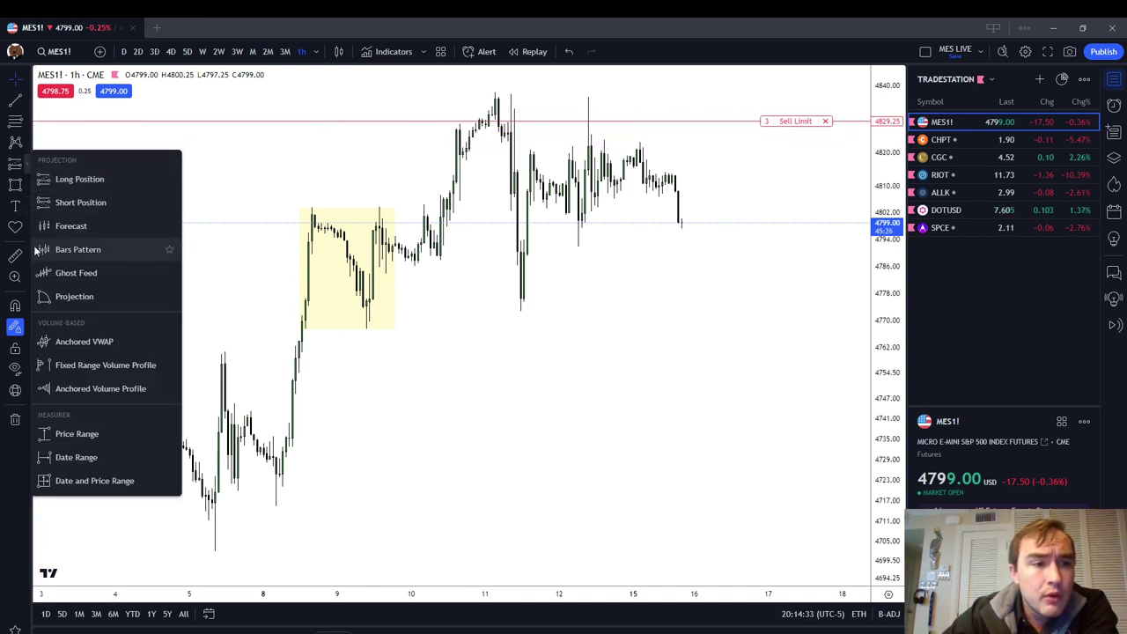
left_click(29, 103)
left_click(26, 150)
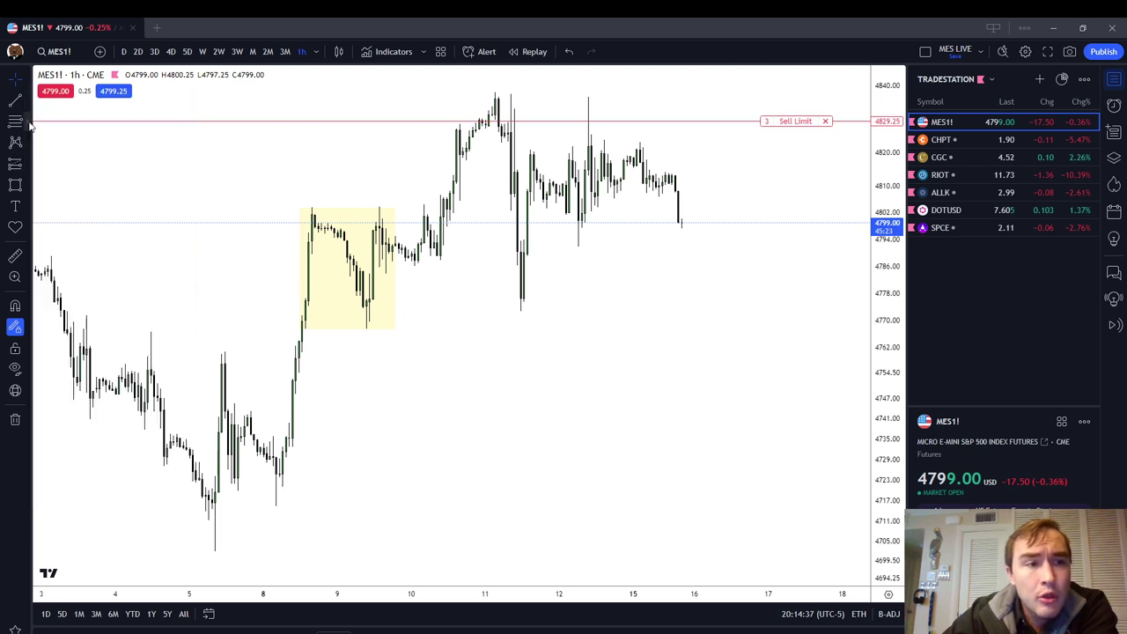
left_click(23, 189)
left_click(64, 196)
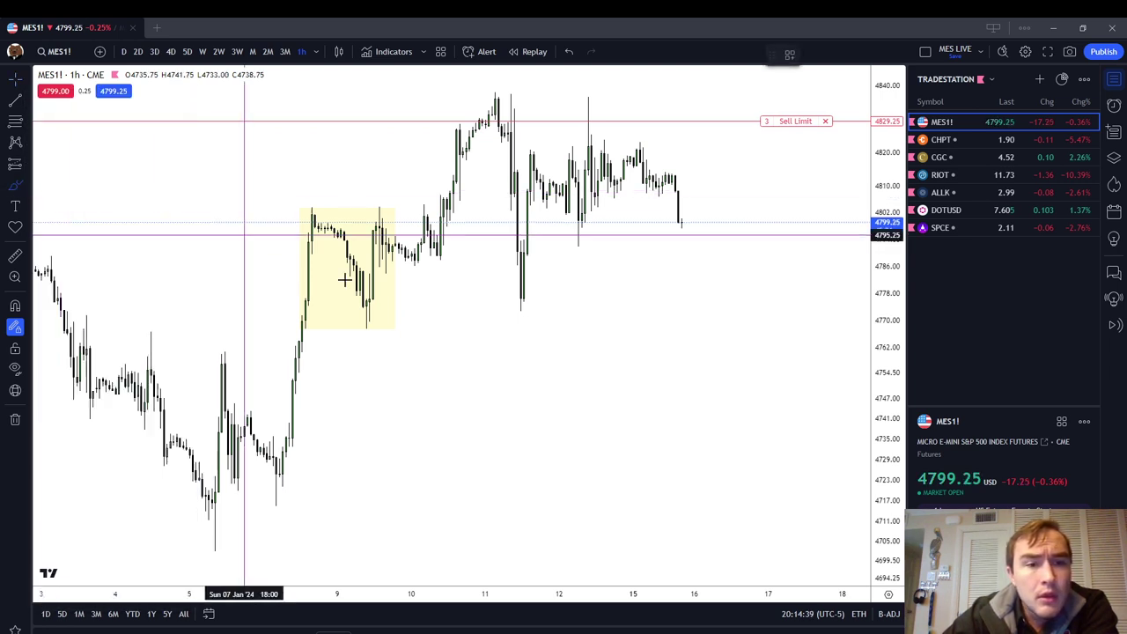
mouse_move(356, 307)
left_mouse_down()
mouse_move(385, 307)
mouse_move(388, 286)
left_mouse_up()
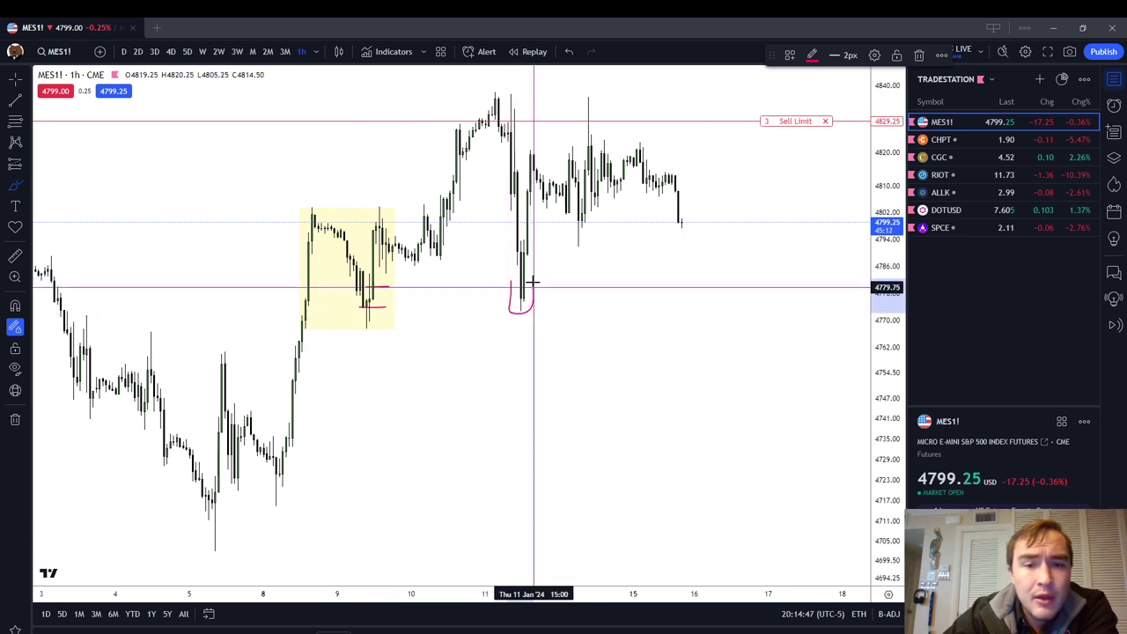
left_click_drag(507, 290, 411, 302)
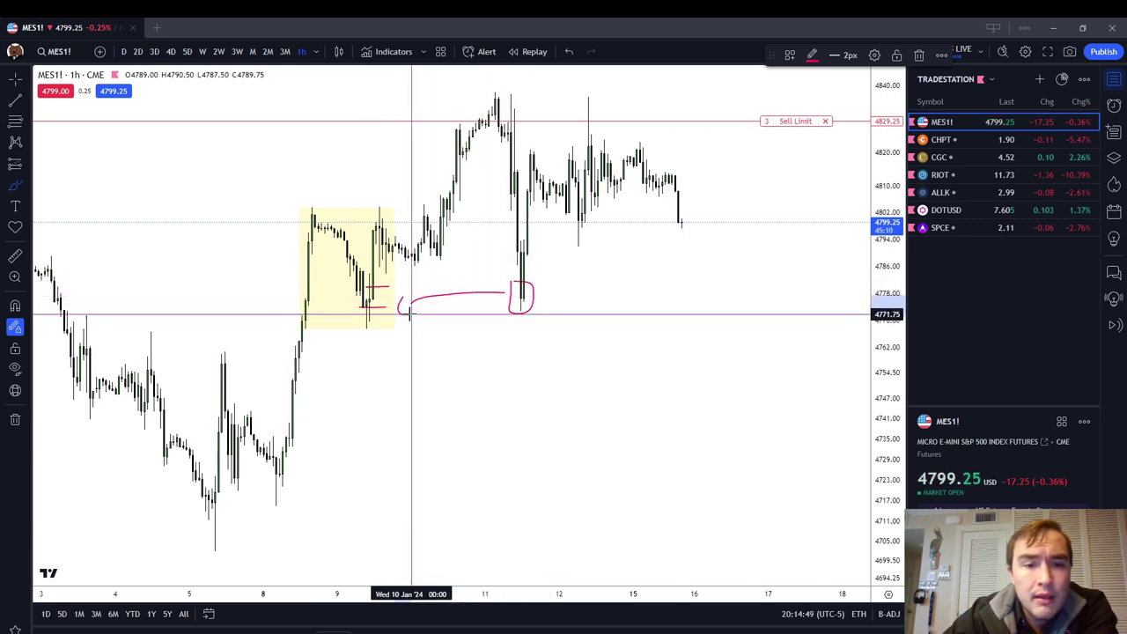
left_click_drag(518, 290, 412, 277)
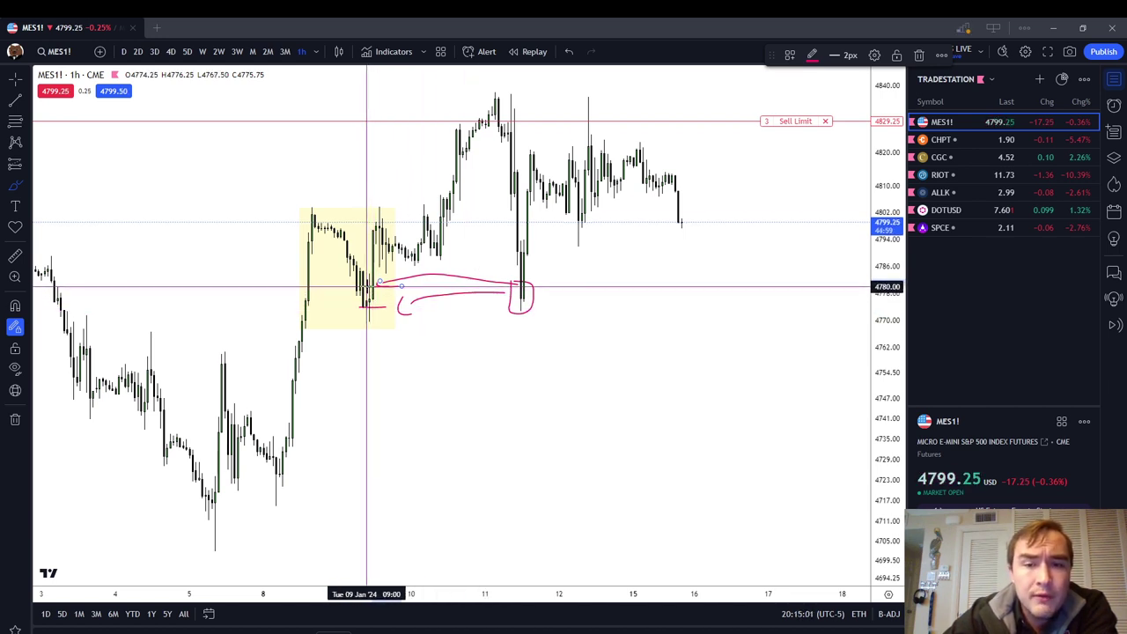
Clear the yellow rectangle and all brush marks from the chart.
right_click(623, 302)
left_click(673, 547)
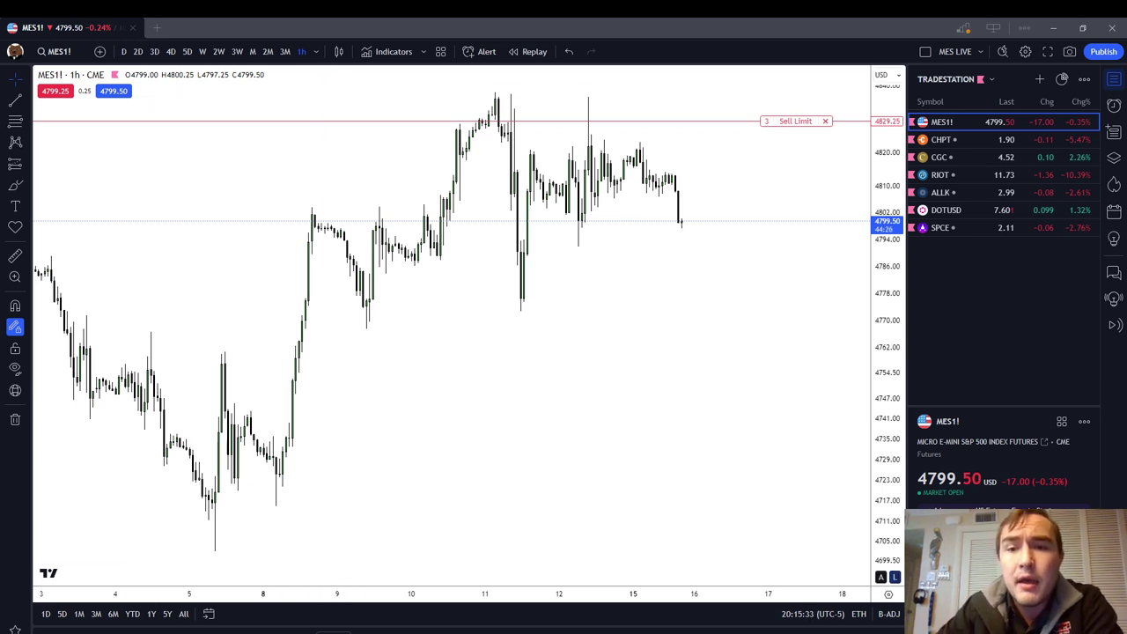
Place a magnet-snapped Fib Retracement on the 28 December lower wick, from 4833.25 to the wick's low.
left_click_drag(525, 419, 849, 394)
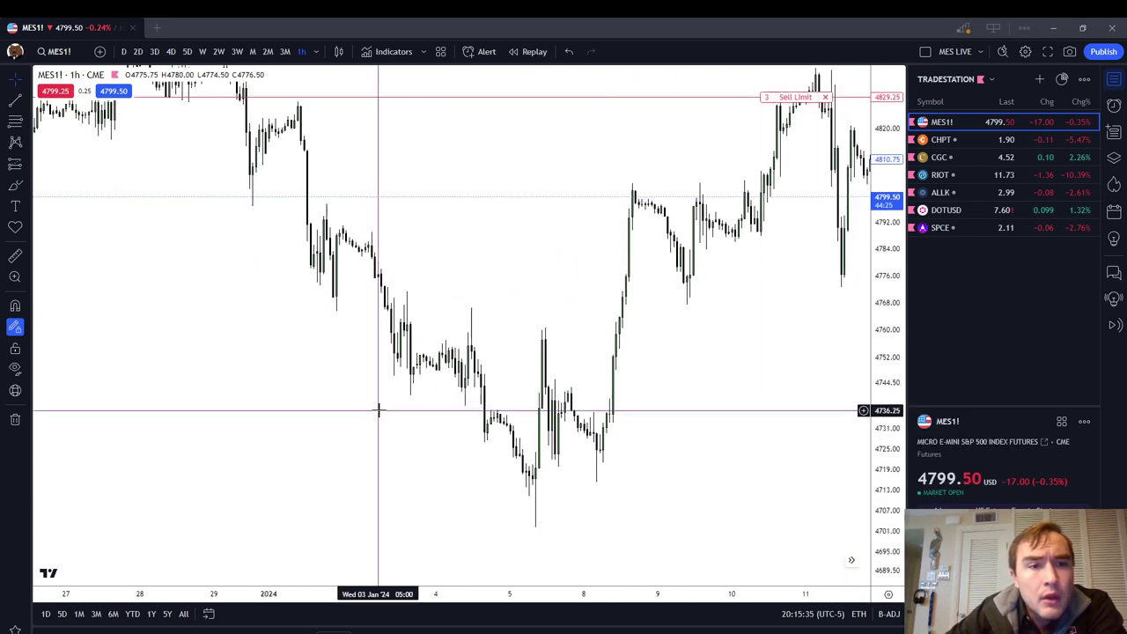
left_click_drag(379, 410, 635, 537)
scroll(528, 475, "up", 1)
left_click_drag(509, 464, 599, 475)
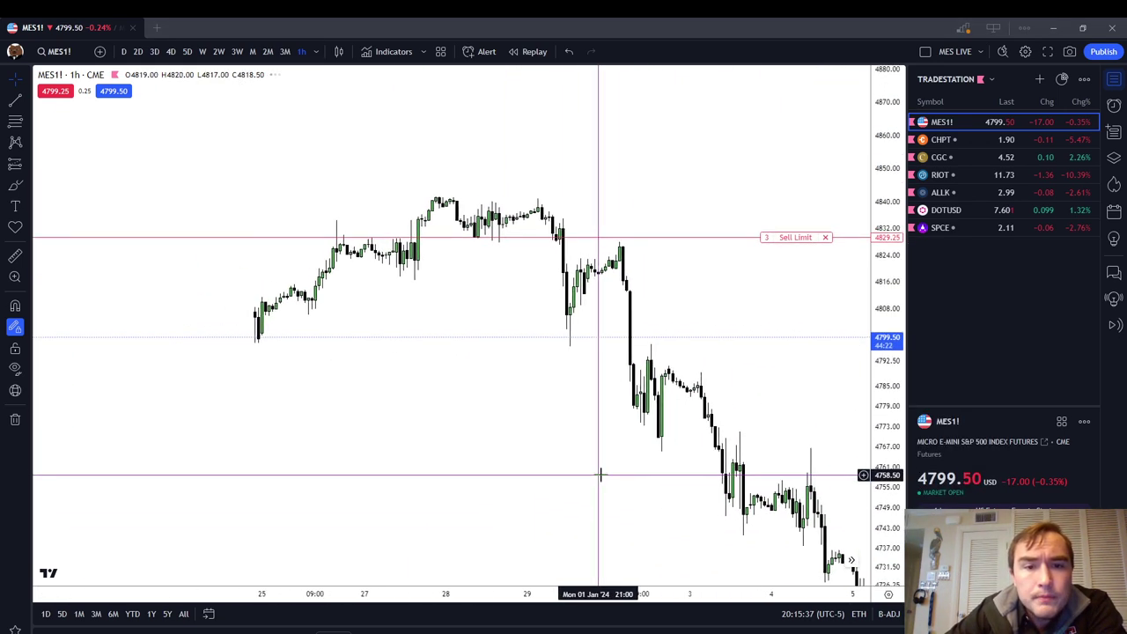
left_click_drag(894, 471, 881, 257)
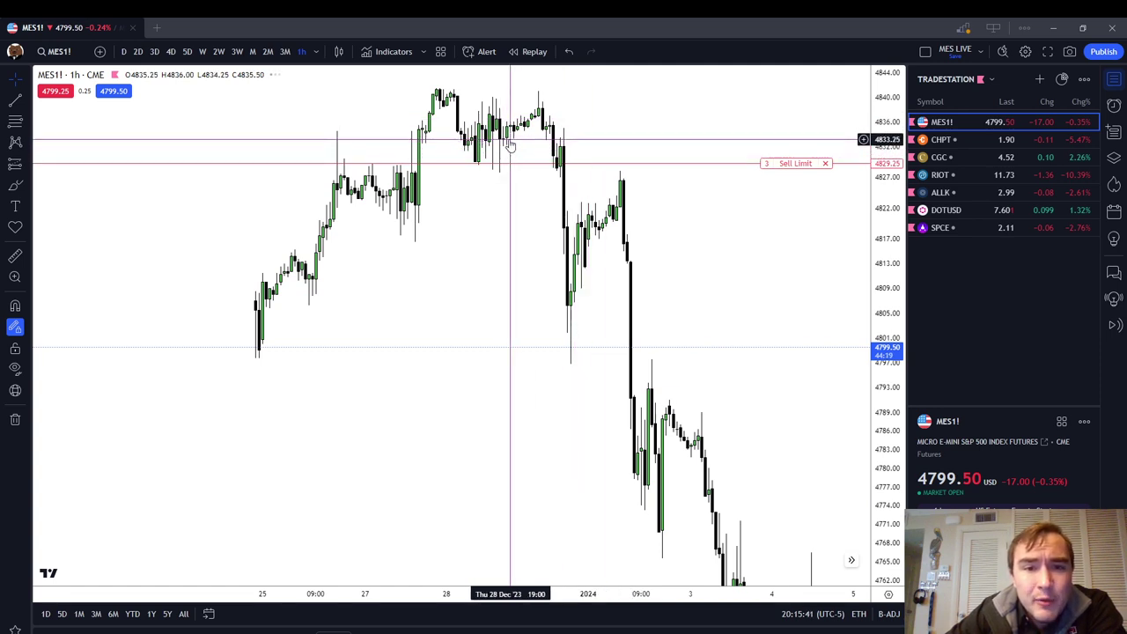
left_click(15, 121)
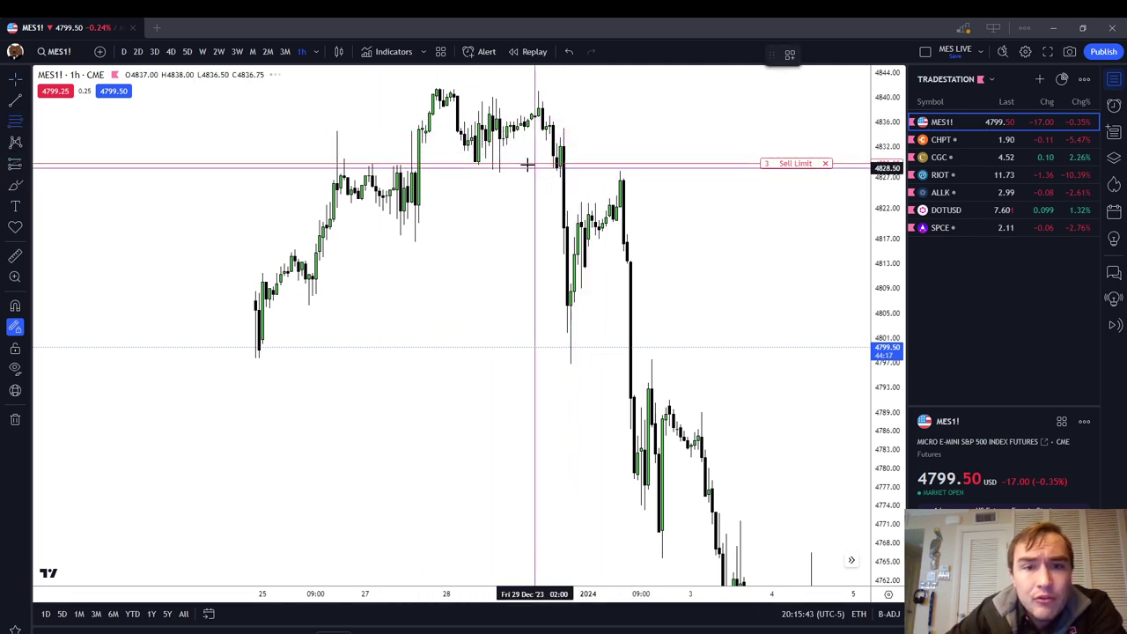
left_click(496, 138)
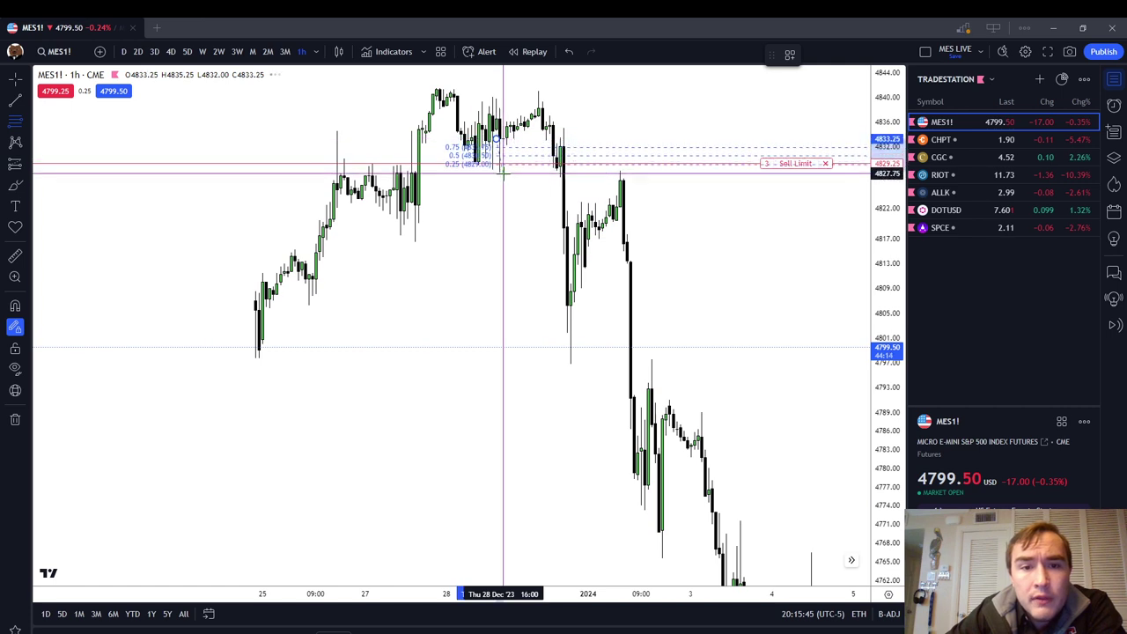
left_click(313, 273)
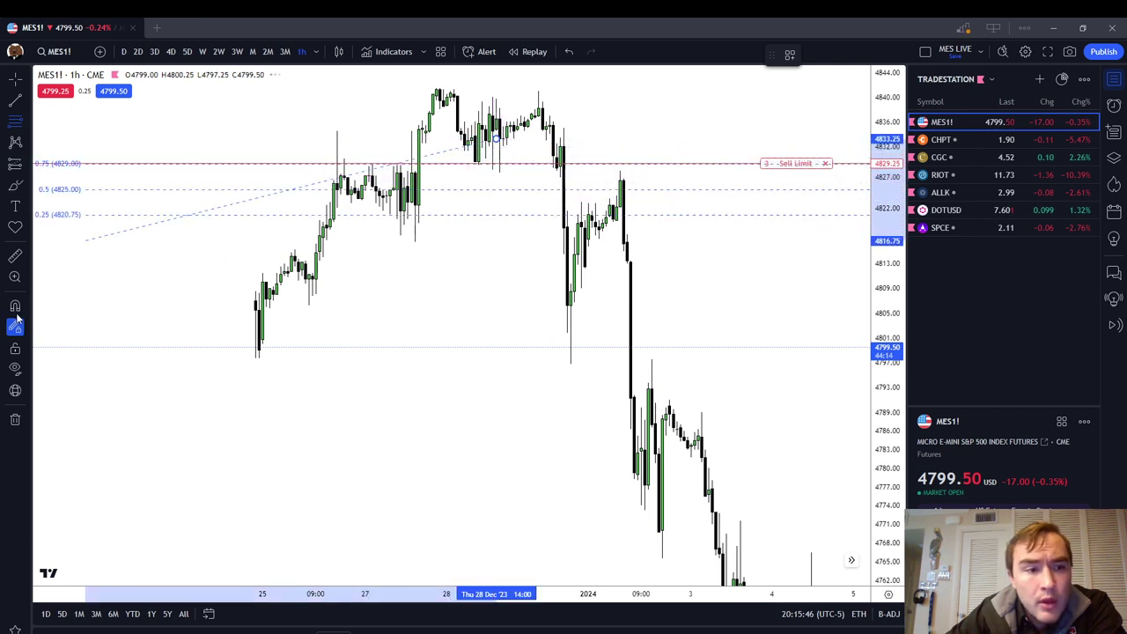
left_click(500, 173)
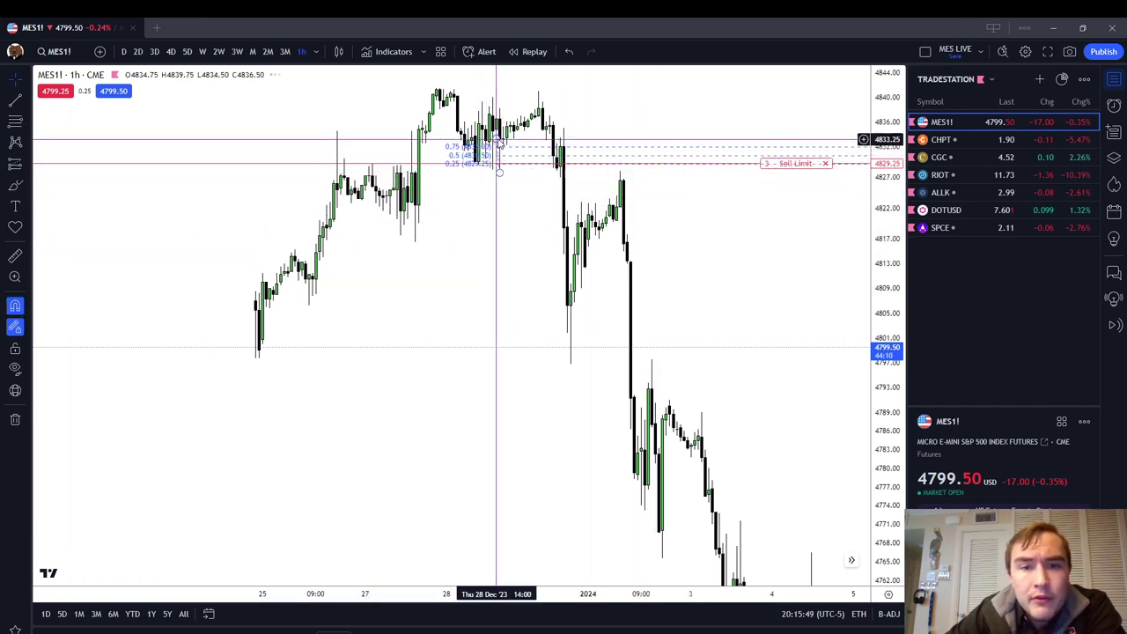
left_click(490, 217)
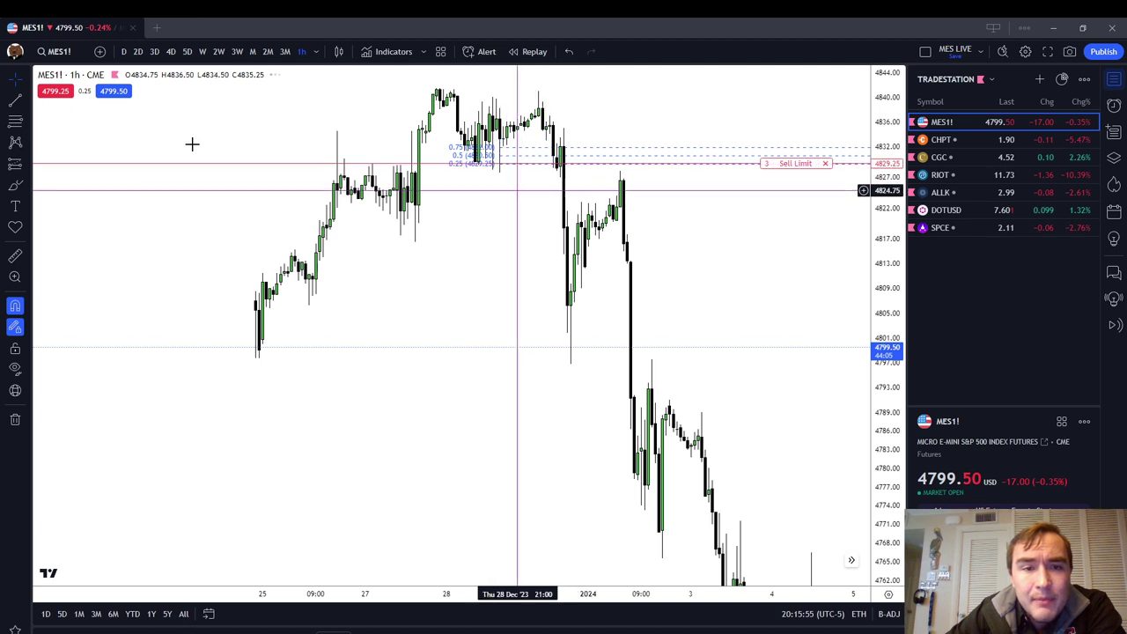
Brush a red circle around the 2 January high, then with magnet mode off add a line at about 4827 and an arrow beneath the Fib's 0.5 level.
left_click(15, 185)
mouse_move(634, 174)
left_mouse_down()
mouse_move(598, 168)
mouse_move(629, 170)
left_mouse_up()
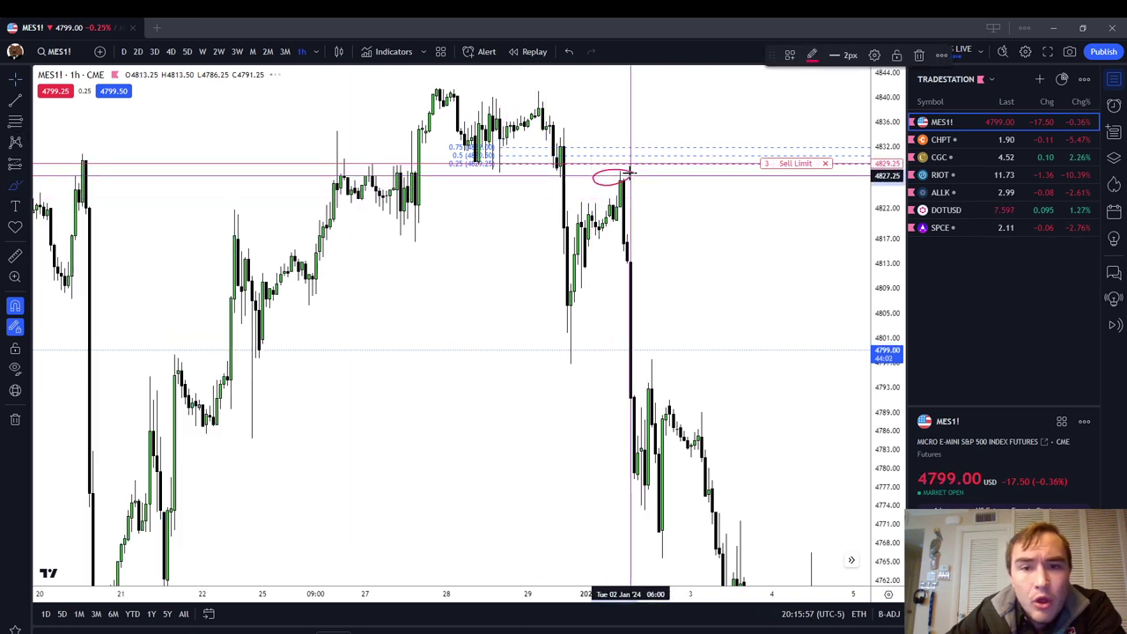
left_click(15, 306)
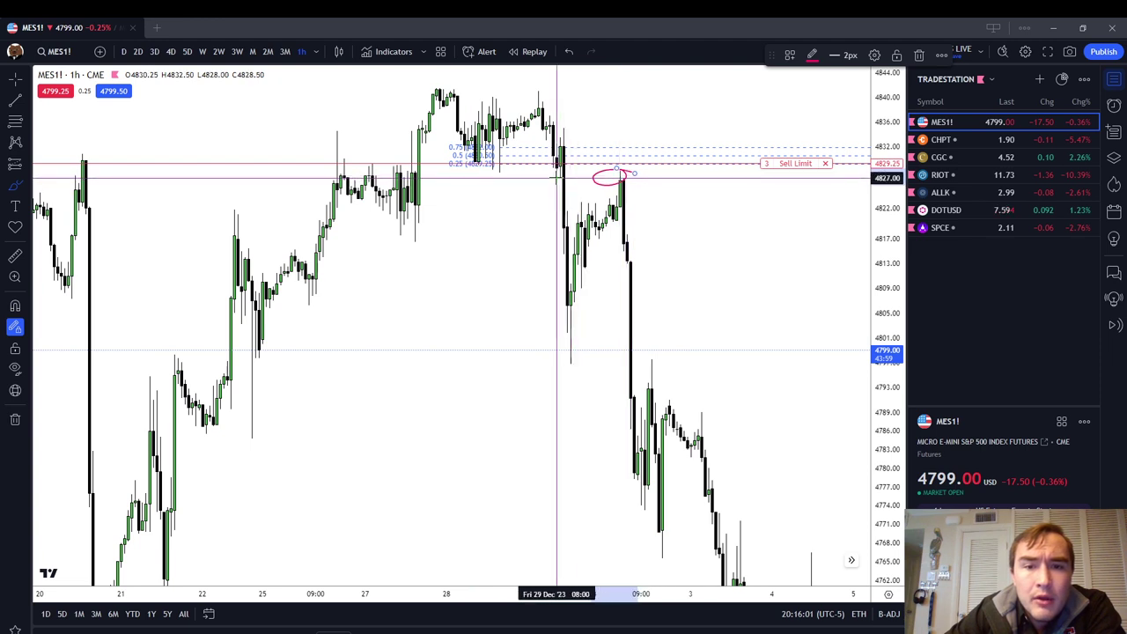
left_click_drag(552, 176, 637, 175)
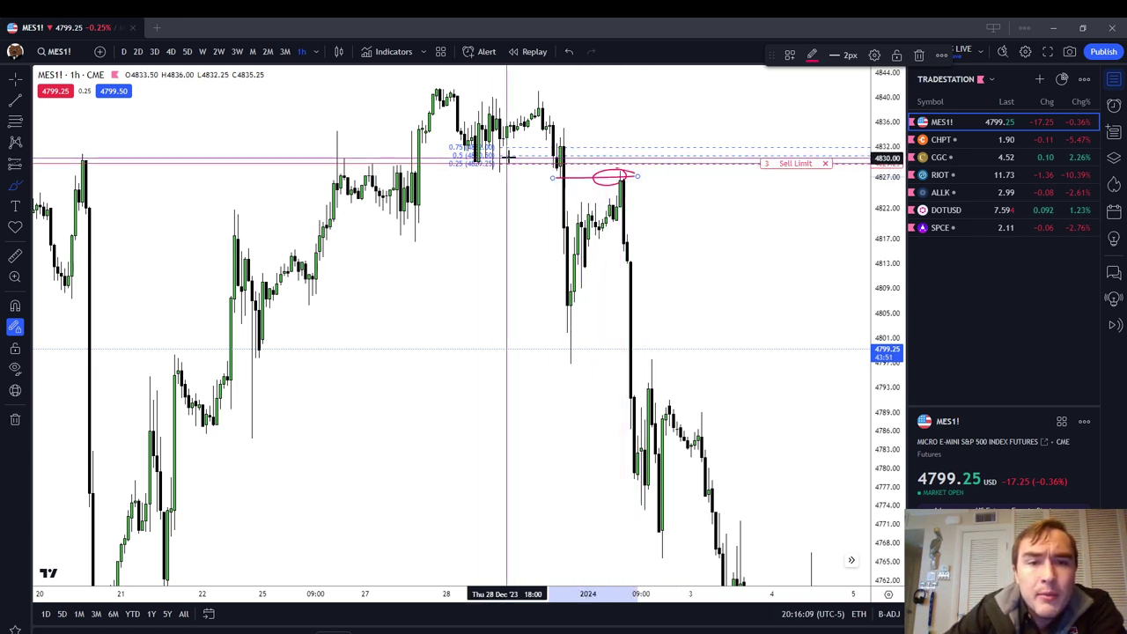
left_click_drag(574, 161, 531, 161)
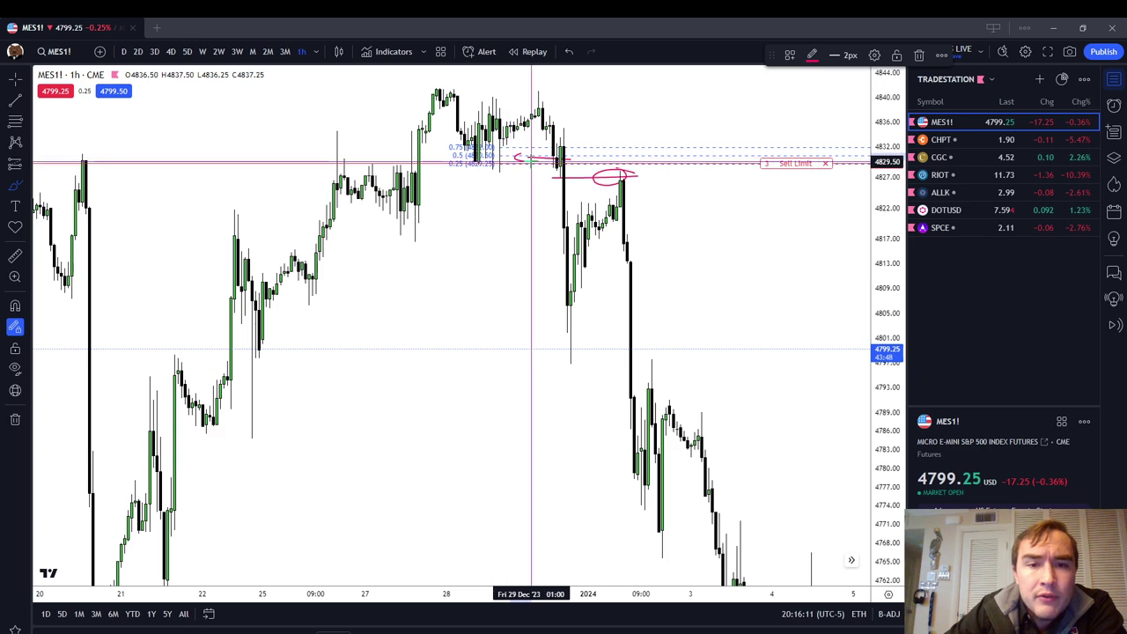
Clear the 28 December Fib Retracement and its brush marks from the chart.
left_click_drag(435, 379, 511, 313)
scroll(528, 299, "down", 2)
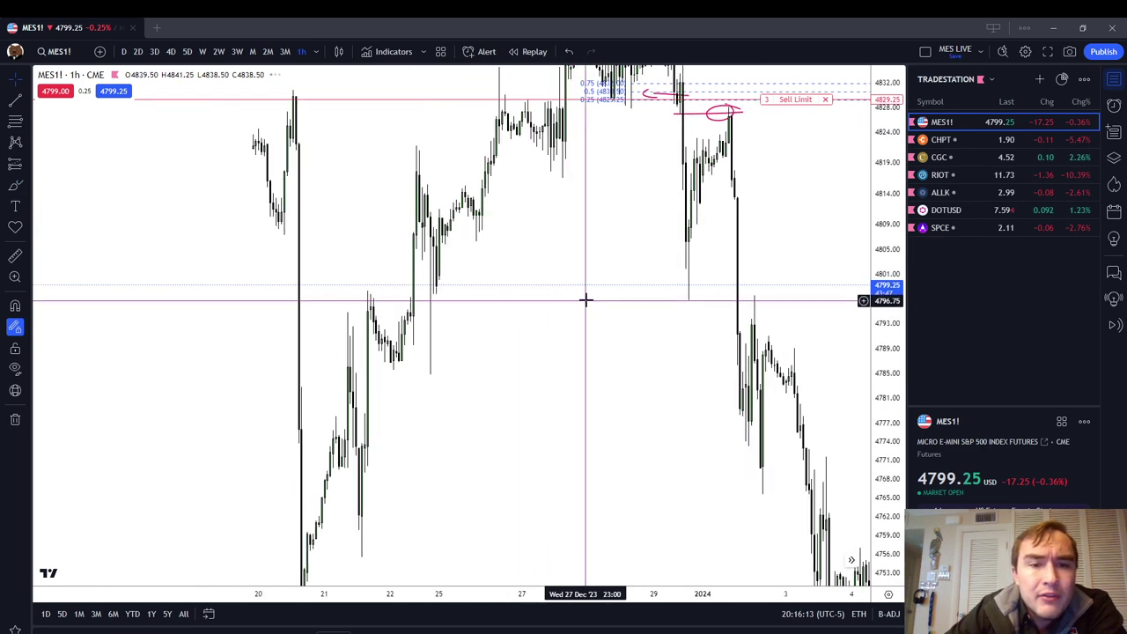
scroll(586, 299, "up", 1)
left_click_drag(886, 269, 886, 353)
right_click(428, 381)
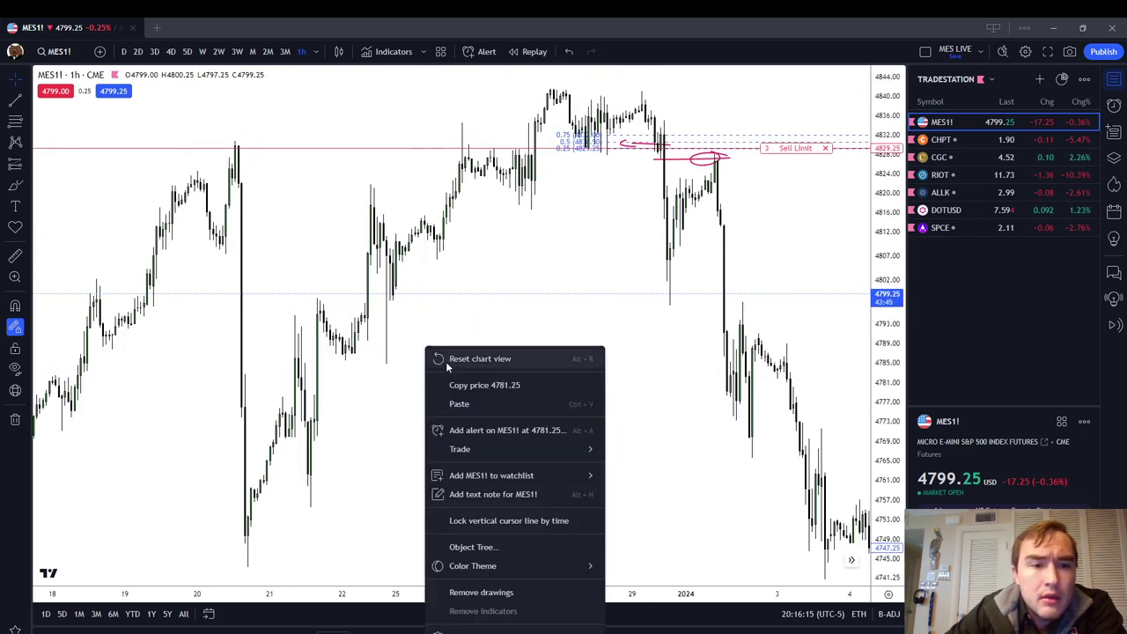
left_click(481, 592)
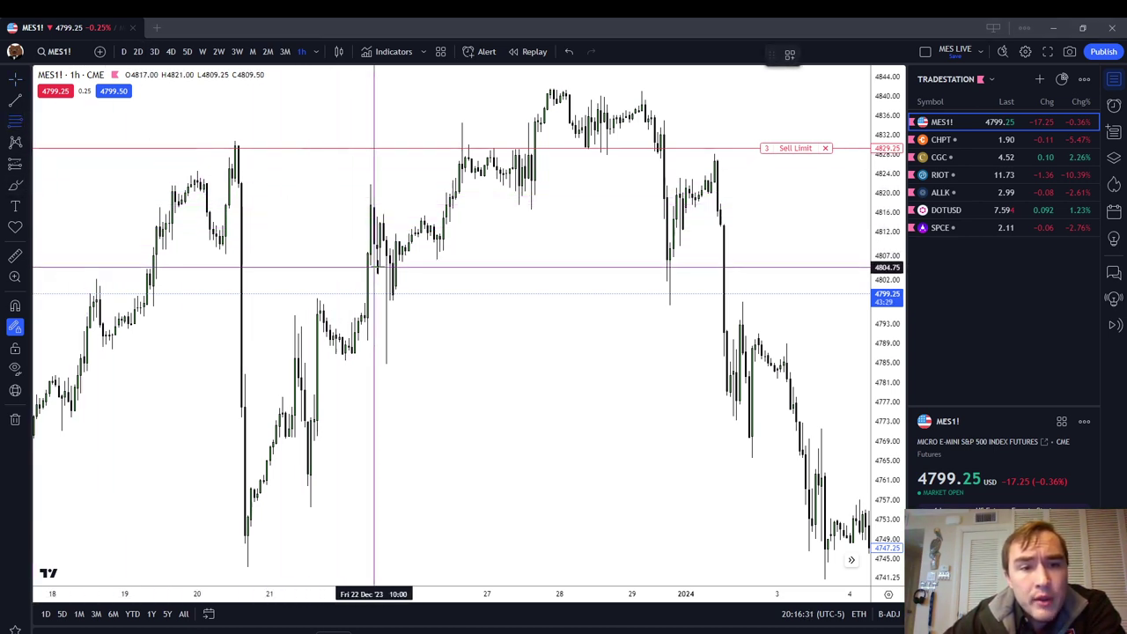
Place a magnet-snapped Fib Retracement on the 22 December lower wick between 4807.00 and 4784.75, oriented with the 0.25 level nearest the candle body.
left_click(15, 306)
left_click(387, 255)
left_click(386, 366)
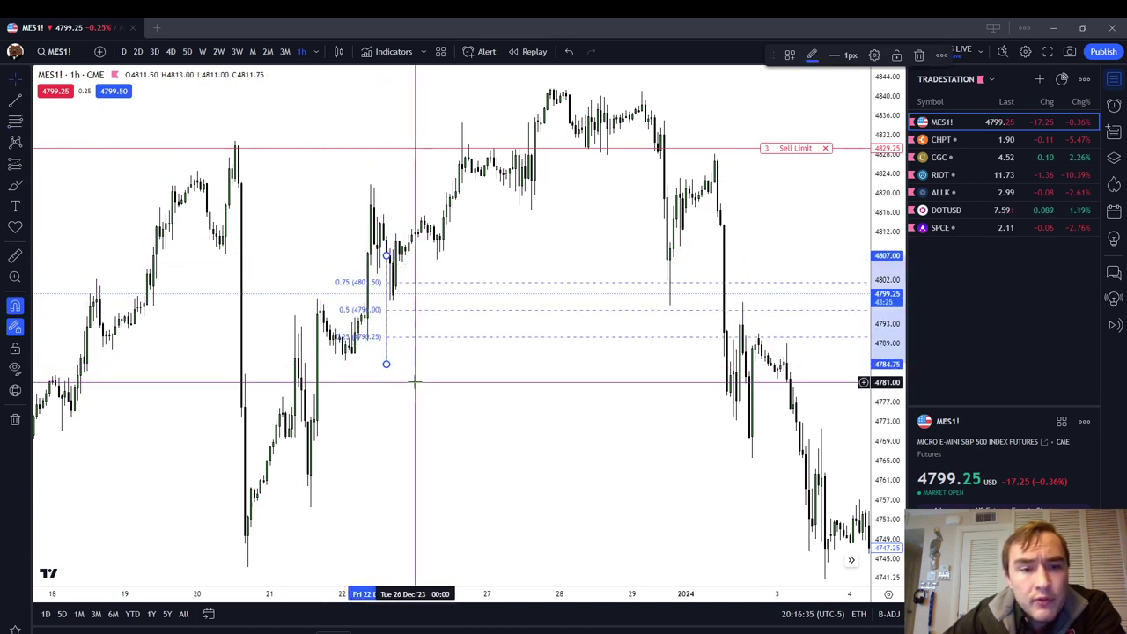
mouse_move(387, 255)
left_mouse_down()
mouse_move(433, 365)
mouse_move(387, 257)
left_mouse_up()
left_click_drag(433, 365, 387, 366)
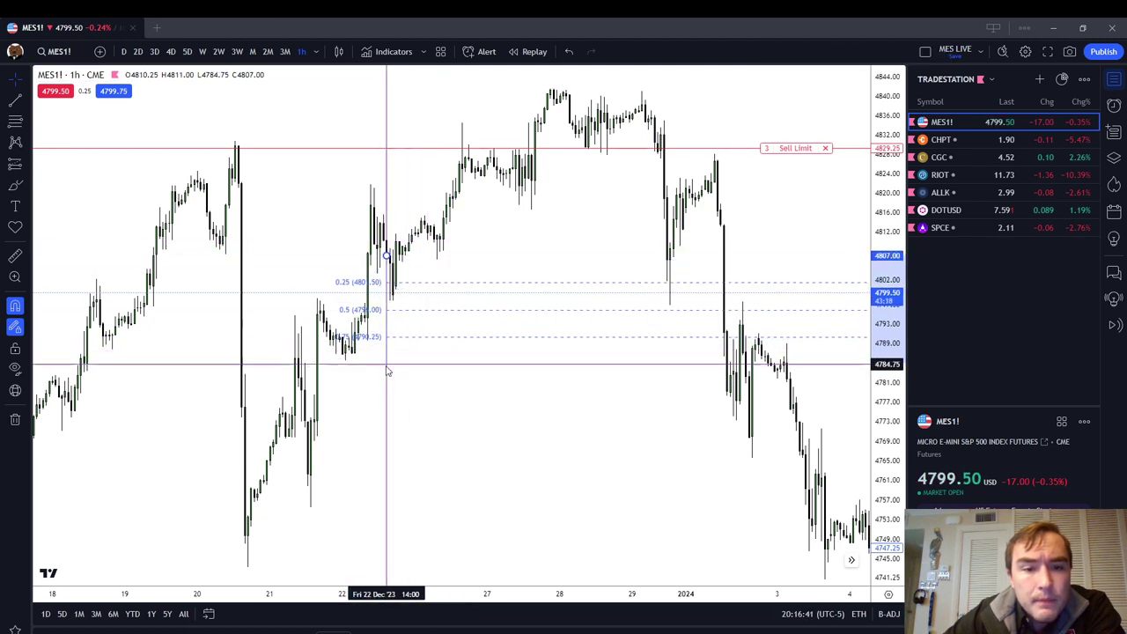
left_click(433, 384)
With magnet mode off, brush a red circle around the low just below the Fib's 0.25 level and short lines at the neighbouring price levels.
left_click(15, 185)
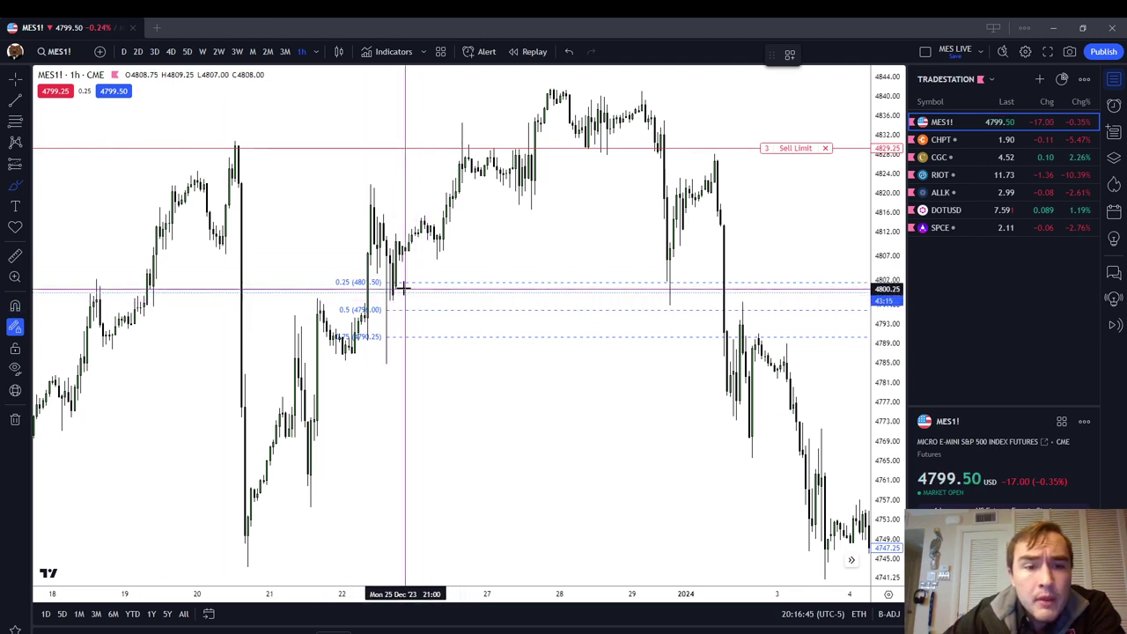
left_click_drag(409, 292, 402, 288)
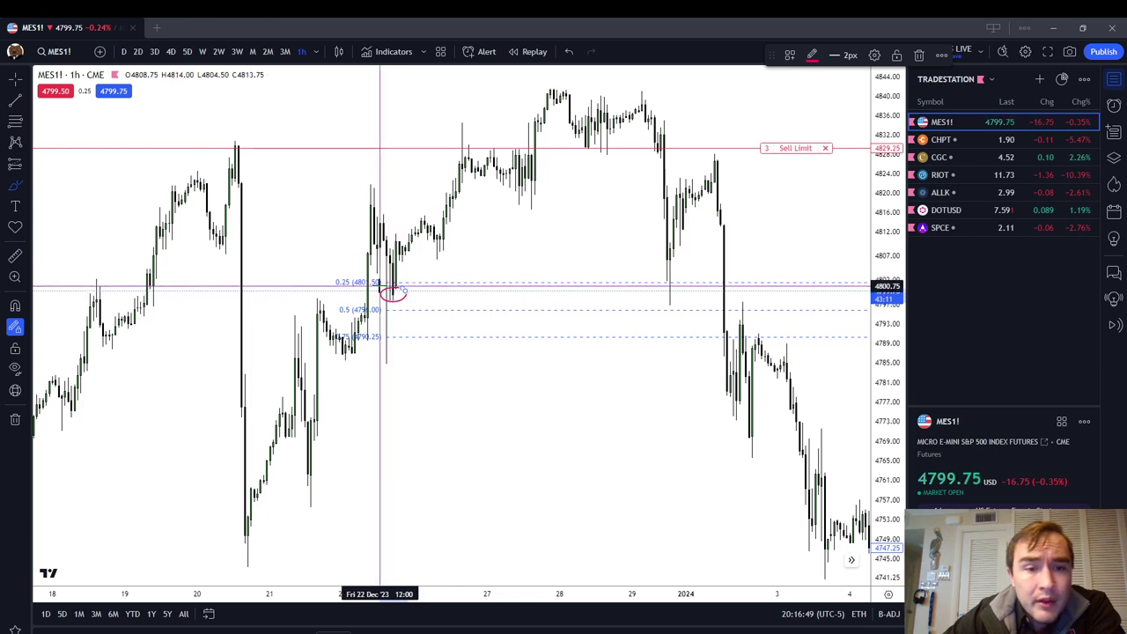
mouse_move(360, 300)
left_mouse_down()
mouse_move(374, 300)
mouse_move(390, 268)
left_mouse_up()
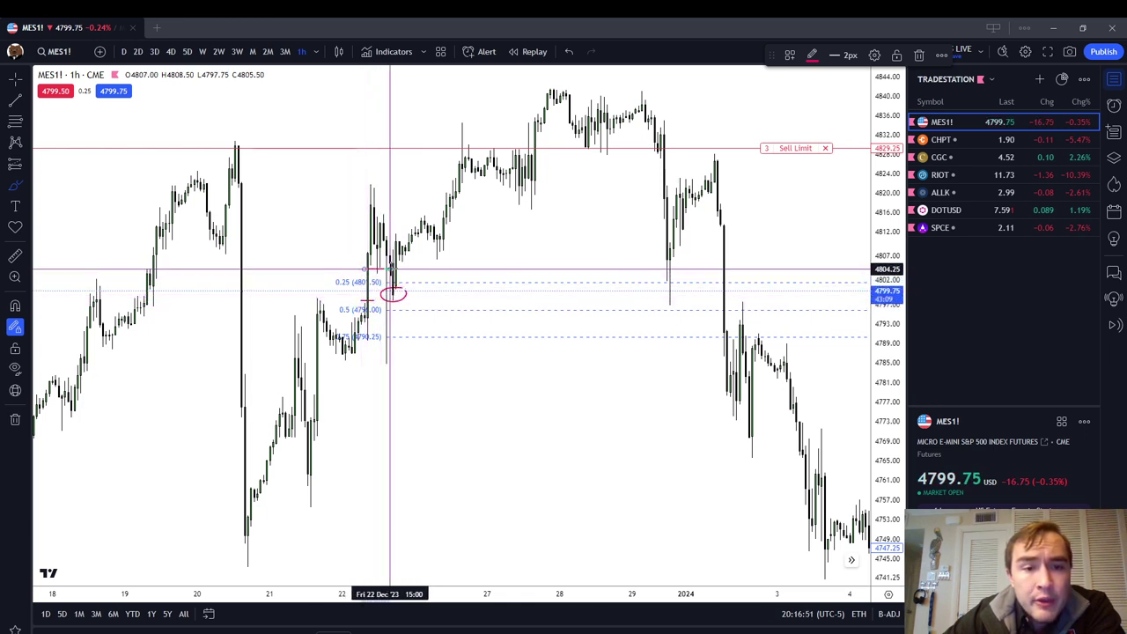
mouse_move(397, 352)
left_mouse_down()
mouse_move(359, 356)
mouse_move(424, 352)
left_mouse_up()
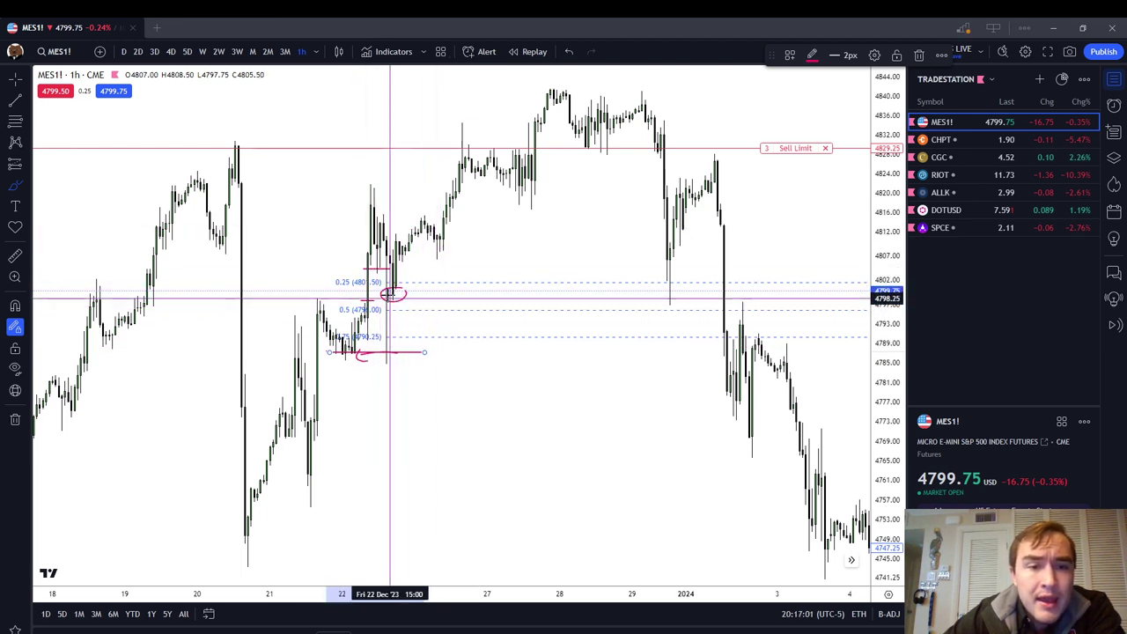
Clear the 22 December Fib Retracement and its brush marks from the chart.
right_click(500, 388)
left_click(544, 590)
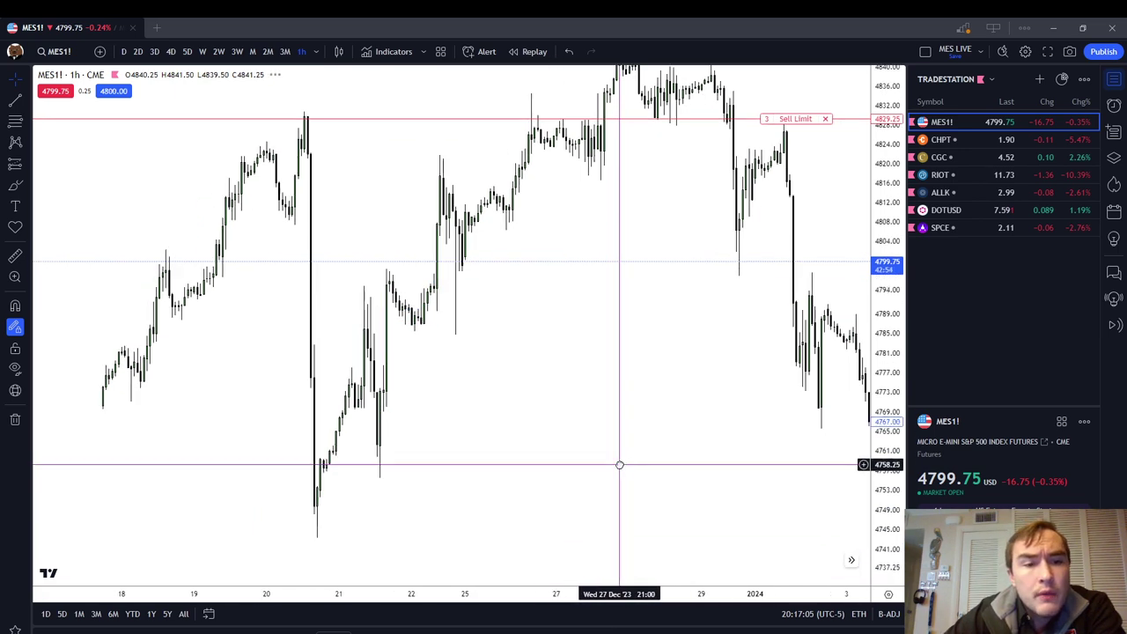
Place a magnet-snapped Fib Retracement on the 18 December lower wick, with 0.25 at 4772.75, 0.5 at 4774.50 and 0.75 at 4776.00.
scroll(637, 440, "down", 1)
left_click_drag(549, 476, 782, 448)
scroll(607, 478, "up", 1)
scroll(474, 439, "up", 2)
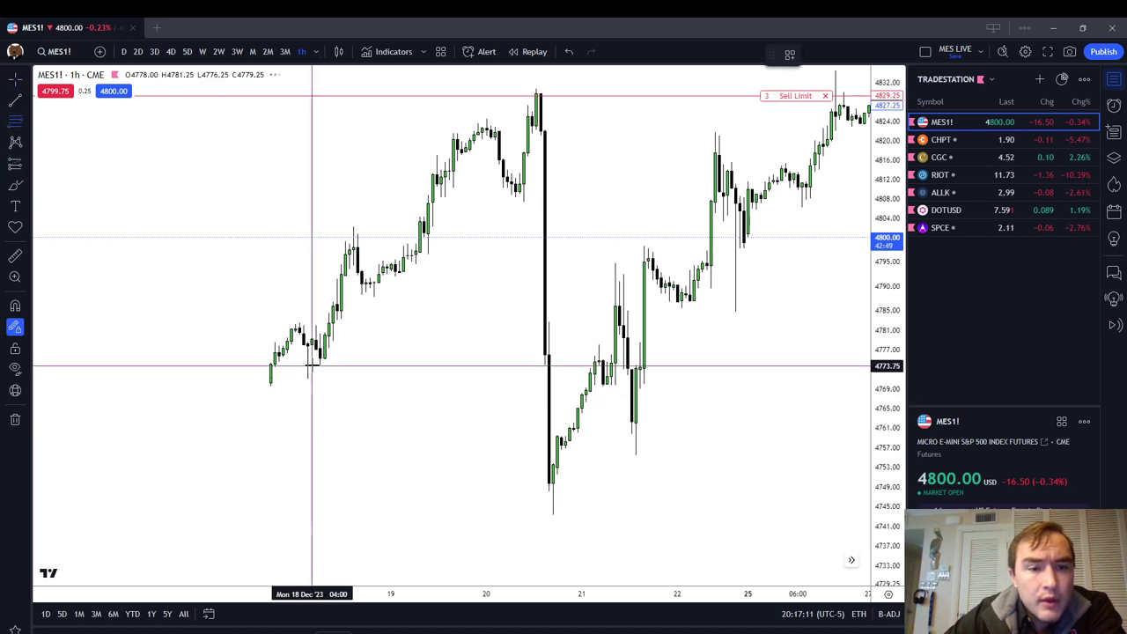
left_click(15, 305)
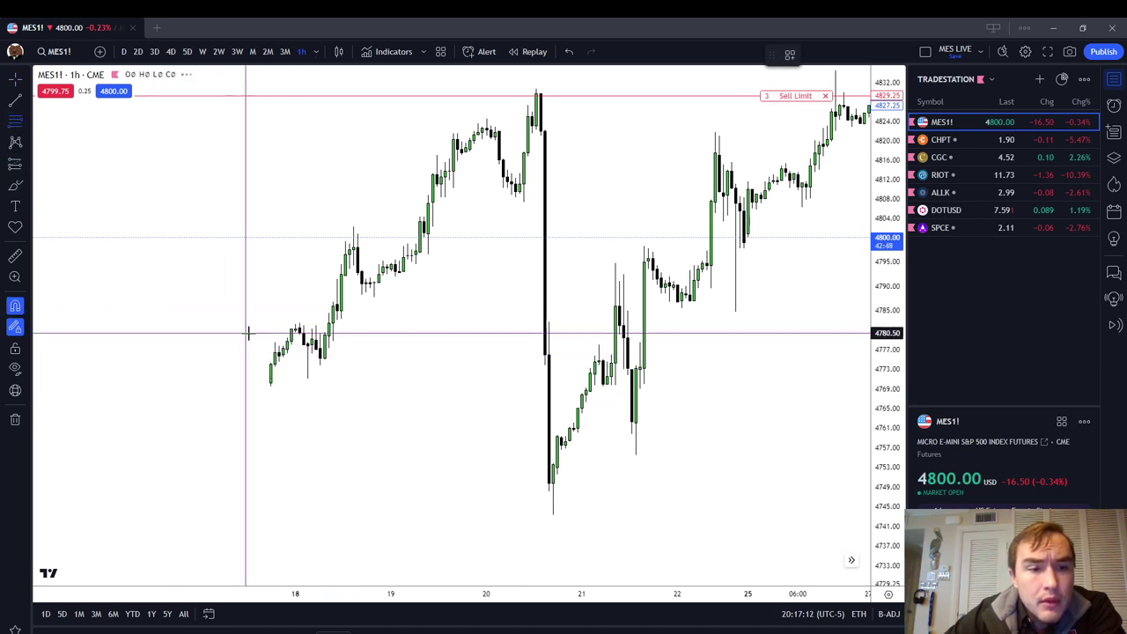
left_click(309, 346)
left_click(318, 388)
key("Escape")
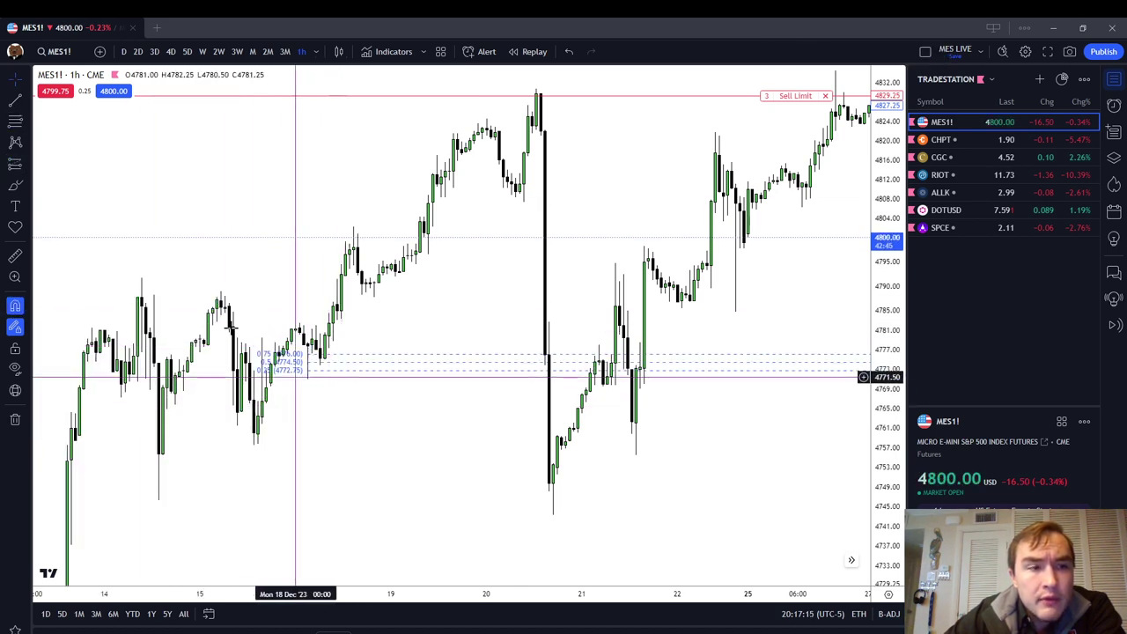
With magnet mode off, brush a red circle and pointer around the low at the Fib's 0.5 level and an upward arrow along the rally.
left_click(15, 185)
mouse_move(325, 360)
left_mouse_down()
mouse_move(309, 363)
mouse_move(326, 359)
left_mouse_up()
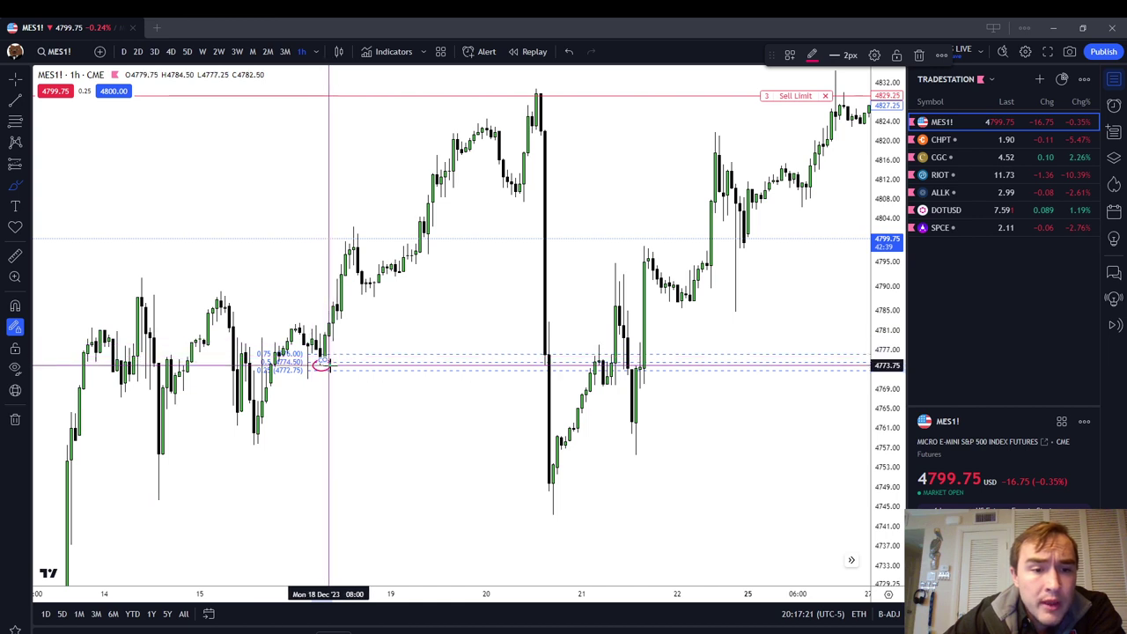
left_click_drag(336, 385, 316, 367)
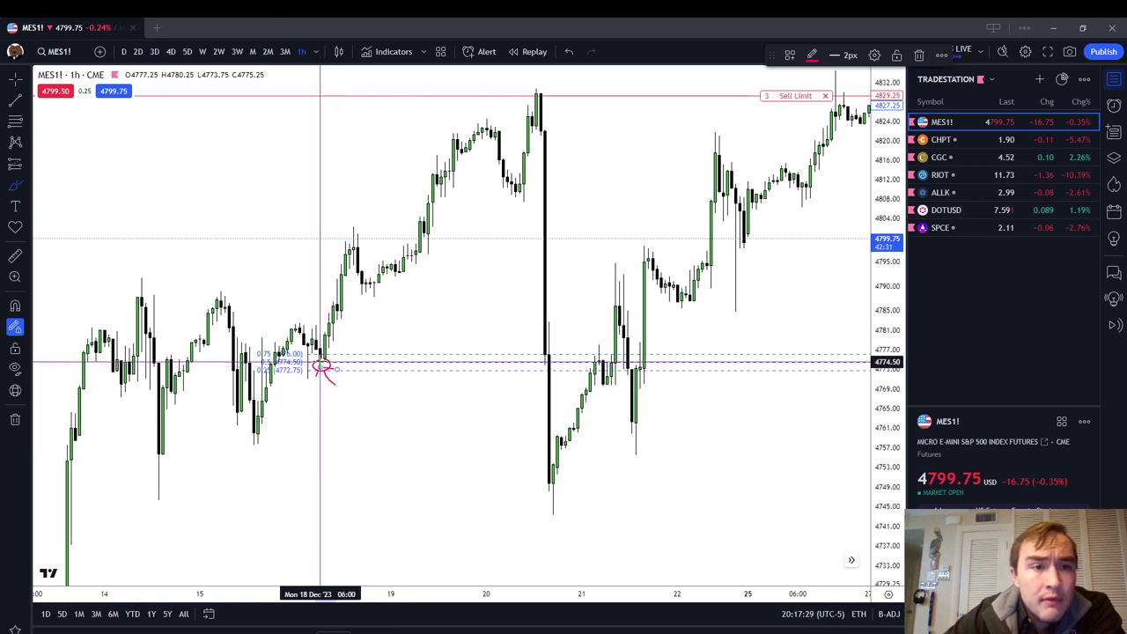
mouse_move(321, 358)
left_mouse_down()
mouse_move(370, 220)
mouse_move(393, 234)
left_mouse_up()
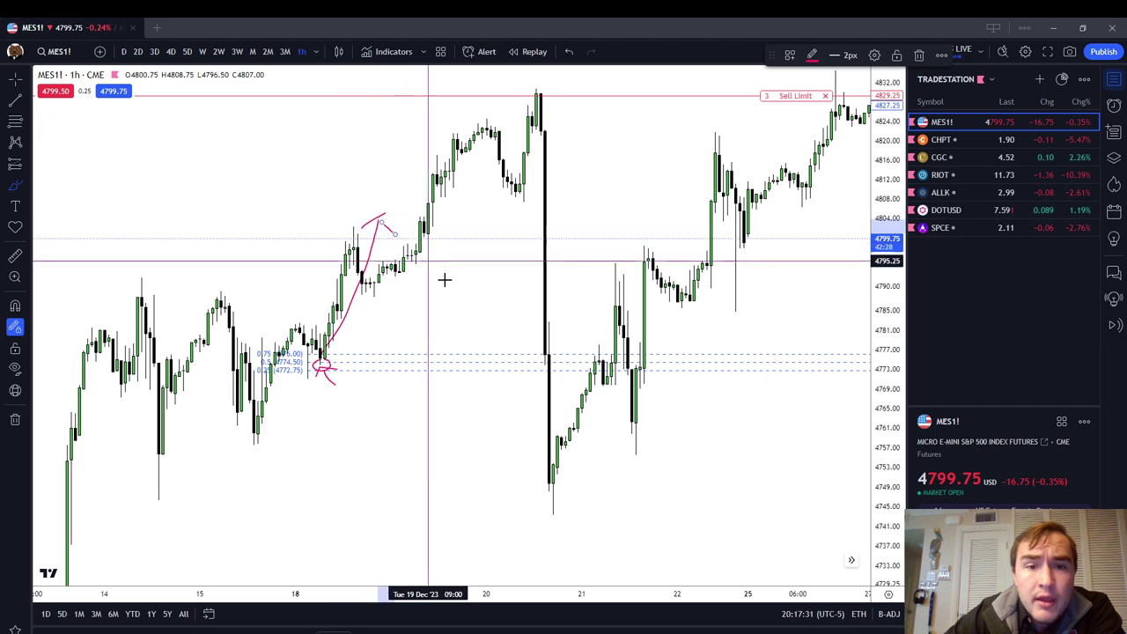
Clear the 18 December Fib Retracement and its brush marks from the chart.
right_click(449, 301)
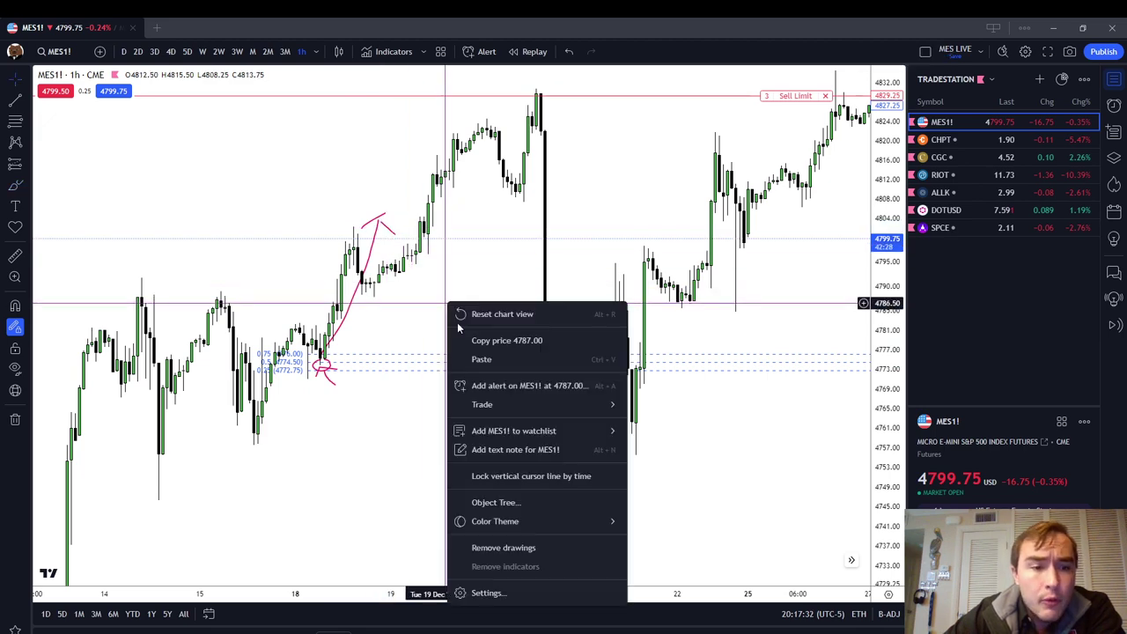
left_click(521, 548)
scroll(300, 441, "right", 10)
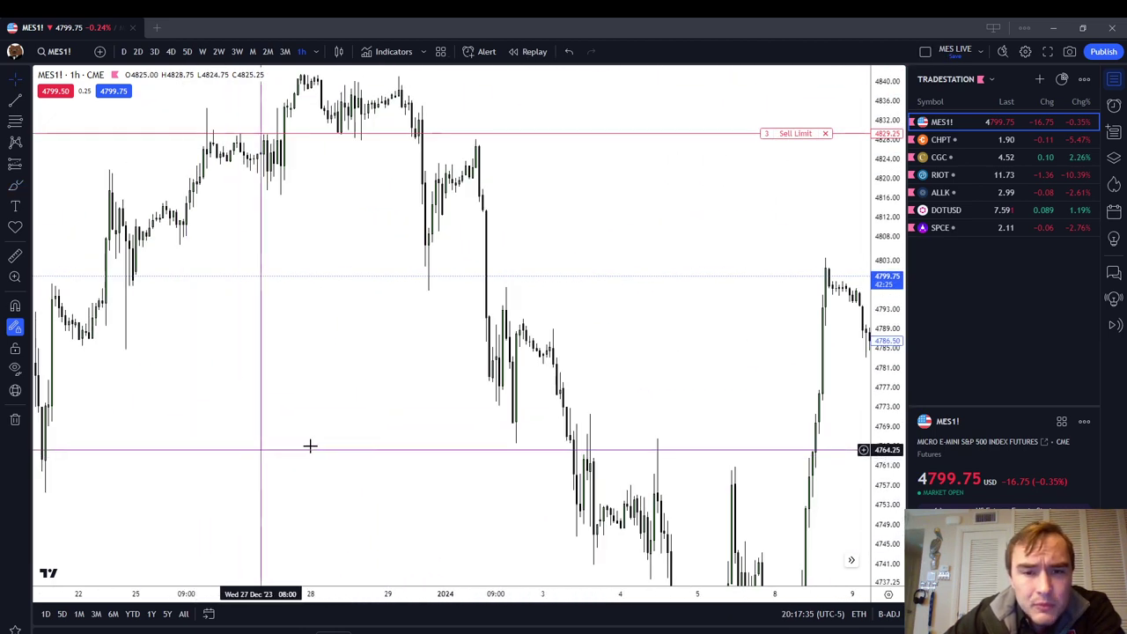
scroll(310, 446, "right", 8)
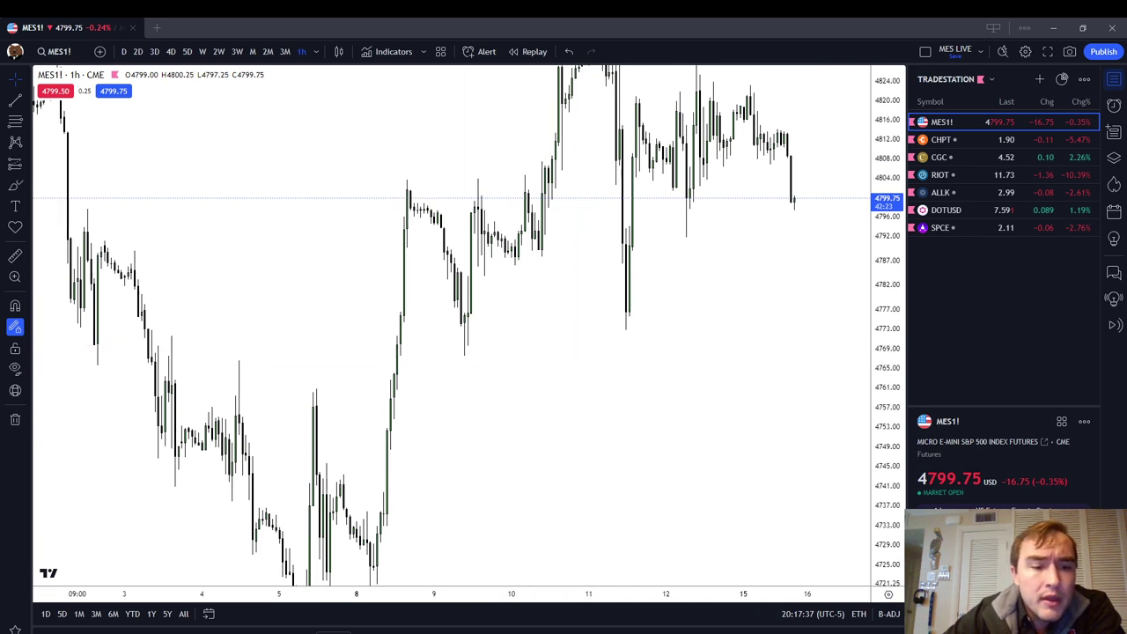
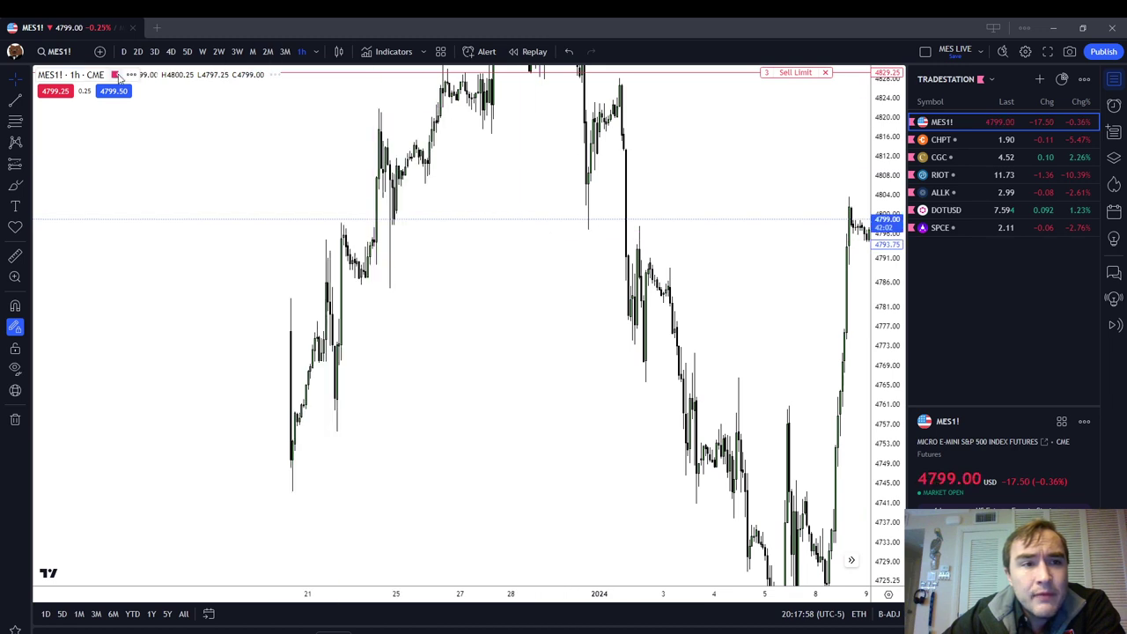
Switch the chart to the monthly interval and examine the wicks of the latest candles.
left_click(123, 51)
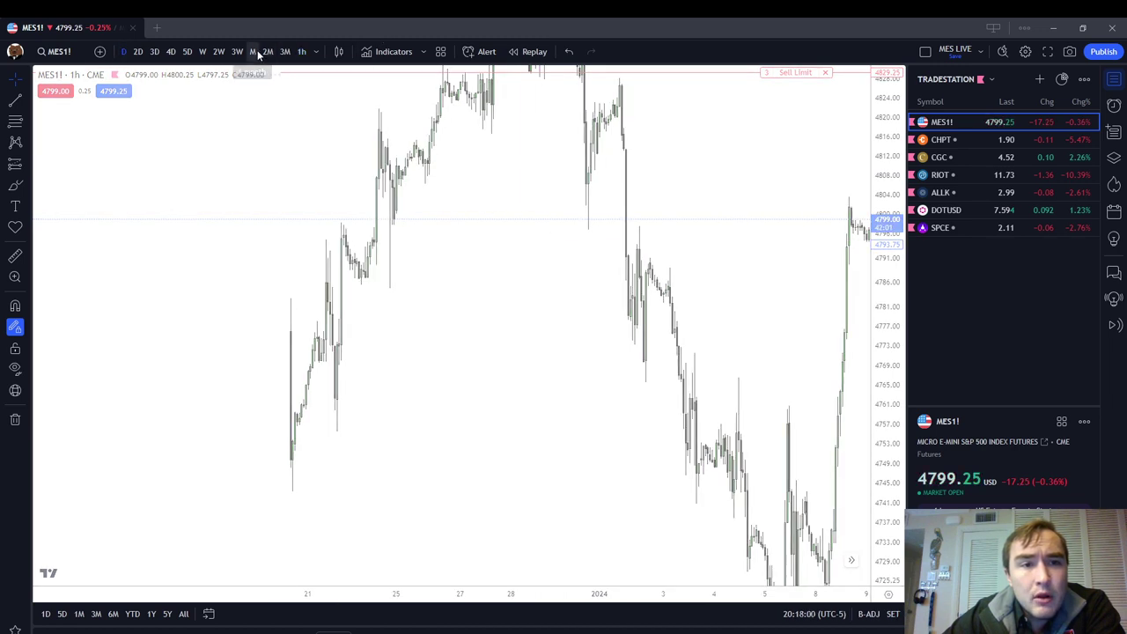
left_click(254, 51)
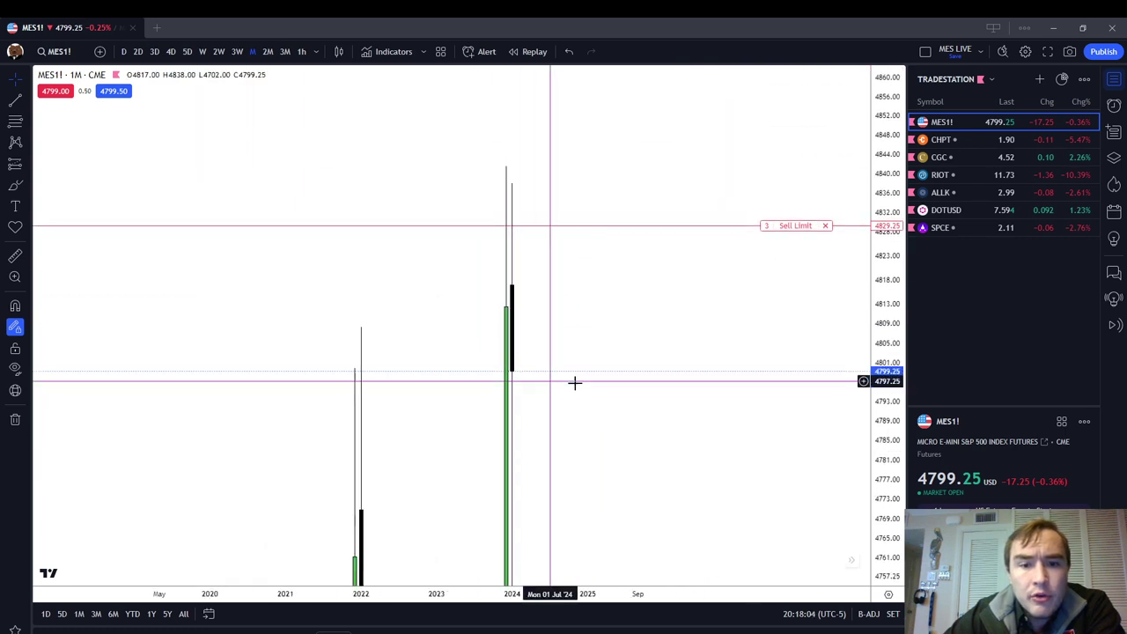
left_click_drag(879, 229, 880, 526)
left_click_drag(795, 516, 693, 315)
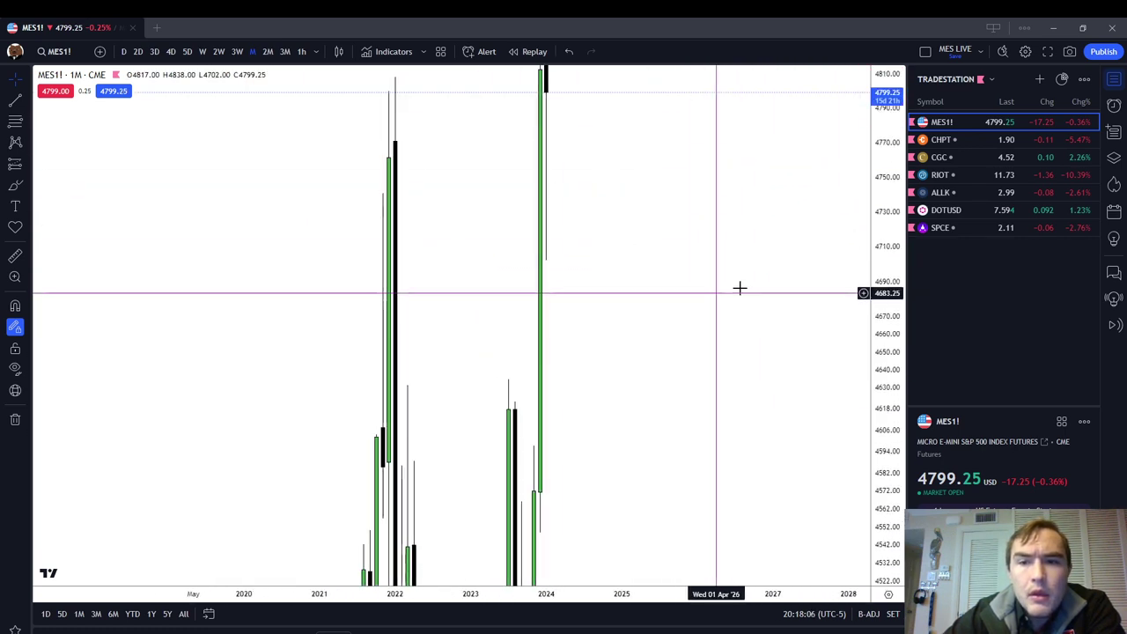
left_click_drag(892, 198, 888, 395)
scroll(505, 359, "up", 2)
left_click_drag(584, 310, 638, 334)
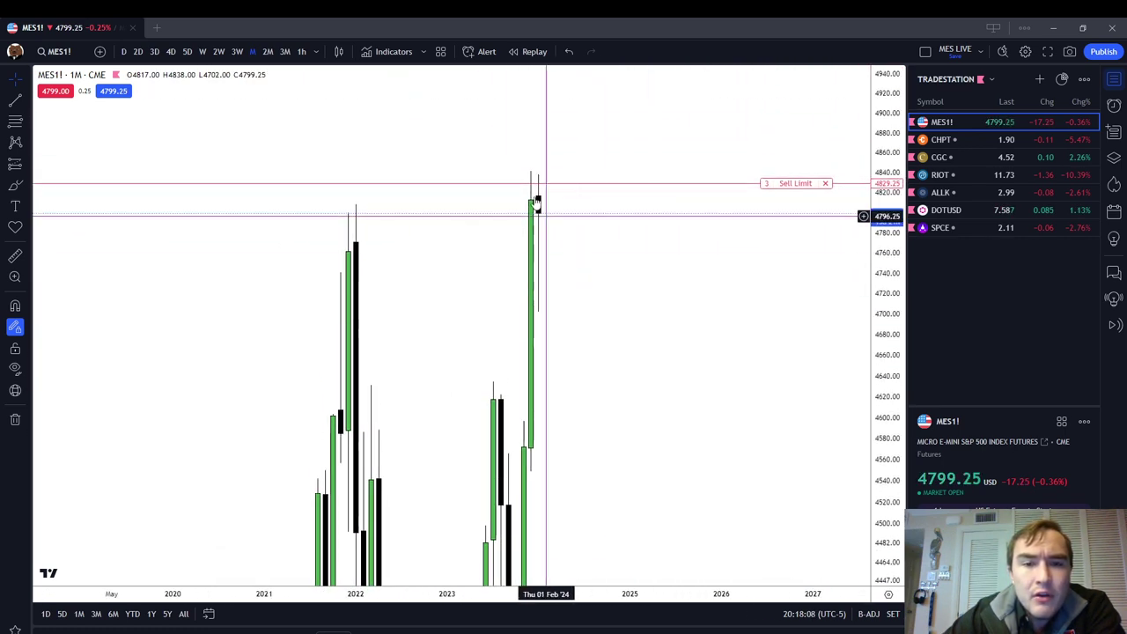
Switch the chart to the 2W interval and clear a trial brush mark made beside the latest candles.
left_click(219, 51)
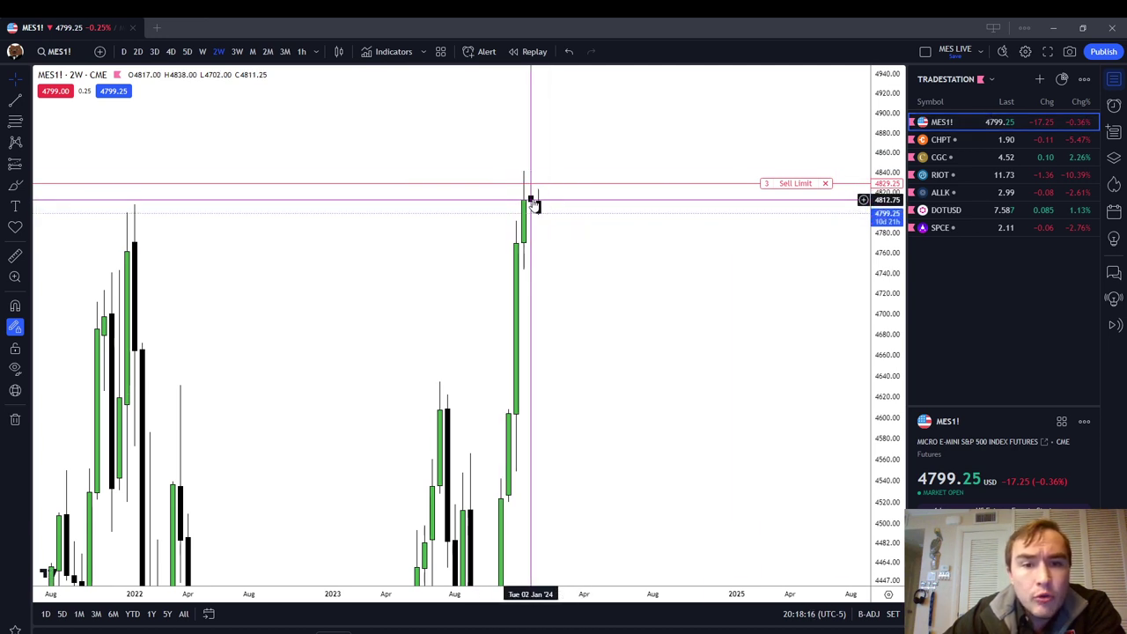
left_click(15, 186)
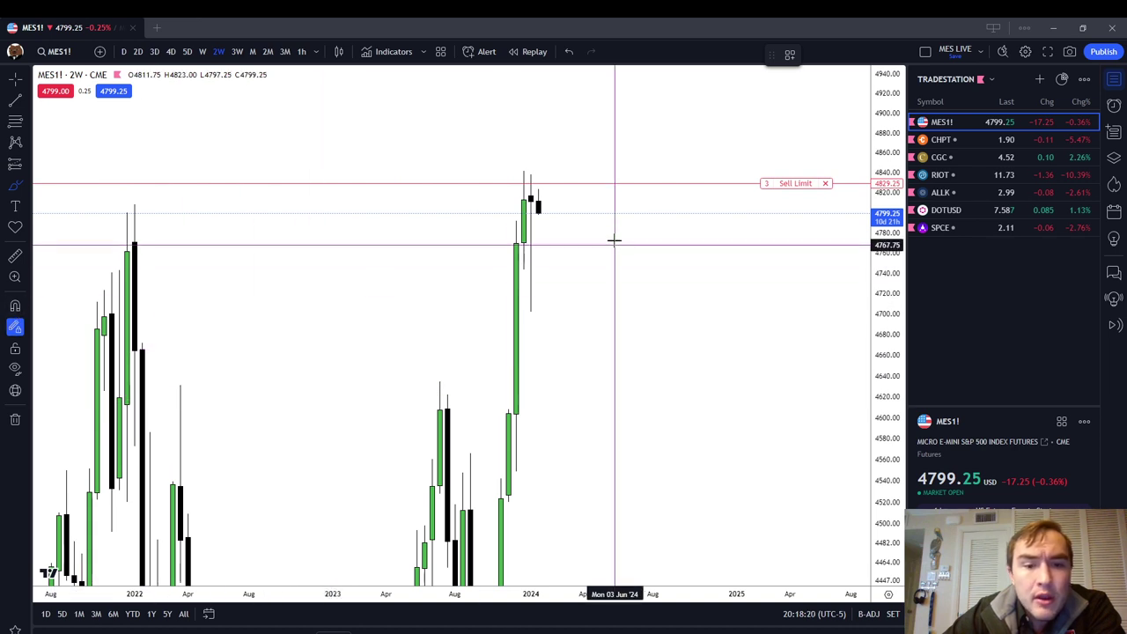
mouse_move(515, 307)
left_mouse_down()
mouse_move(549, 246)
mouse_move(528, 188)
mouse_move(508, 199)
left_mouse_up()
right_click(661, 254)
left_click(704, 502)
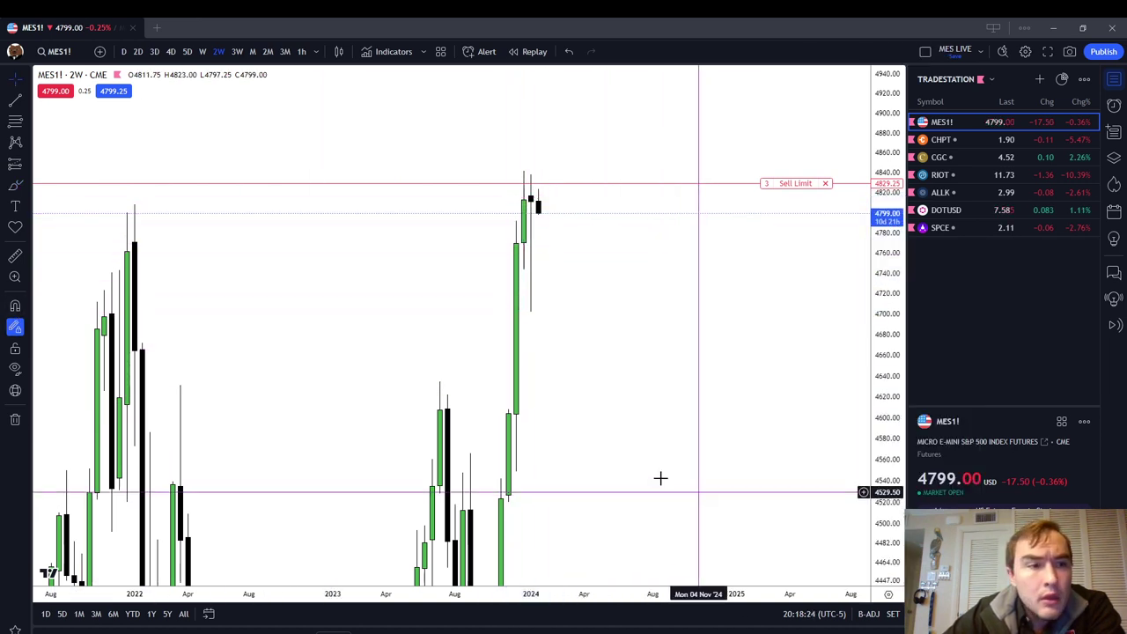
Mark the long lower wick of the 2 January 2024 candle with the Highlighter.
left_click(28, 190)
left_click(70, 277)
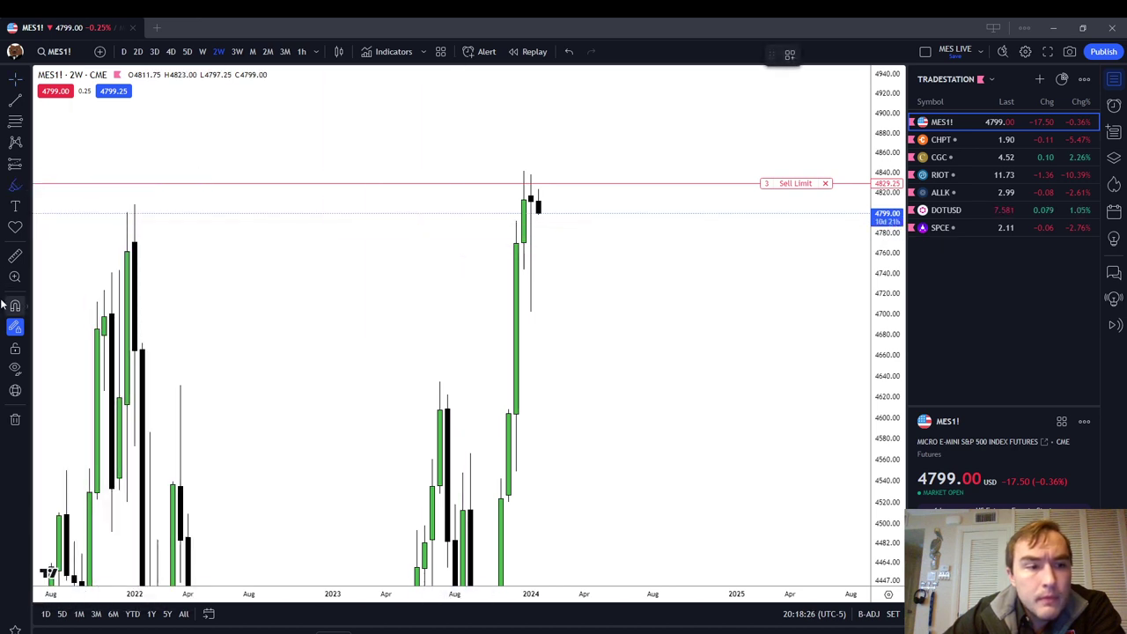
left_click_drag(530, 200, 533, 311)
key("Escape")
Examine the wider 2W price history from 2020 onward leading up to the highlighted wick.
left_click_drag(626, 325, 730, 217)
scroll(793, 238, "down", 2)
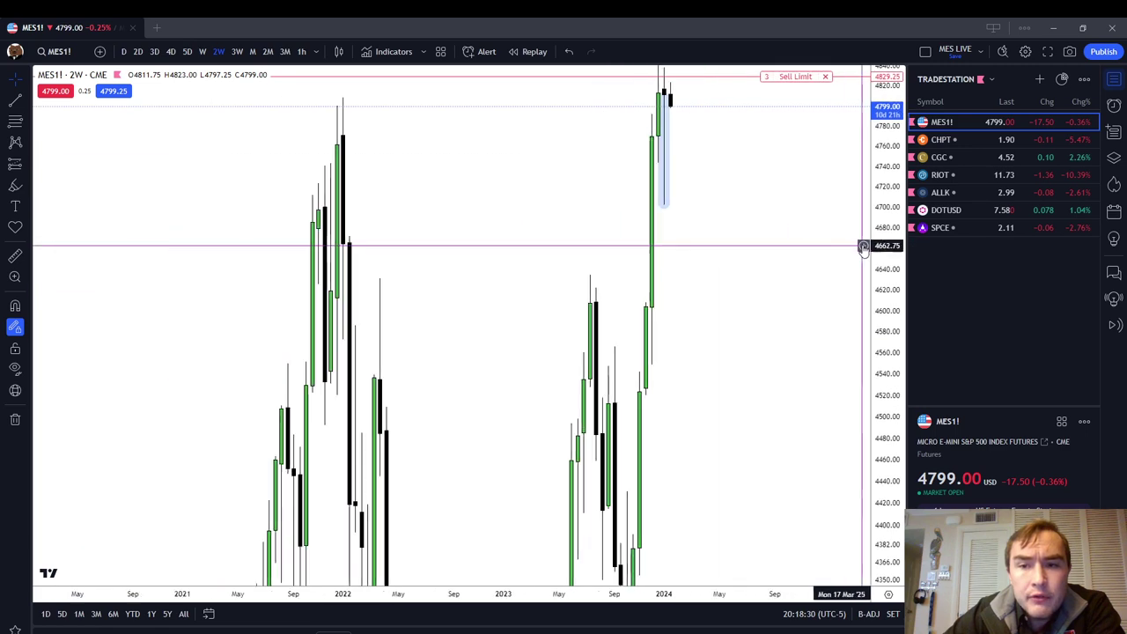
left_click_drag(886, 300, 902, 472)
scroll(712, 513, "down", 3)
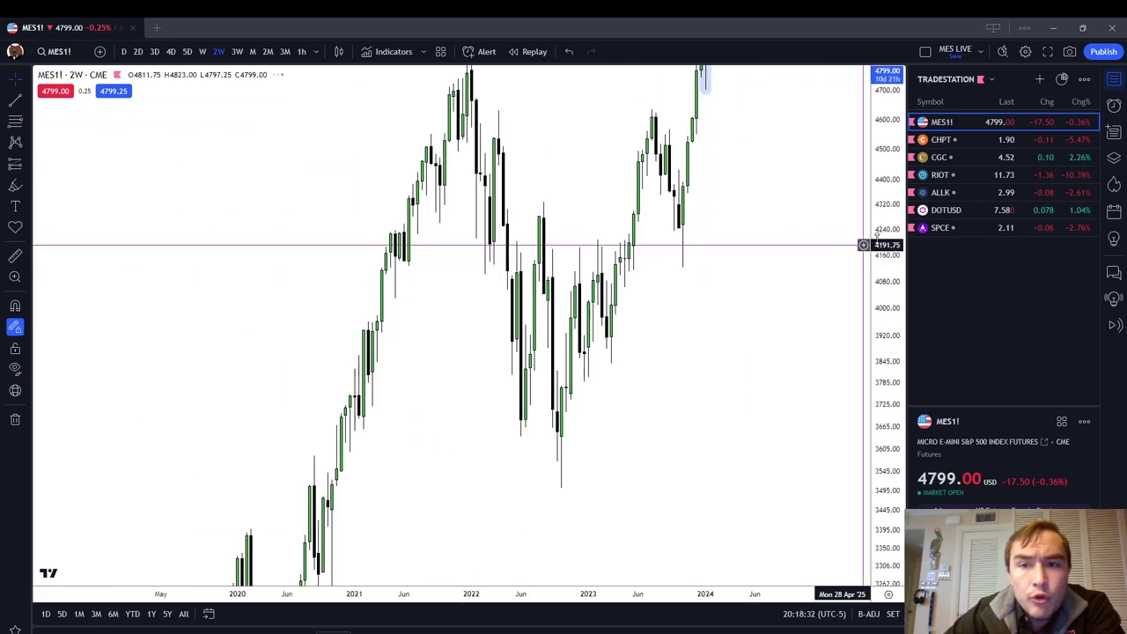
left_click_drag(750, 231, 679, 274)
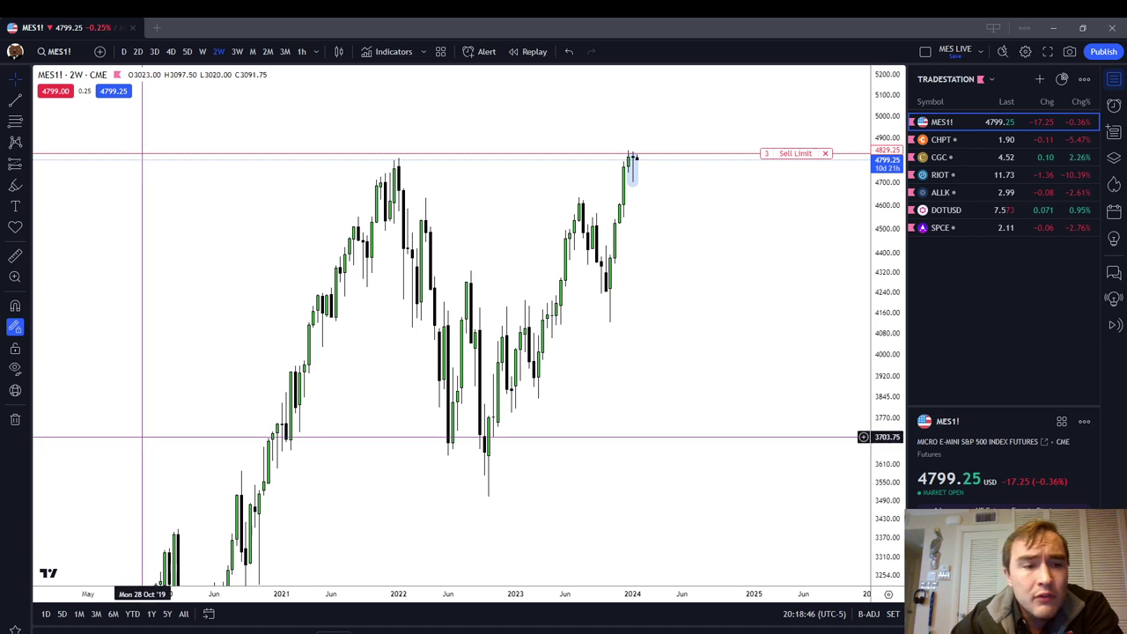
left_click(26, 184)
left_click(27, 229)
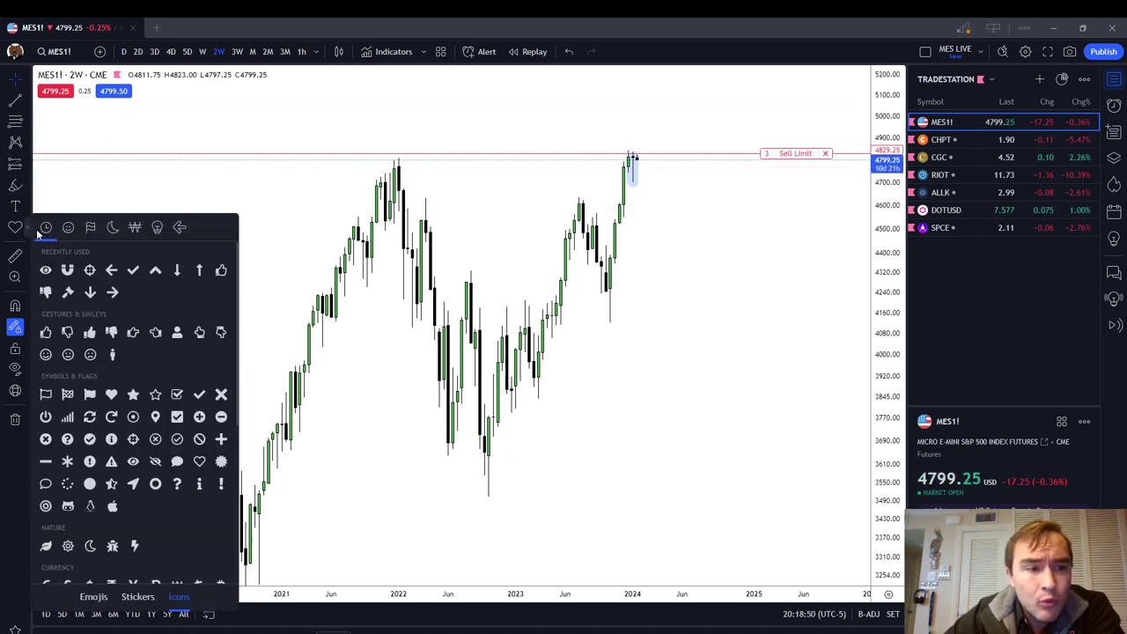
left_click(24, 206)
left_click(27, 164)
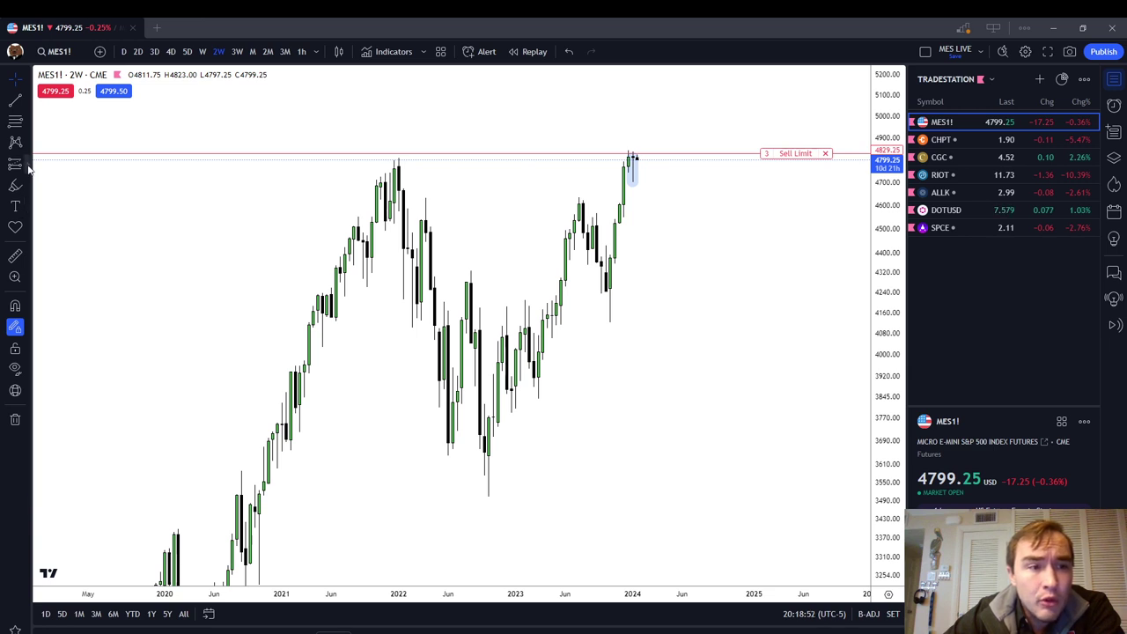
left_click(27, 142)
left_click(31, 125)
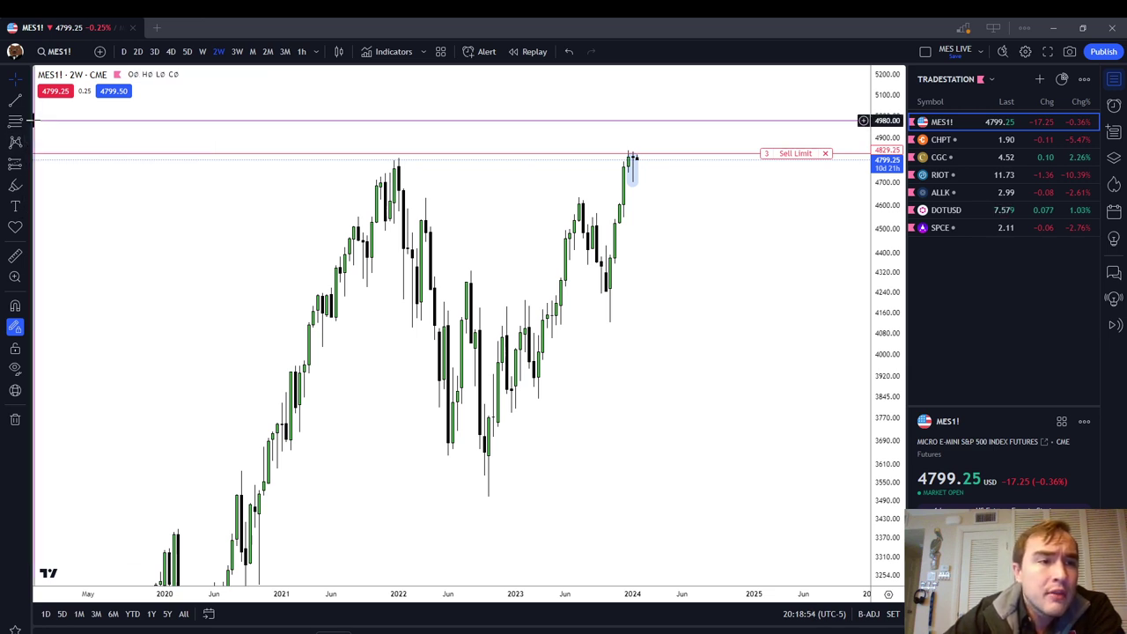
left_click(28, 122)
Draw a yellow Rectangle over the decline and recovery between late 2021 and late 2023, from about 4780 down to about 3515.
left_click(27, 186)
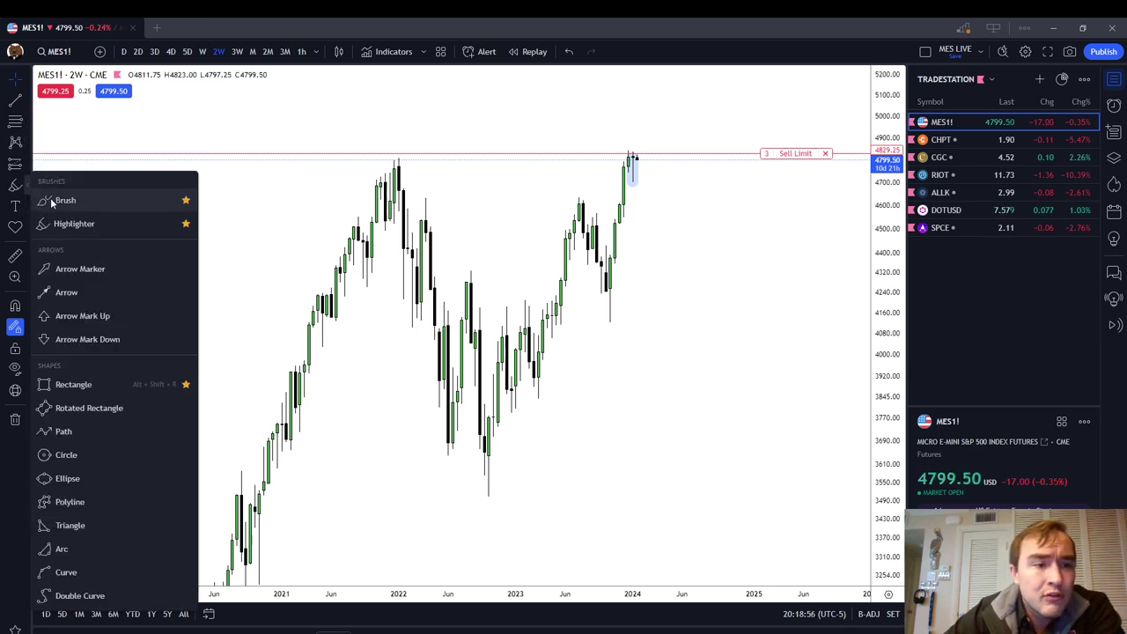
left_click(74, 382)
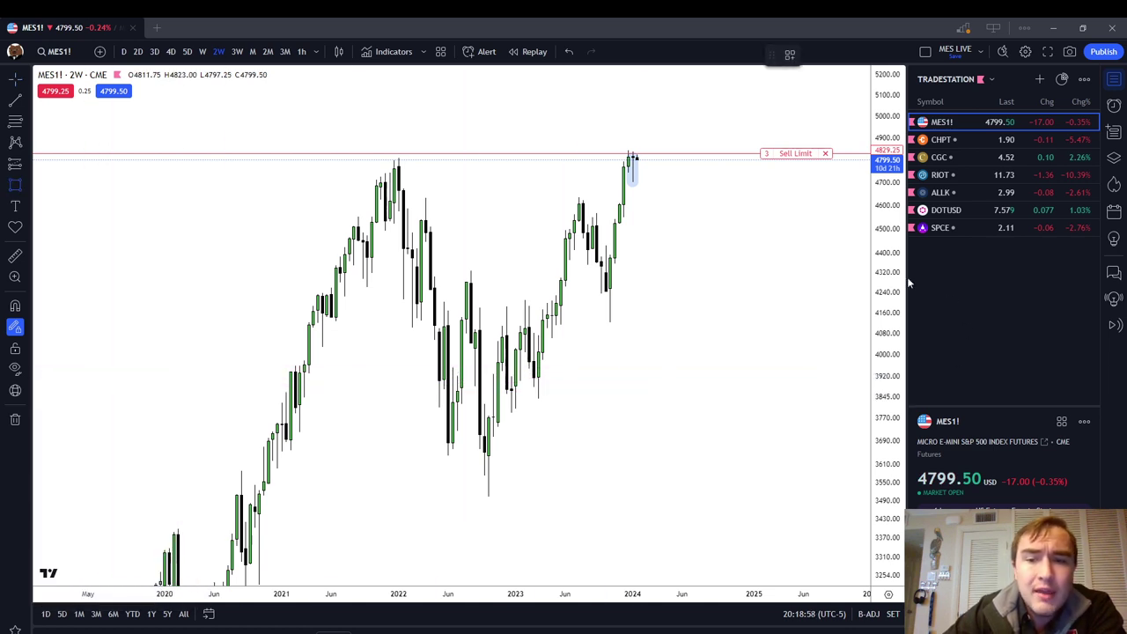
left_click_drag(887, 284, 887, 390)
scroll(393, 390, "down", 3)
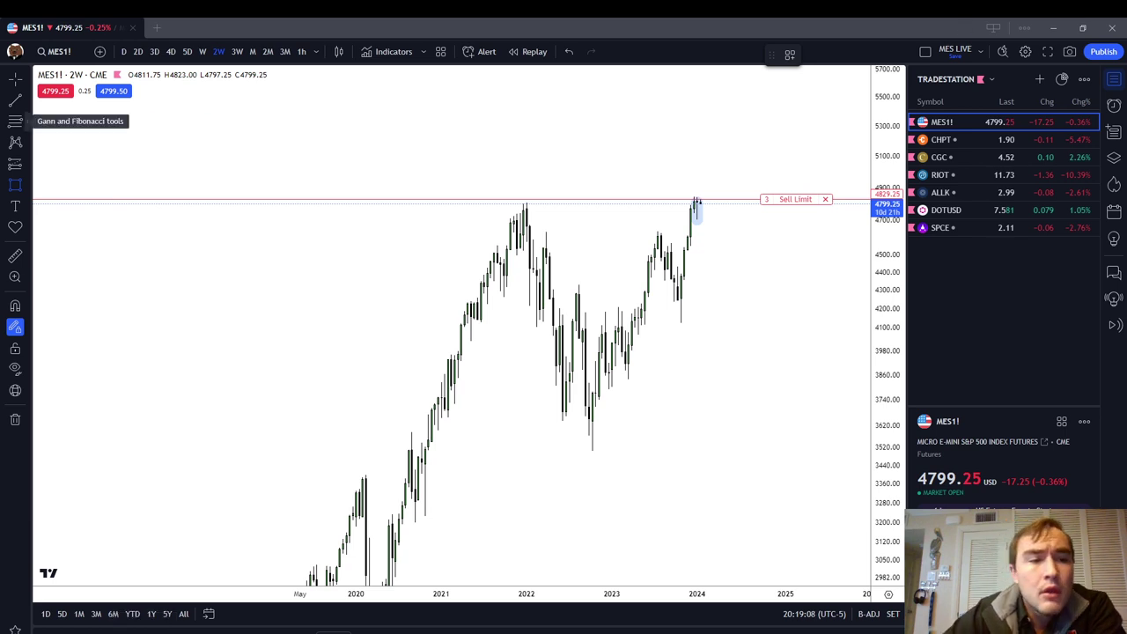
left_click_drag(90, 252, 802, 260)
key("Delete")
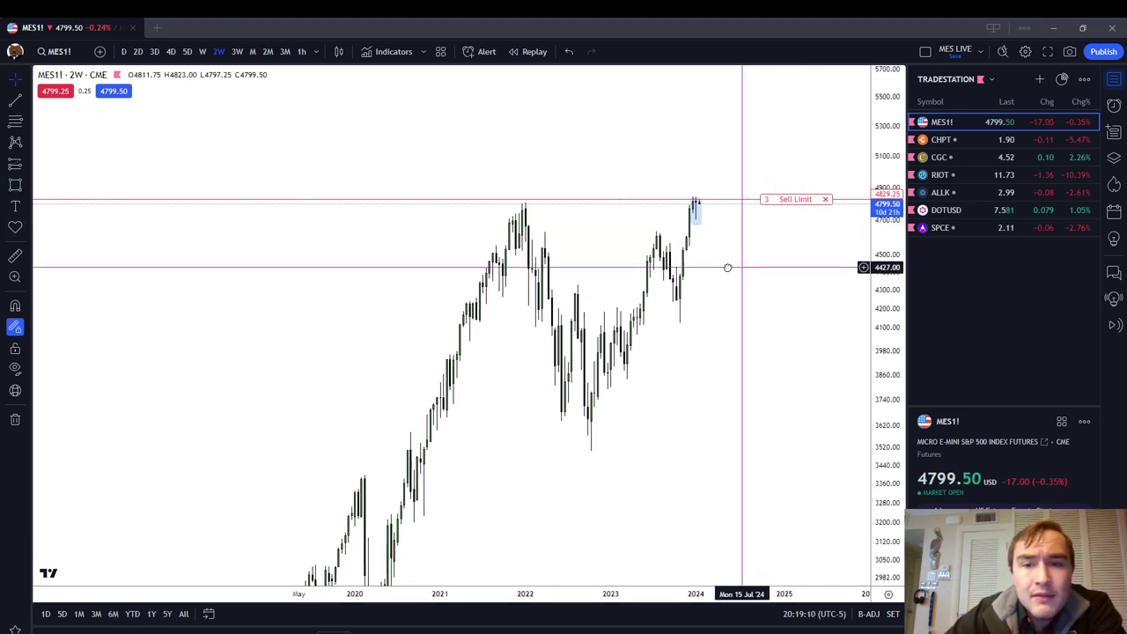
left_click_drag(727, 267, 662, 271)
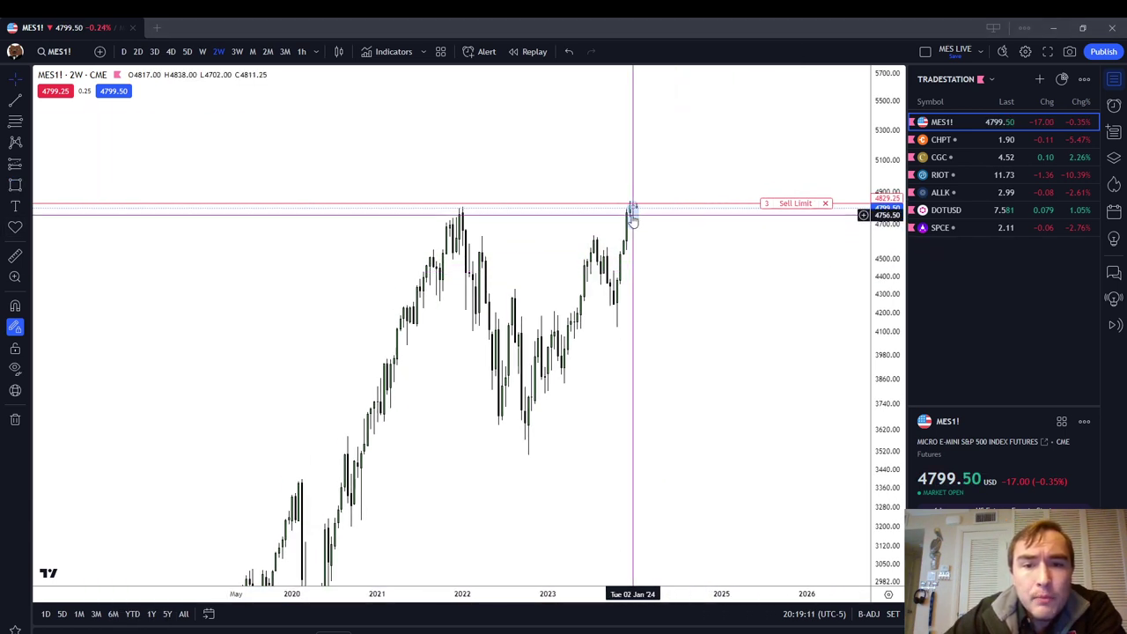
left_click(15, 184)
left_click_drag(447, 210, 629, 450)
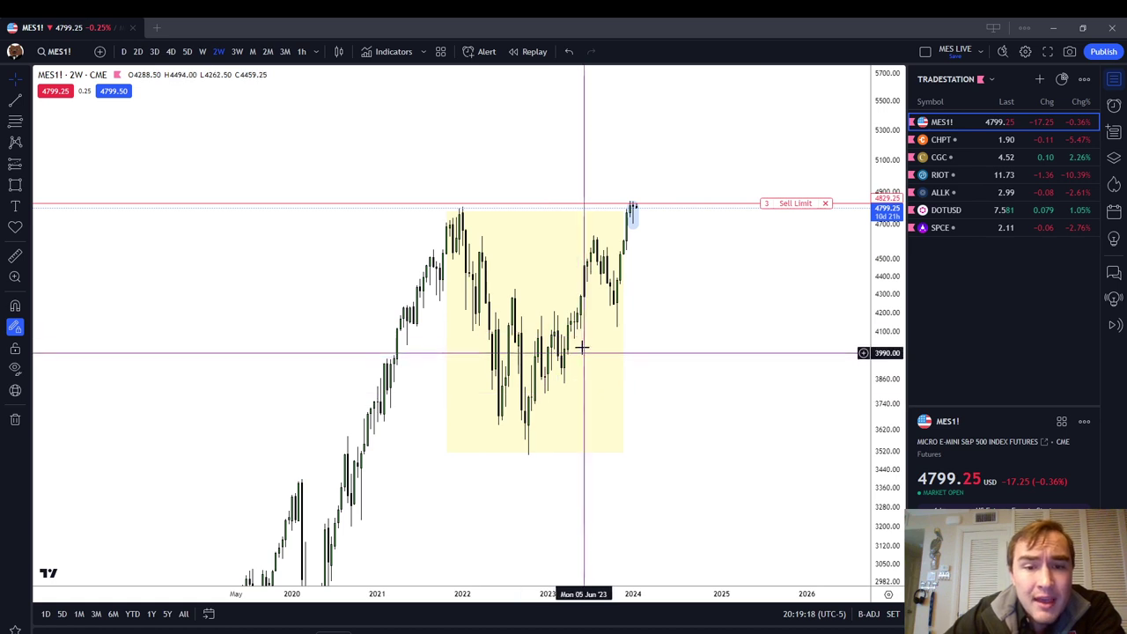
scroll(583, 338, "up", 1)
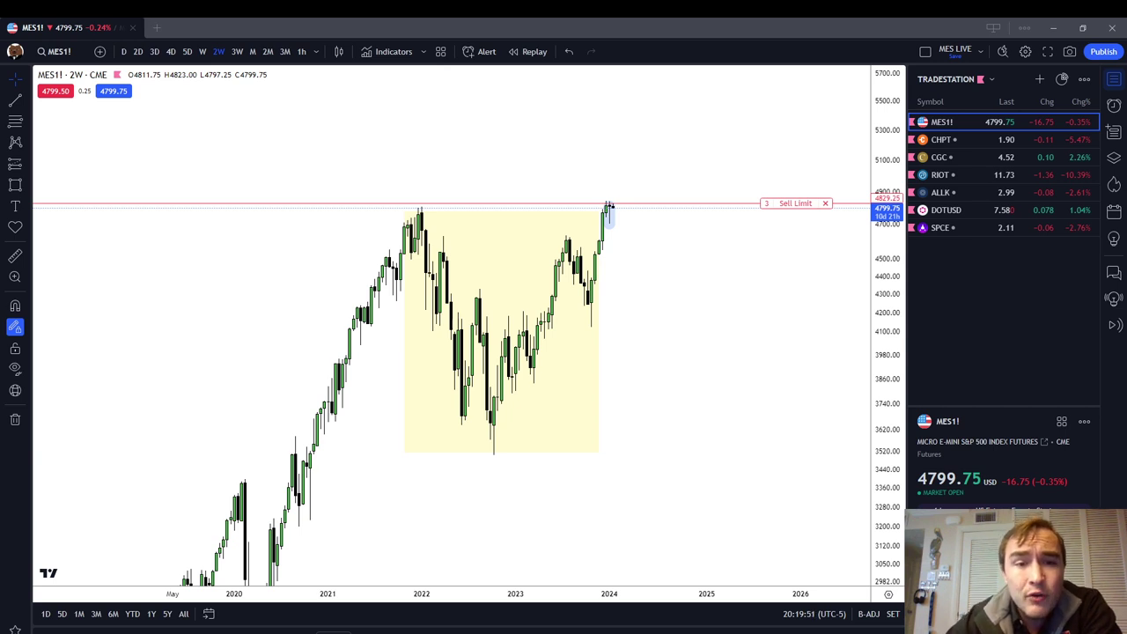
right_click(109, 251)
left_click(502, 155)
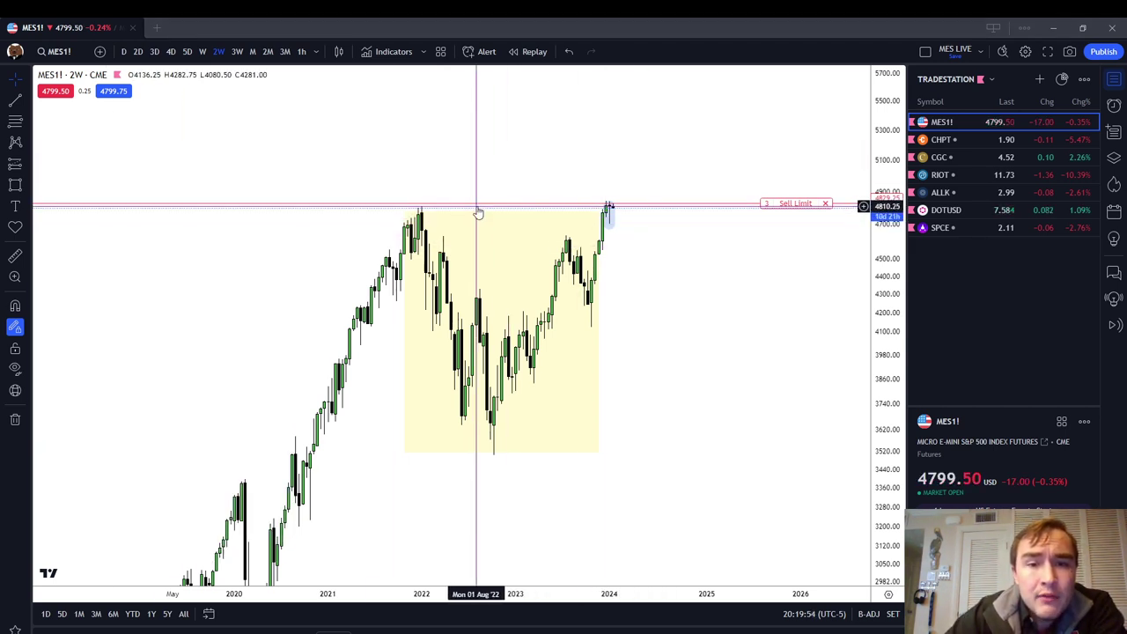
scroll(491, 214, "up", 5)
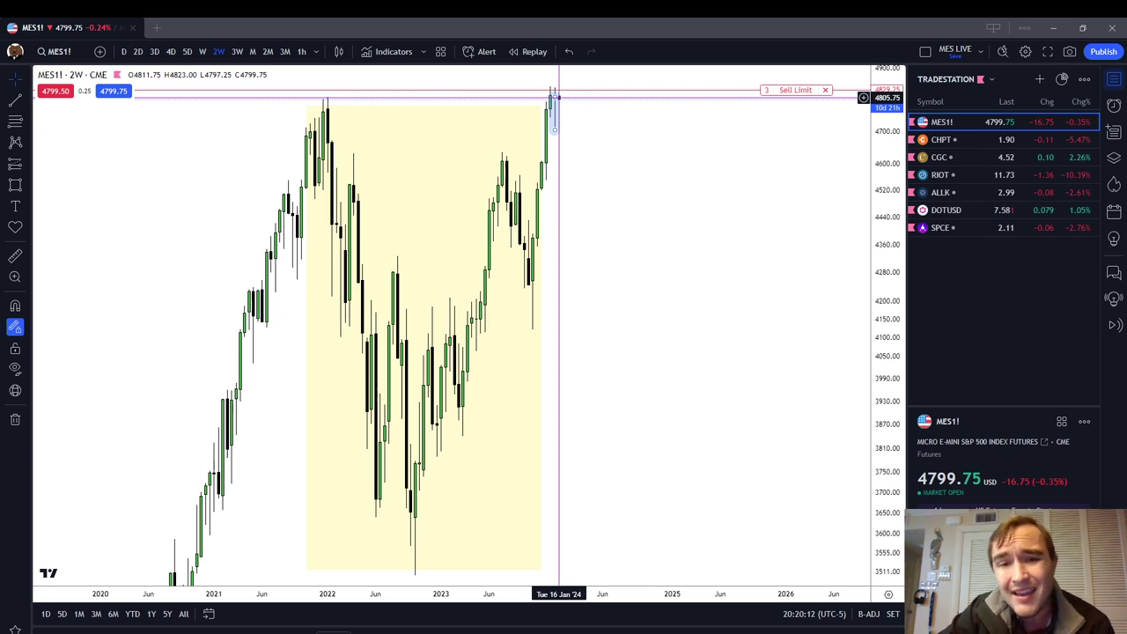
left_click(22, 103)
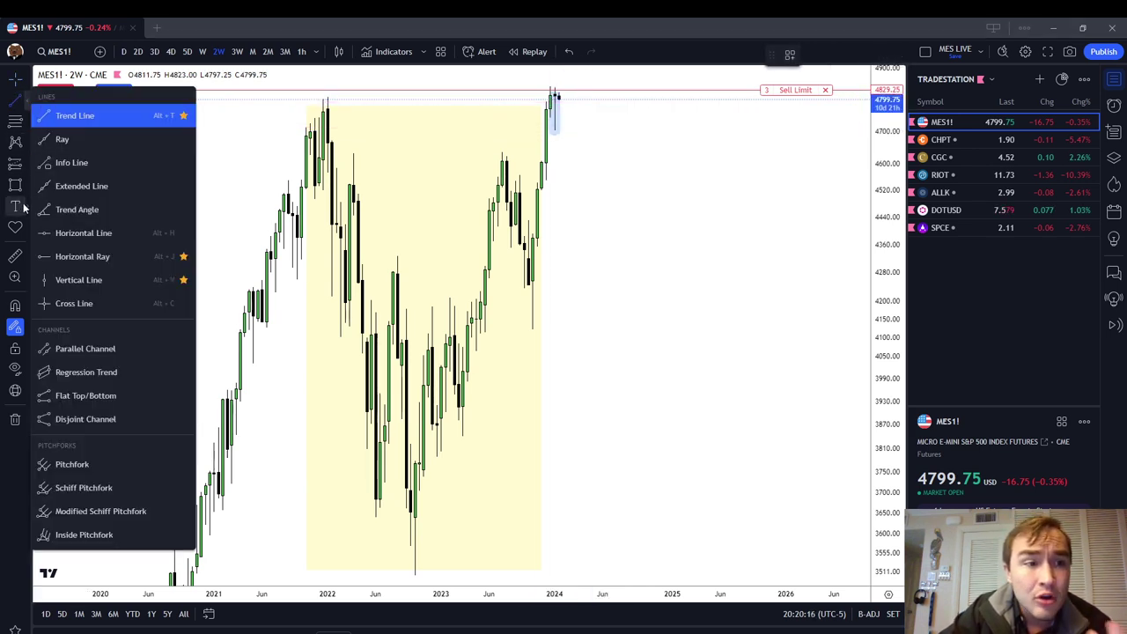
left_click(26, 141)
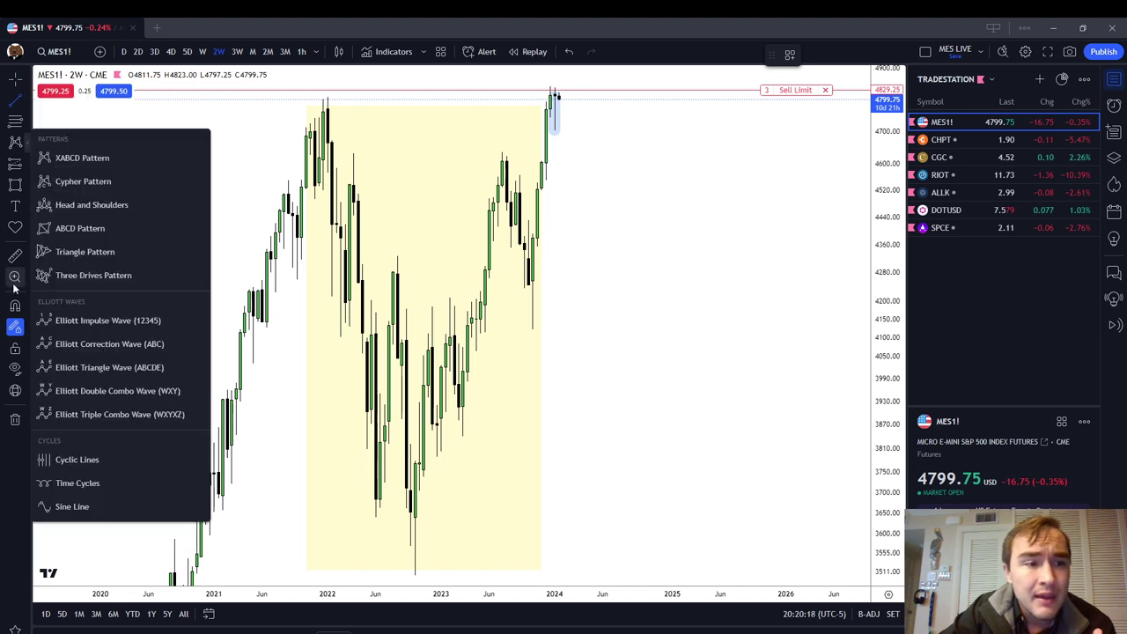
Sketch a curved Brush arrow from the latest 2W candle down past the highlighted wick, to just below 4700.
left_click(23, 209)
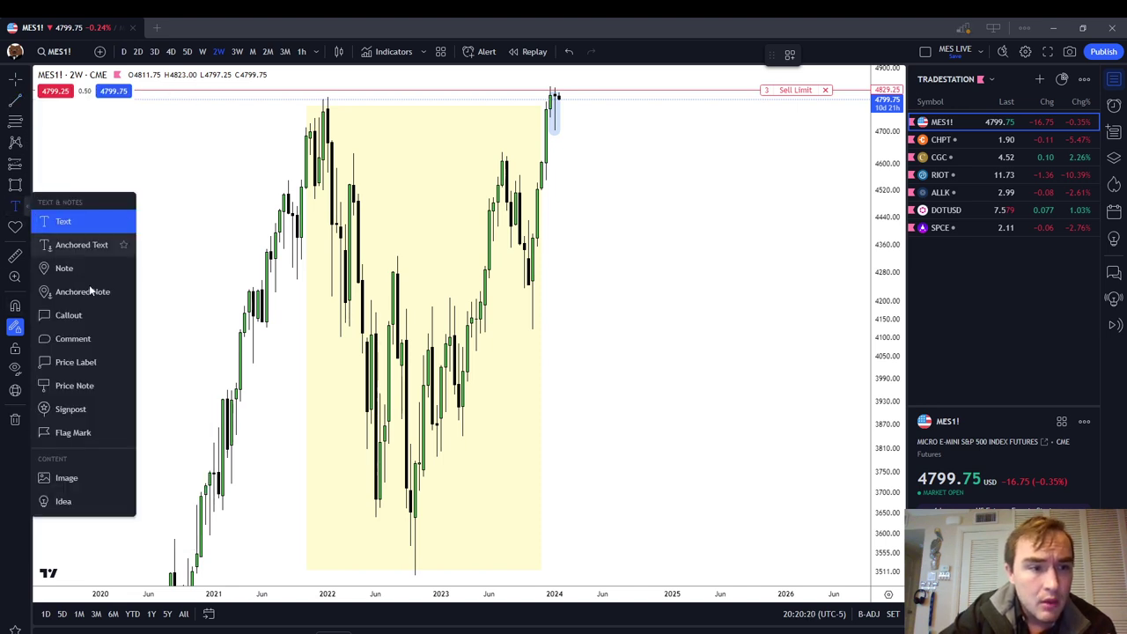
left_click(21, 185)
left_click(63, 198)
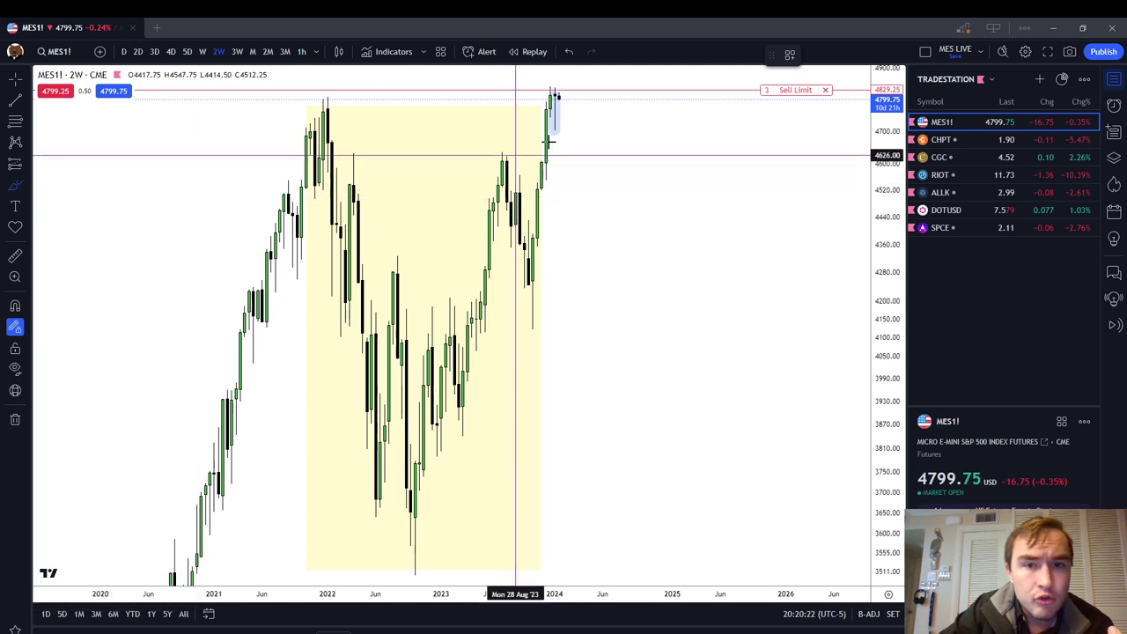
left_click_drag(554, 93, 585, 133)
key("Escape")
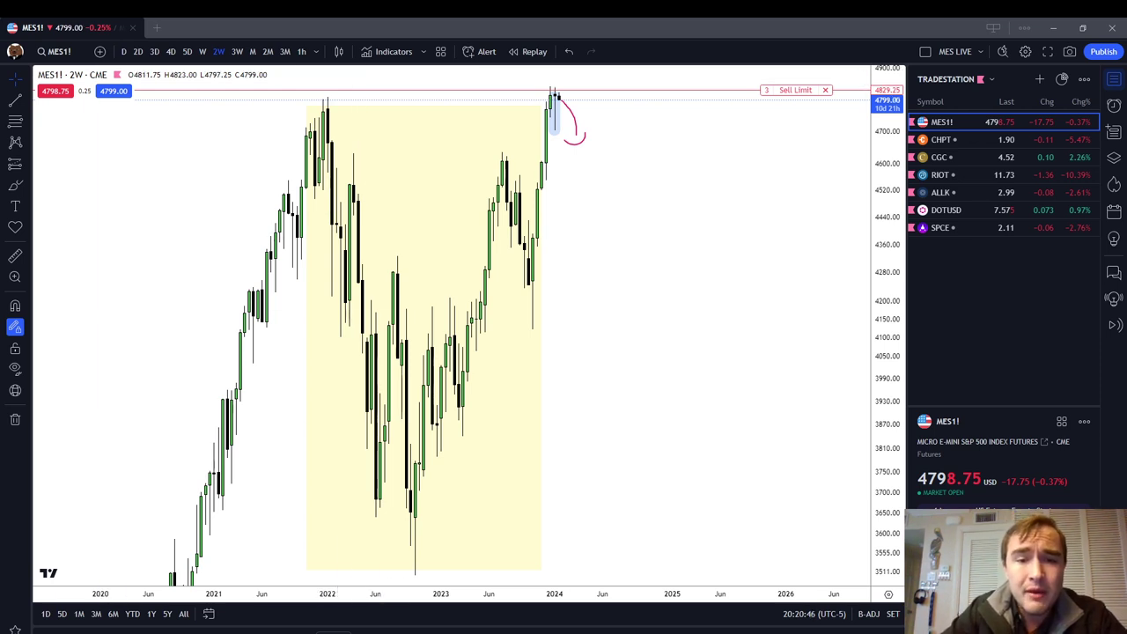
Remove all drawings from the 2W chart.
right_click(812, 320)
left_click(719, 282)
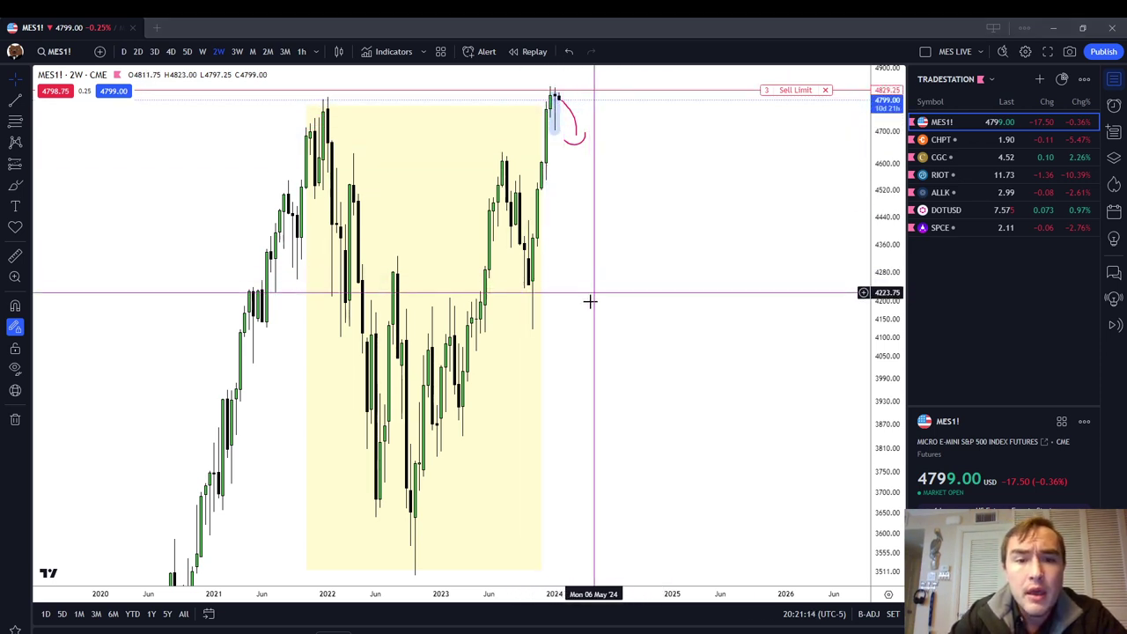
right_click(597, 329)
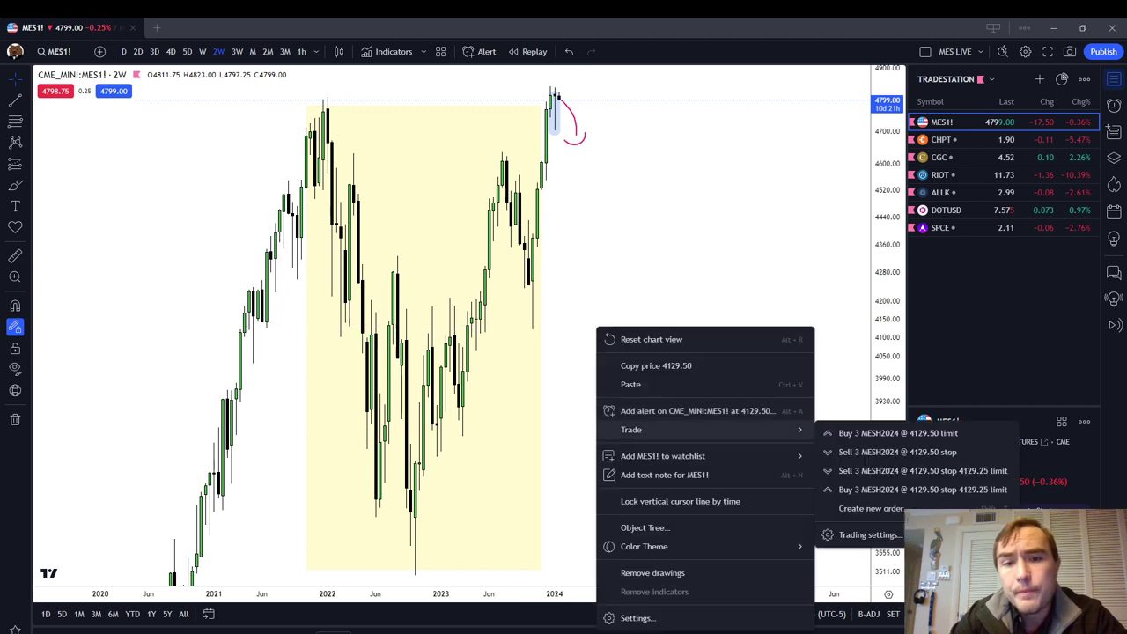
left_click(652, 574)
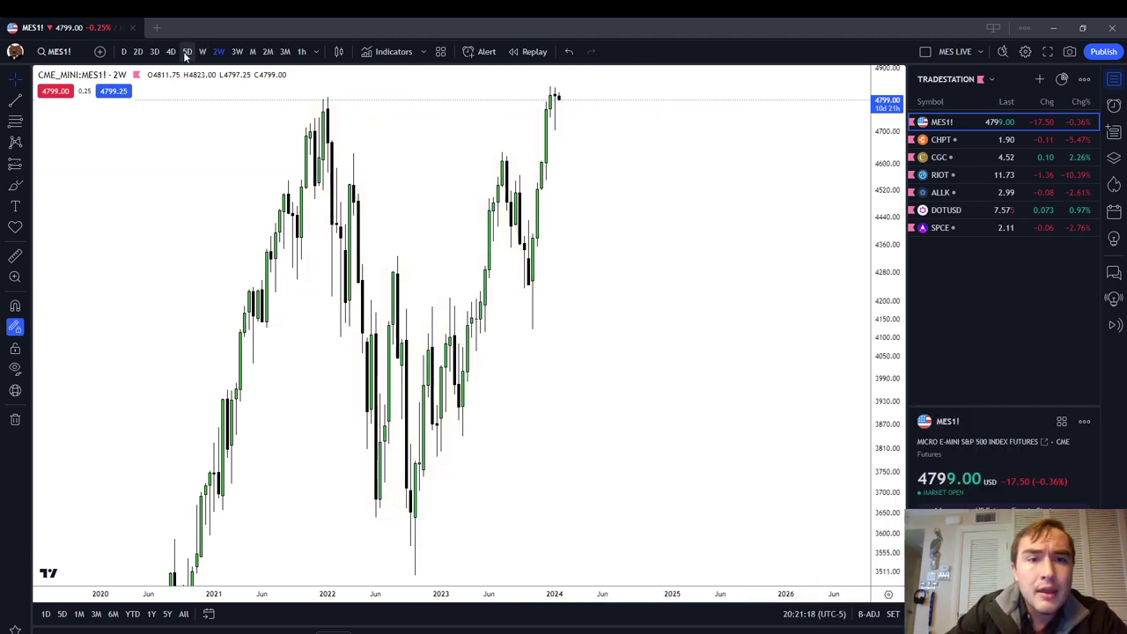
Switch the chart to the 1D interval and frame the candles from July 2023 to January 2024.
left_click(124, 51)
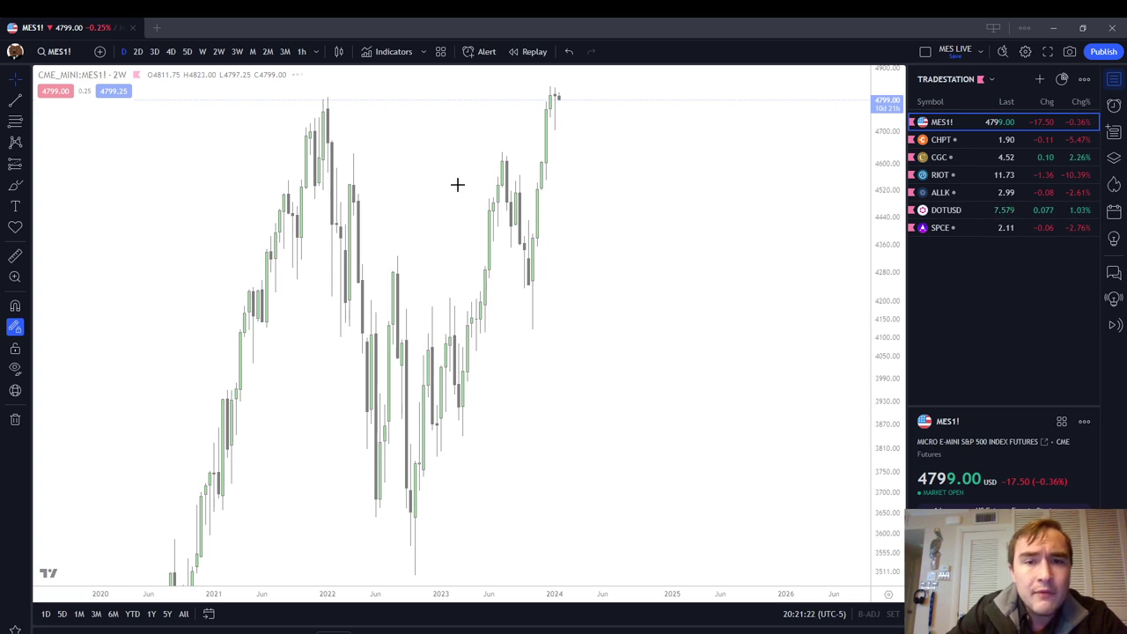
left_click_drag(641, 266, 628, 411)
scroll(628, 410, "down", 4)
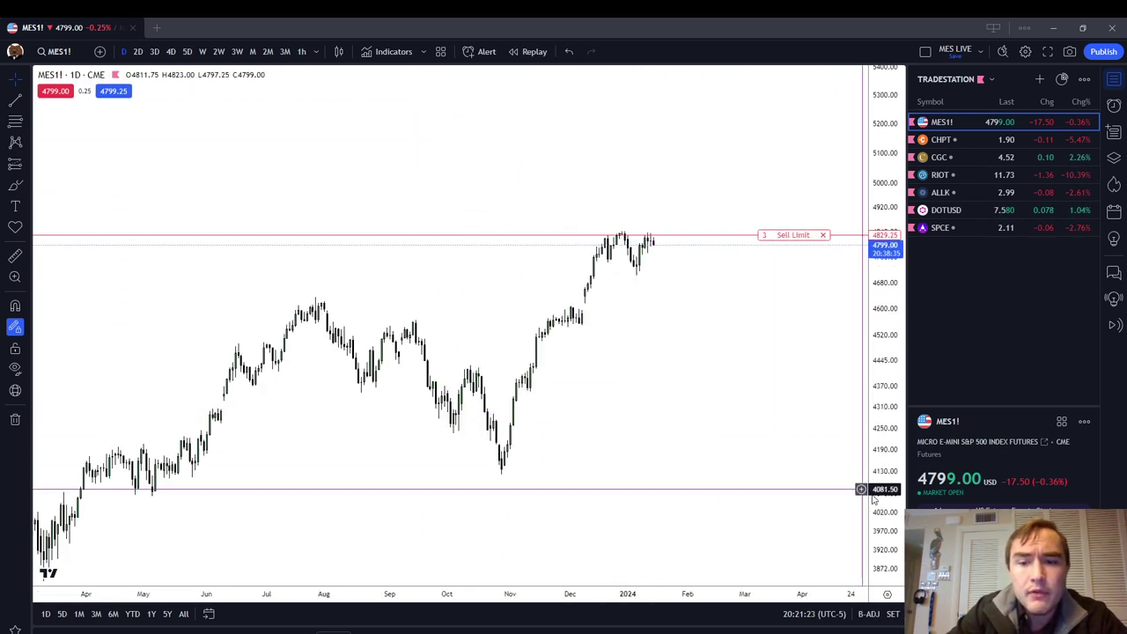
left_click_drag(874, 500, 877, 274)
scroll(778, 358, "up", 3)
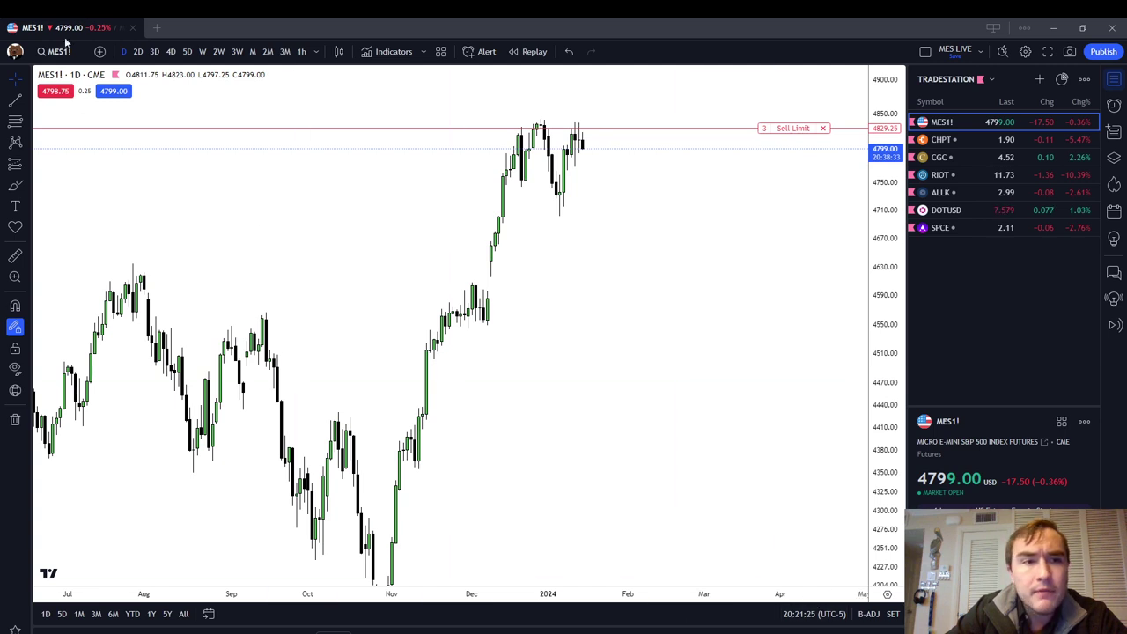
Switch the chart to the 30-minute interval with the regular trading hours session, framing mid-December to mid-January.
left_click(301, 51)
left_click(316, 51)
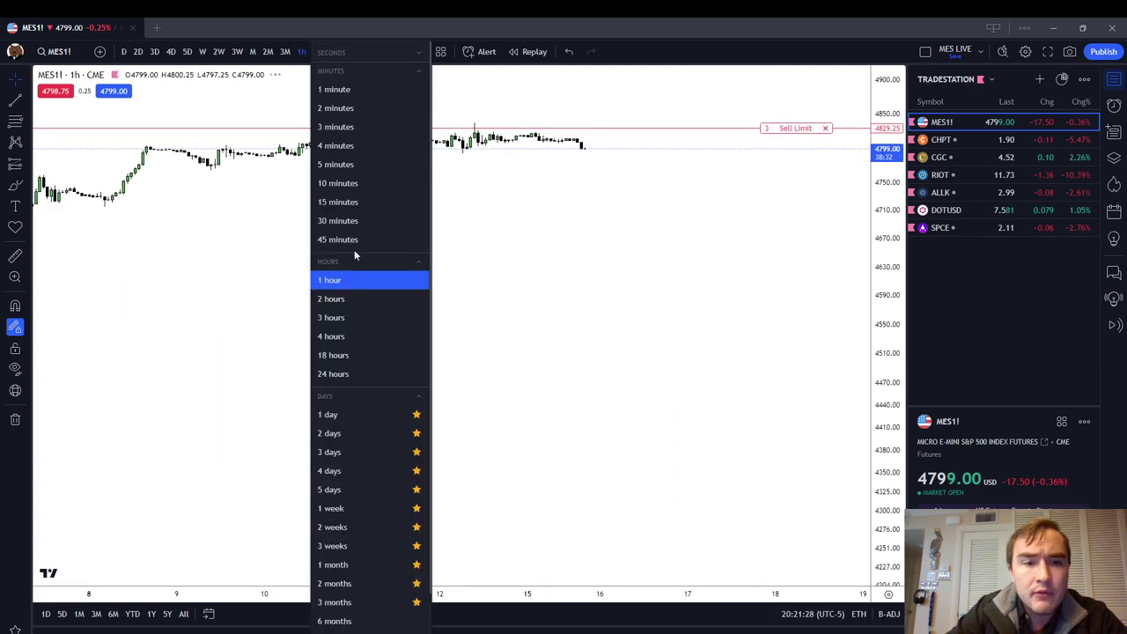
left_click(356, 221)
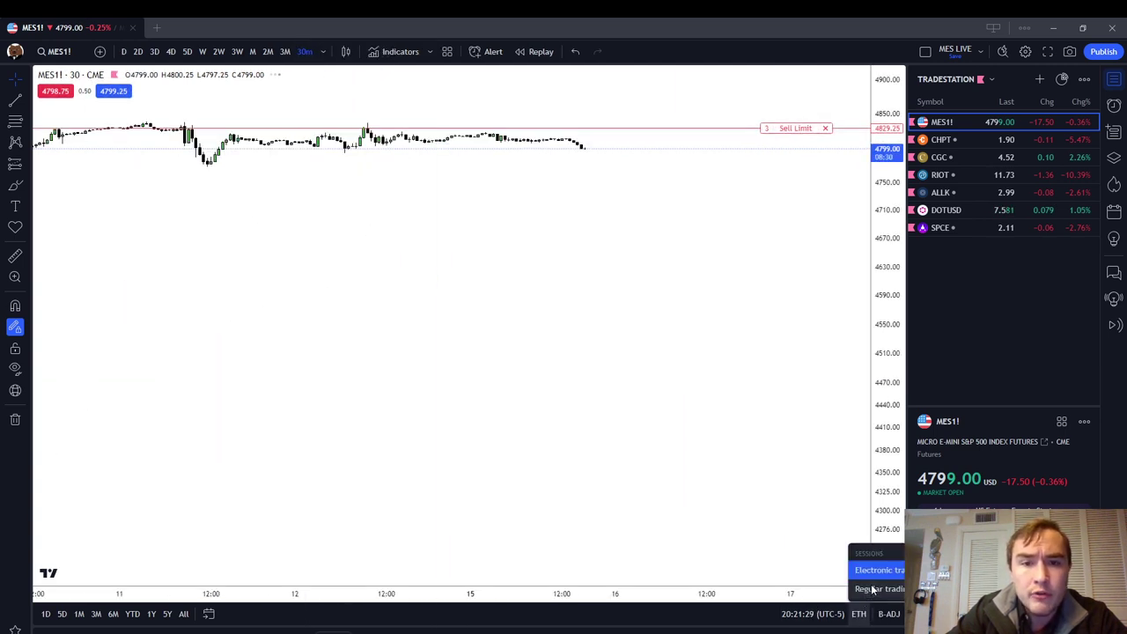
left_click(878, 588)
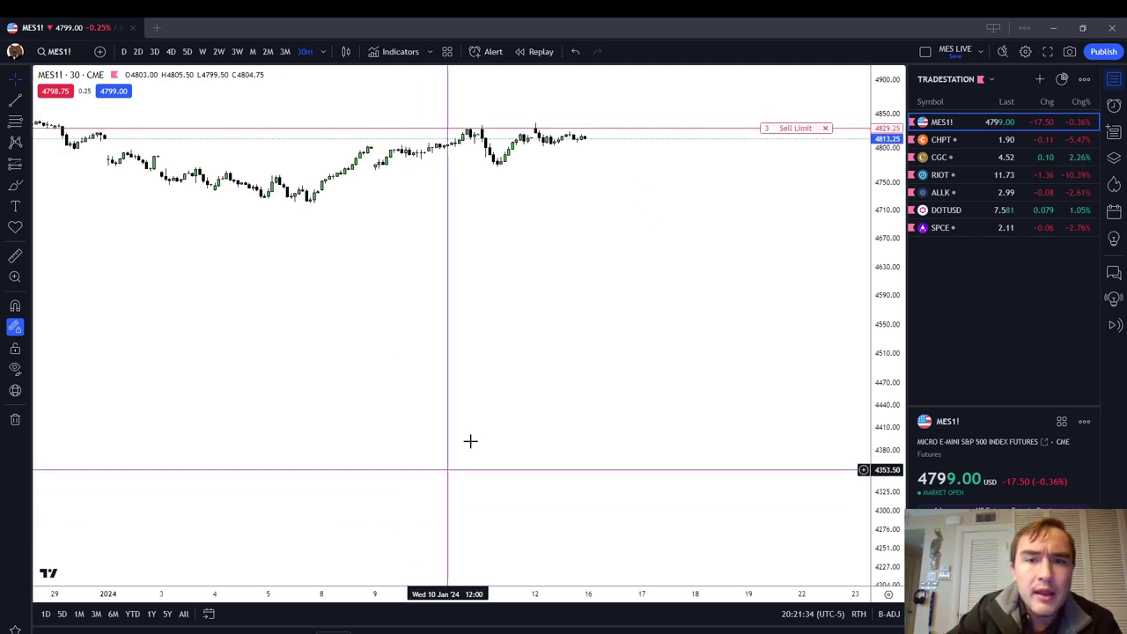
scroll(530, 344, "down", 2)
left_click_drag(563, 353, 575, 456)
left_click_drag(879, 507, 878, 118)
scroll(772, 140, "down", 3)
left_click_drag(768, 152, 732, 398)
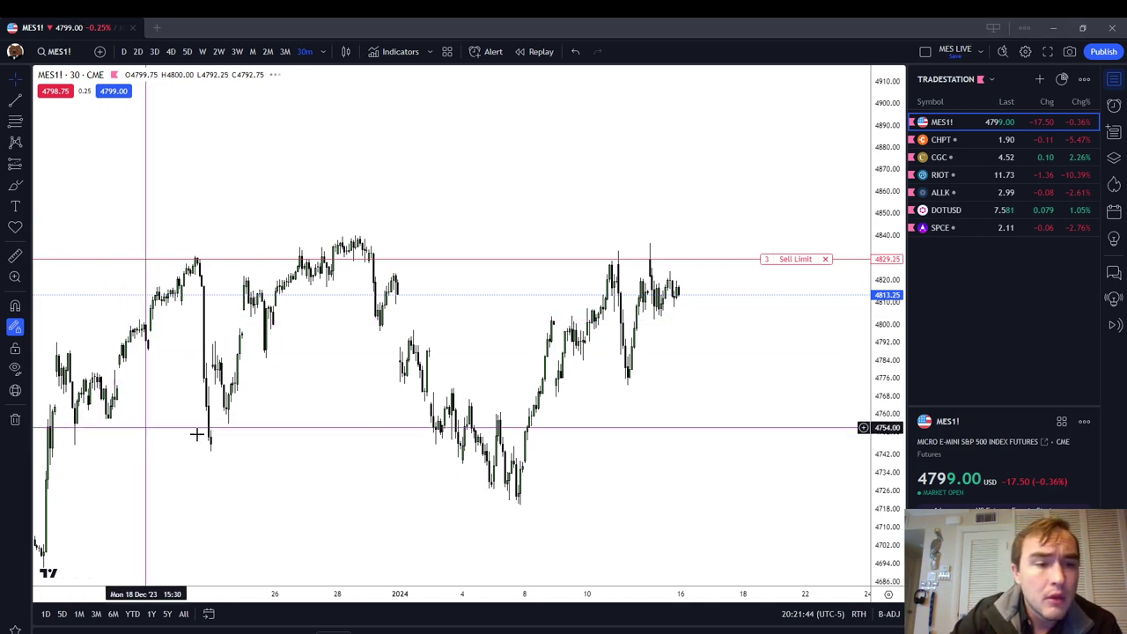
scroll(212, 438, "up", 1)
scroll(586, 513, "up", 1)
left_click_drag(586, 513, 711, 427)
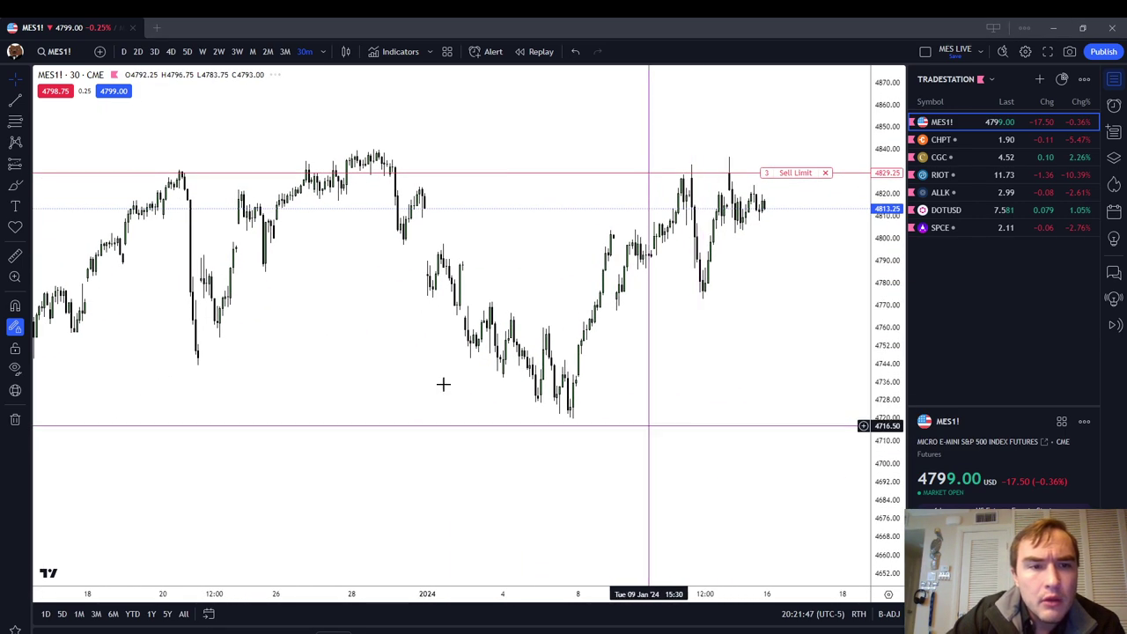
Switch the chart to the 10-minute interval and enlarge the price action from 5 to 12 January 2024.
left_click(324, 53)
left_click(369, 184)
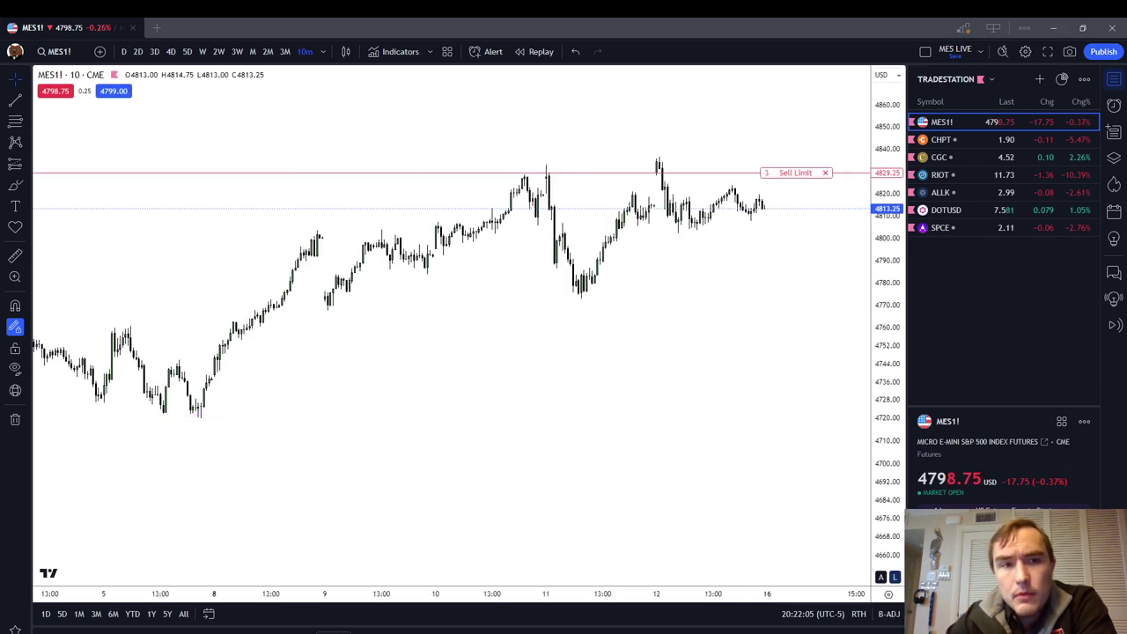
scroll(825, 314, "down", 1)
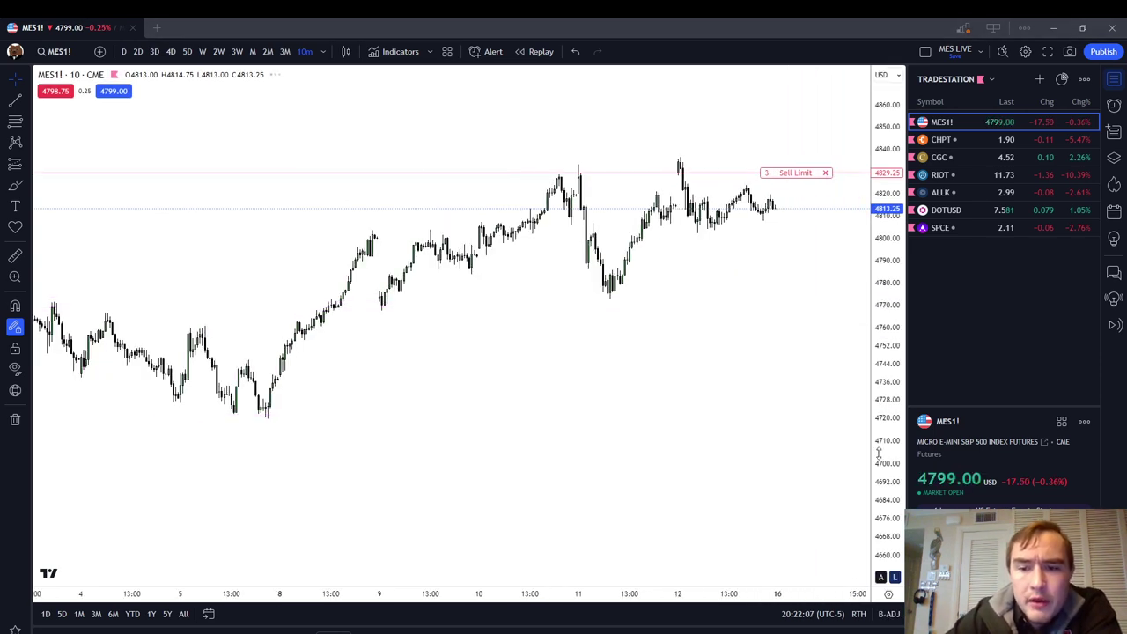
left_click_drag(879, 454, 880, 201)
scroll(722, 196, "up", 2)
left_click_drag(708, 216, 713, 326)
Mark five prominent wicks between 9 and 12 January with short horizontal Brush strokes, and remove all the marks.
left_click(14, 184)
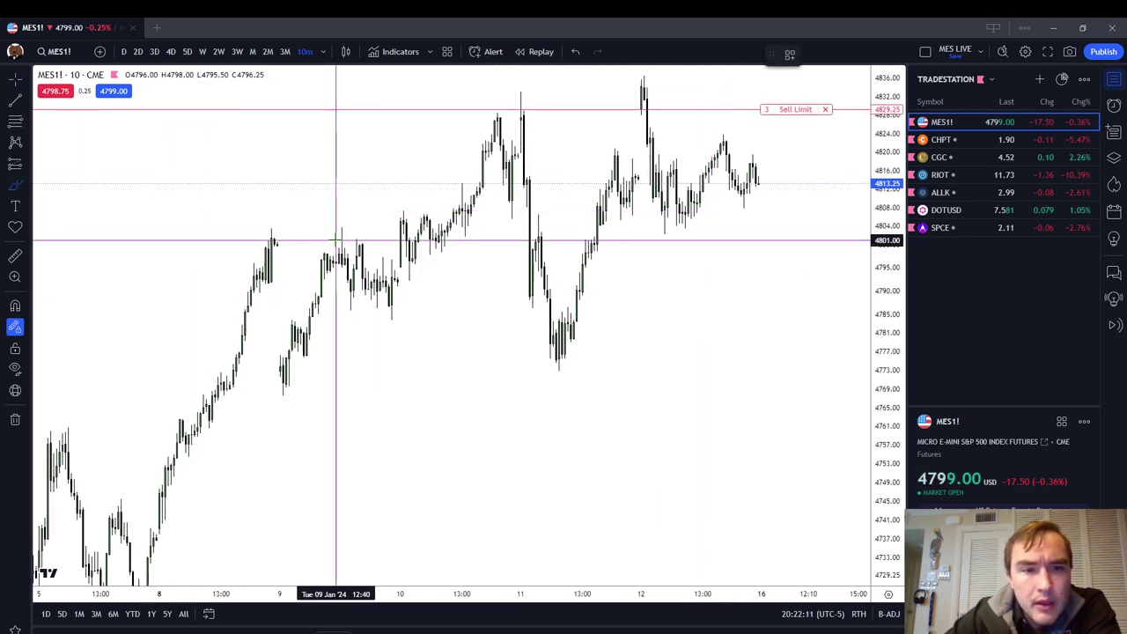
left_click_drag(338, 239, 360, 239)
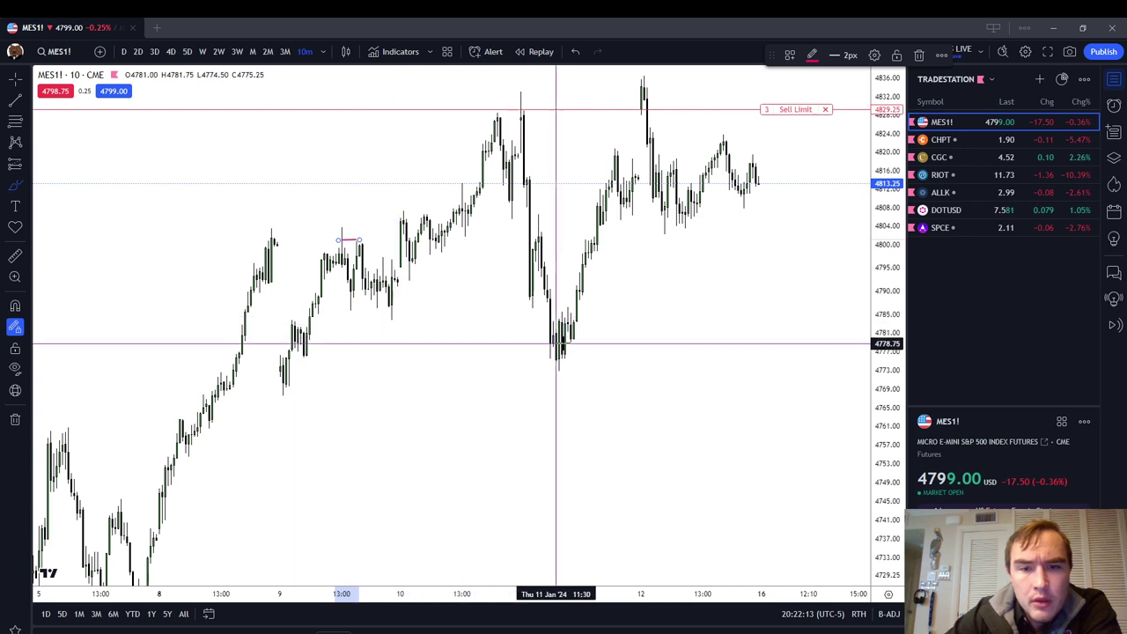
left_click_drag(531, 226, 562, 227)
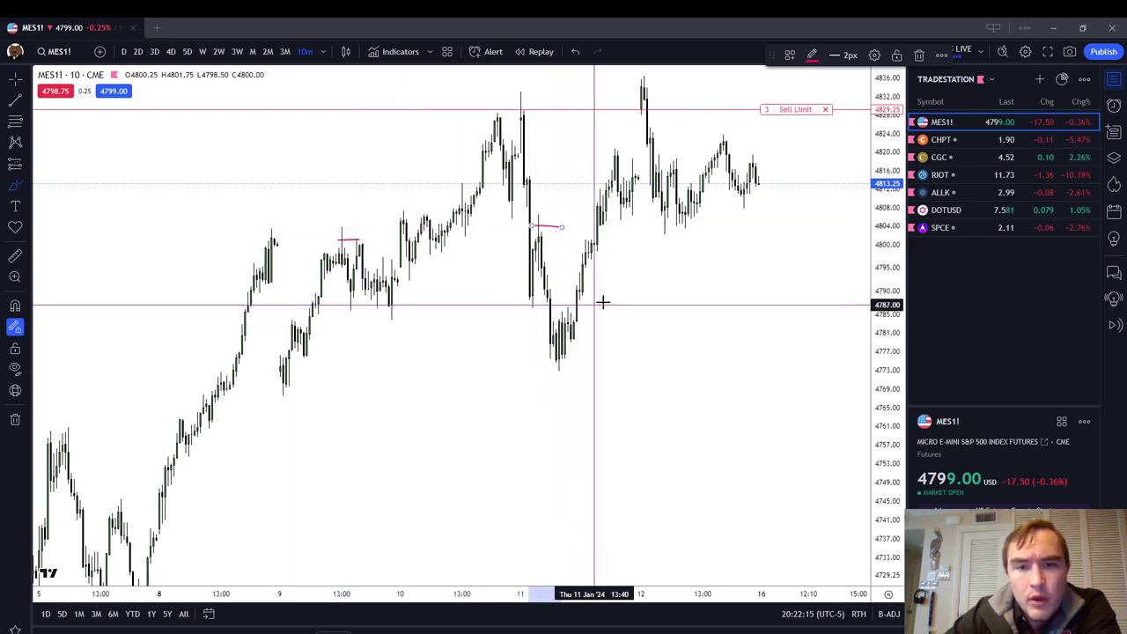
left_click_drag(662, 222, 676, 222)
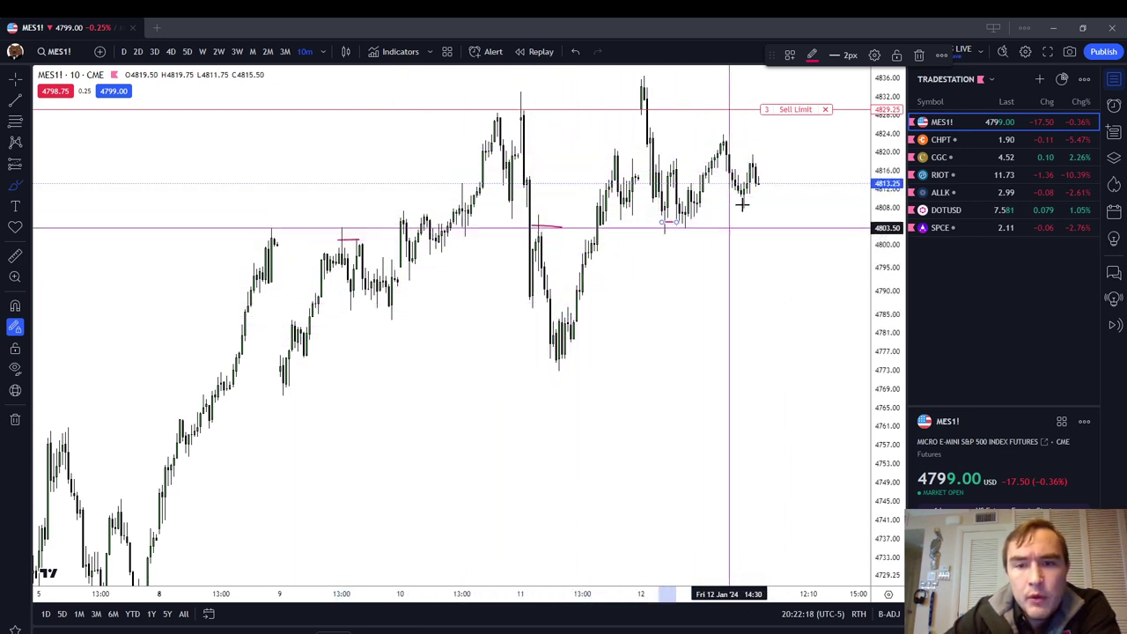
left_click(542, 104)
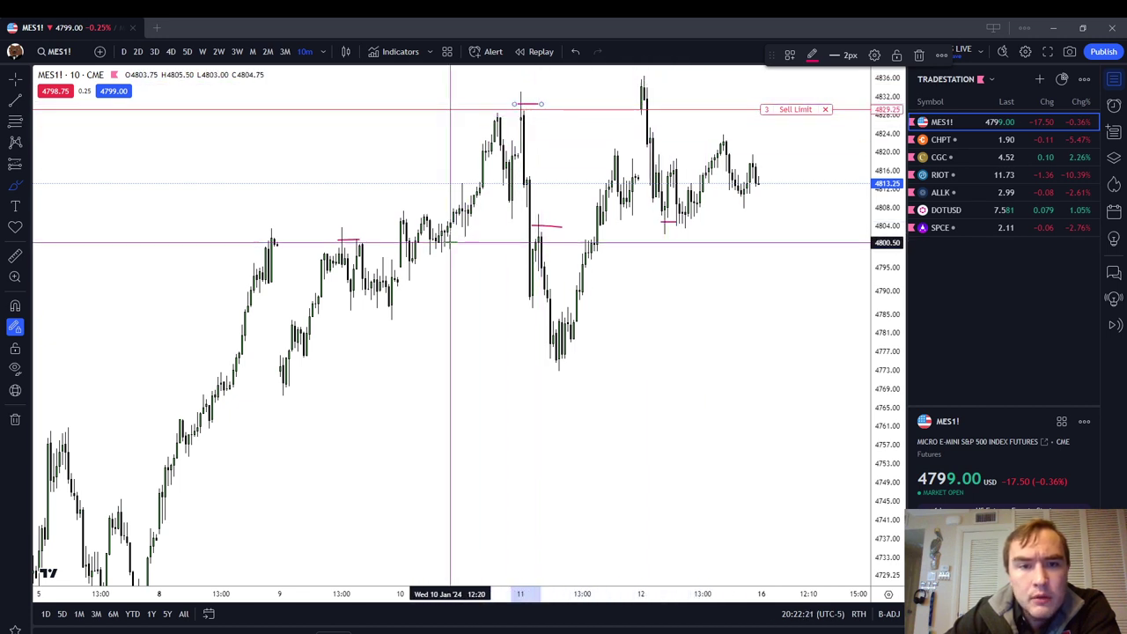
left_click(459, 194)
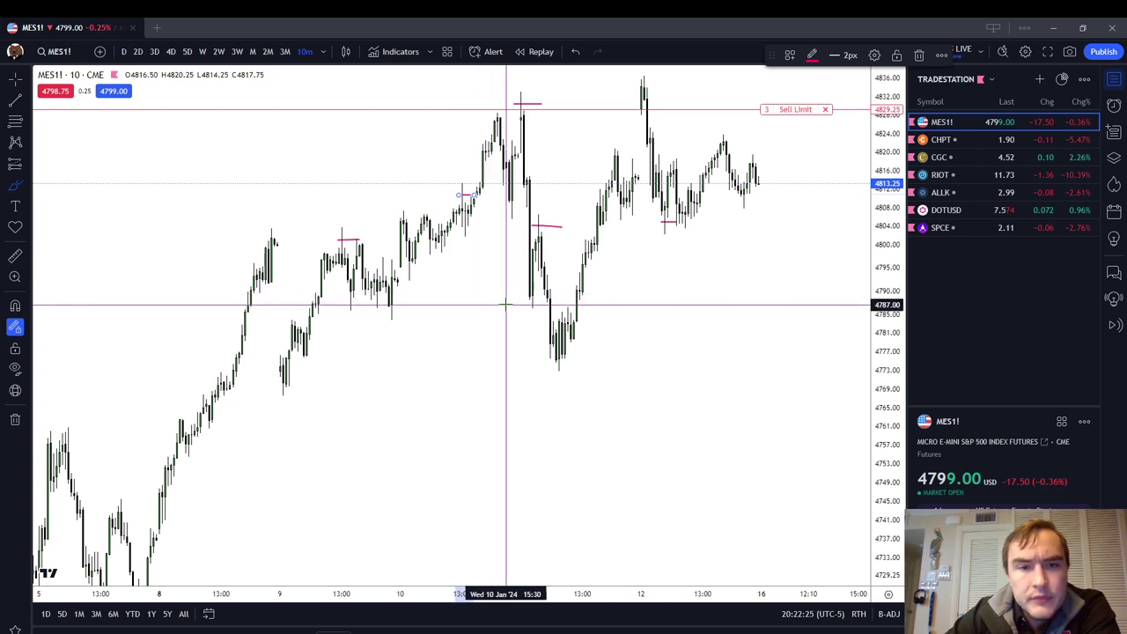
key("Escape")
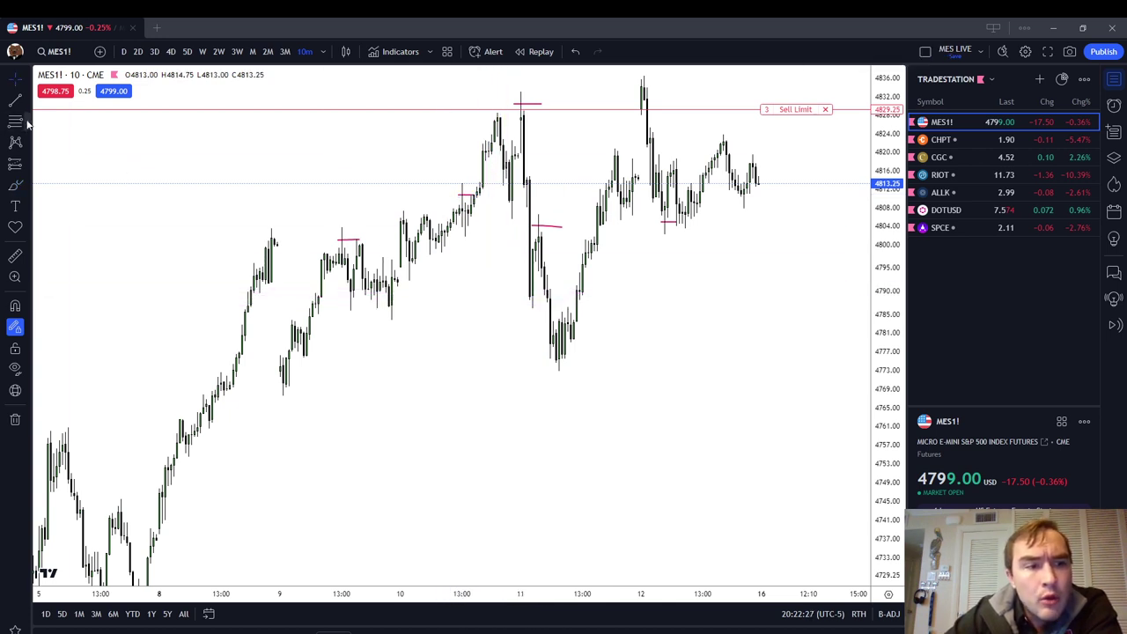
right_click(405, 332)
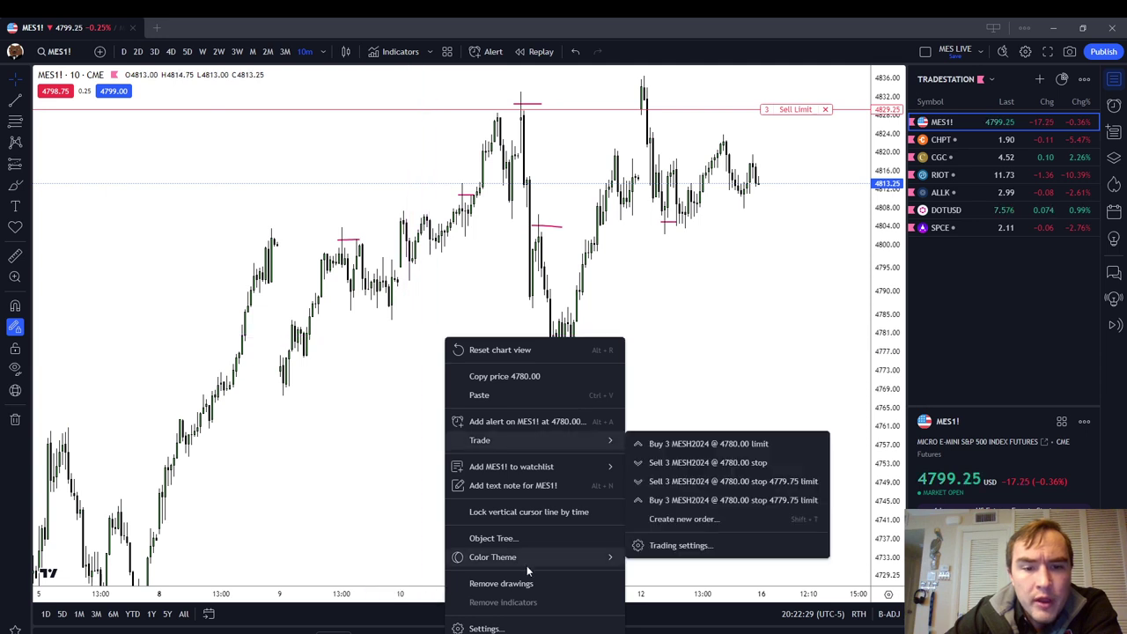
left_click(493, 581)
Draw a magnet-snapped Fib Retracement over the upper wick of the 9 January candle near 13:00, with the 0.5 level at 4801.00.
left_click(15, 121)
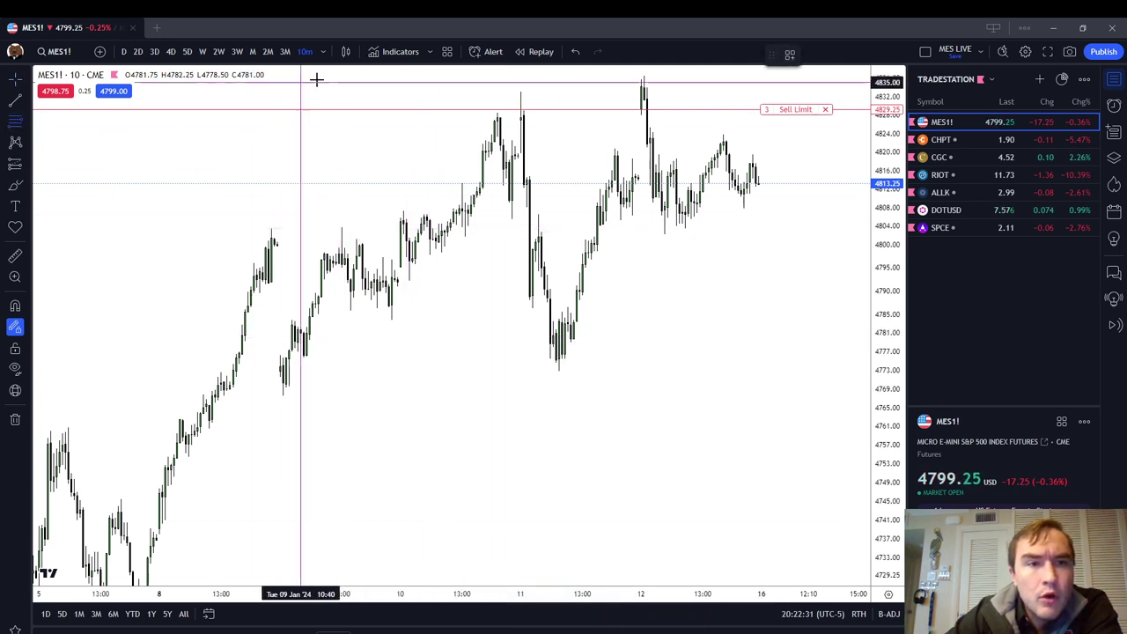
left_click(335, 130)
left_click(12, 367)
left_click(15, 306)
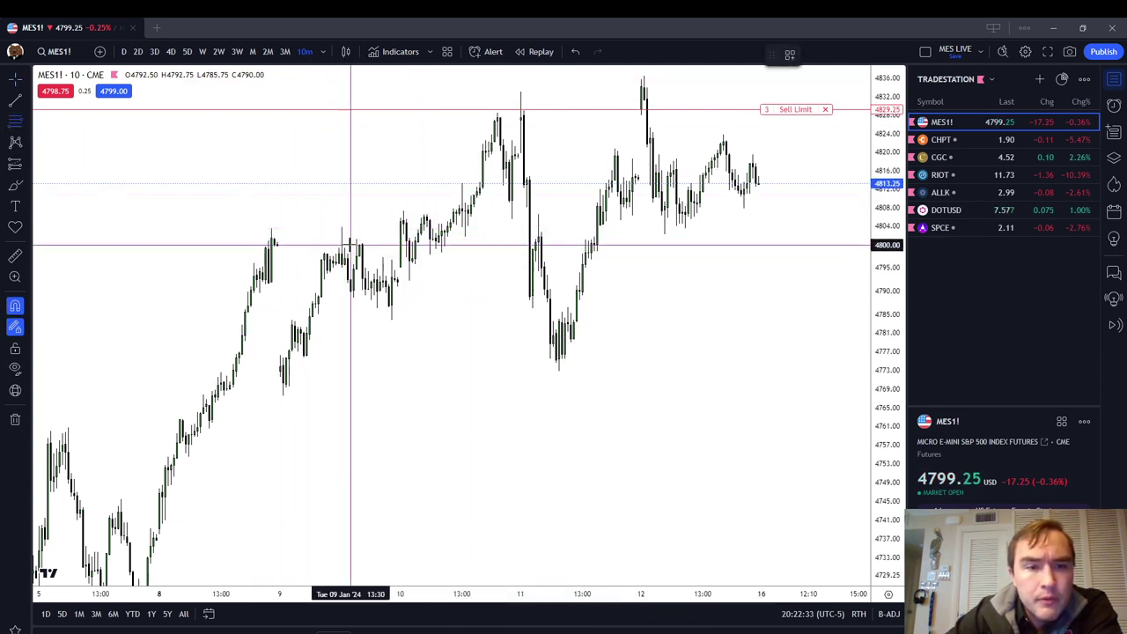
left_click_drag(340, 254, 342, 227)
left_click(449, 331)
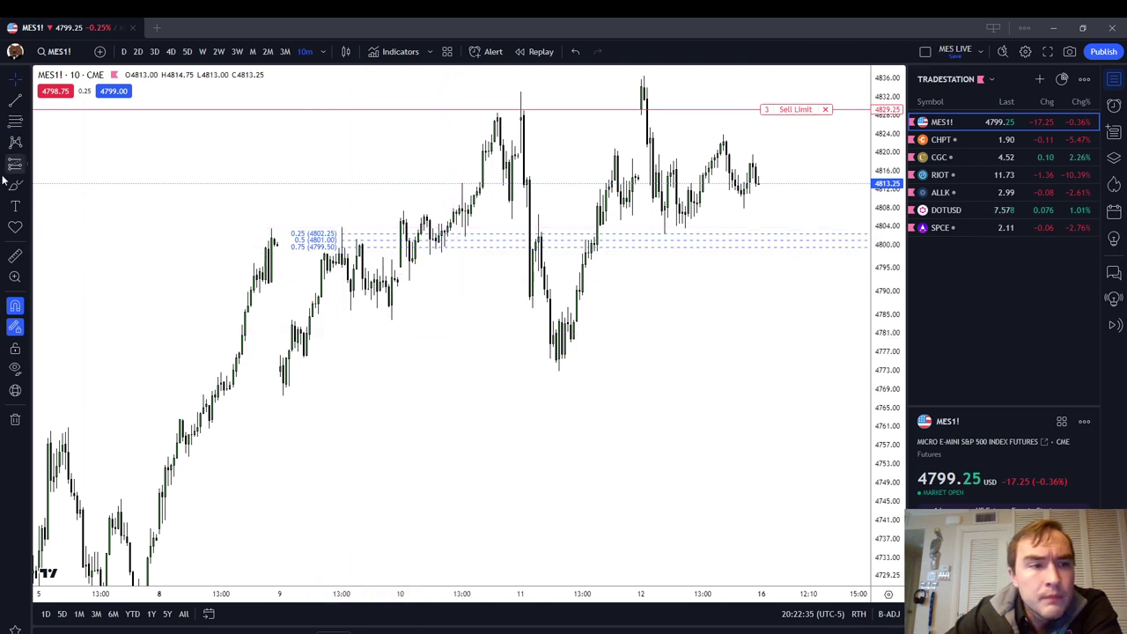
Circle the spot where the following 9 January candles meet the Fib levels with the Brush, and remove all drawings.
left_click(15, 327)
left_click_drag(360, 238, 348, 243)
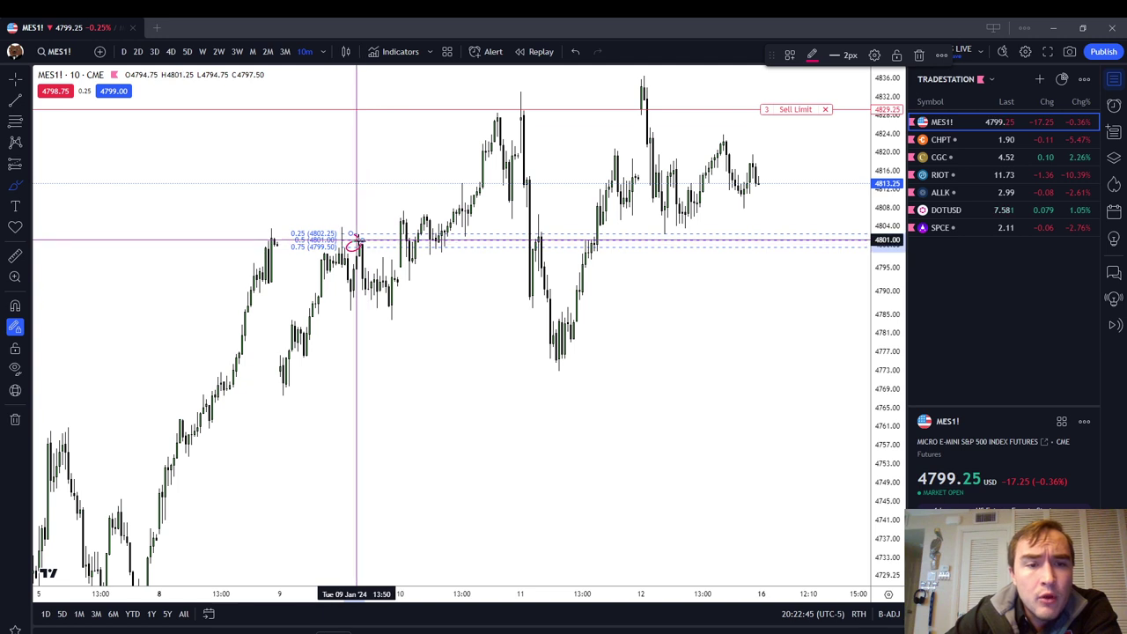
right_click(419, 470)
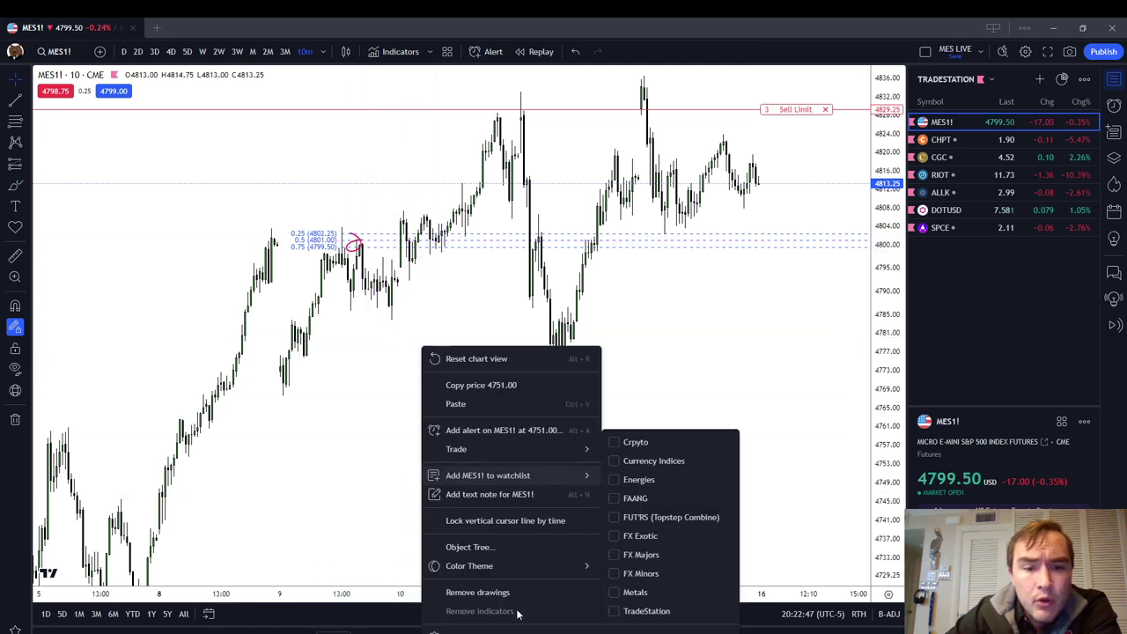
left_click(493, 611)
Draw a Fib Retracement on the upper wick of the 10 January candle near 13:00, adjusted to put the 0.5 level at 4810.50.
left_click(15, 122)
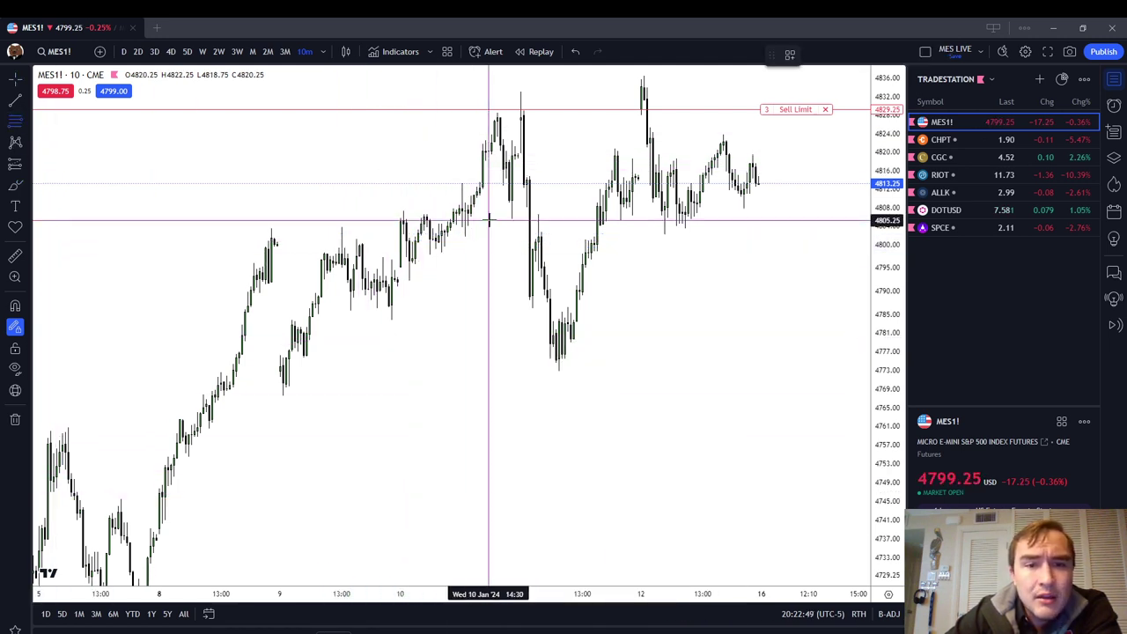
left_click(462, 182)
left_click(483, 159)
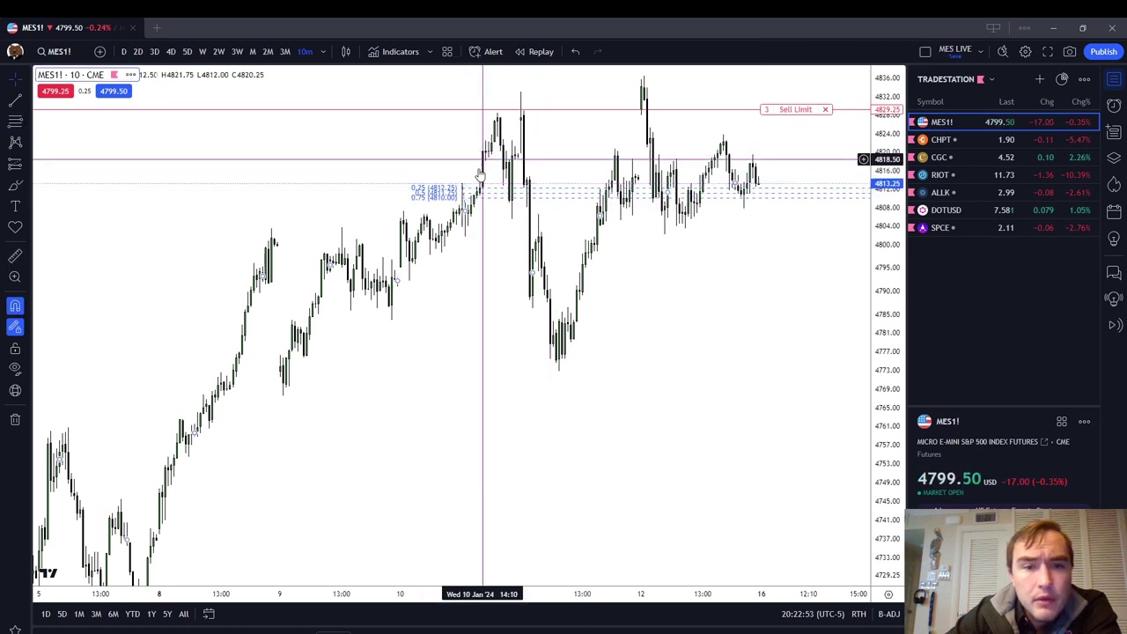
left_click_drag(464, 203, 464, 210)
left_click_drag(501, 254, 454, 371)
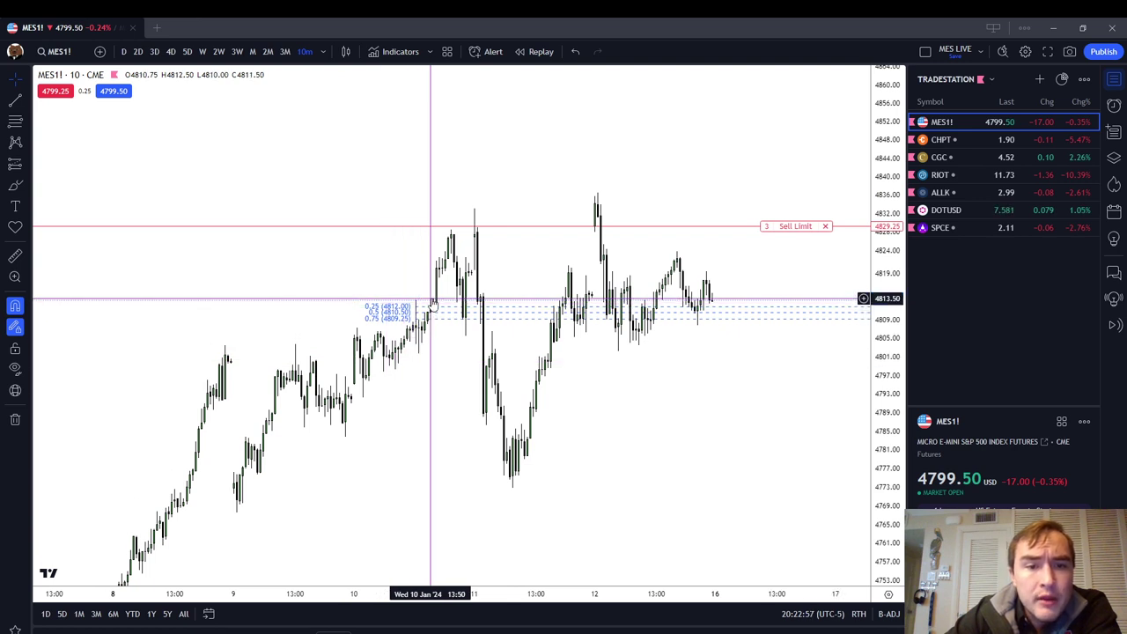
Sketch a Brush arrow rising through the 10 January Fib levels, and delete its two arrowhead strokes.
left_click(15, 185)
mouse_move(417, 343)
left_mouse_down()
mouse_move(438, 289)
mouse_move(447, 300)
left_mouse_up()
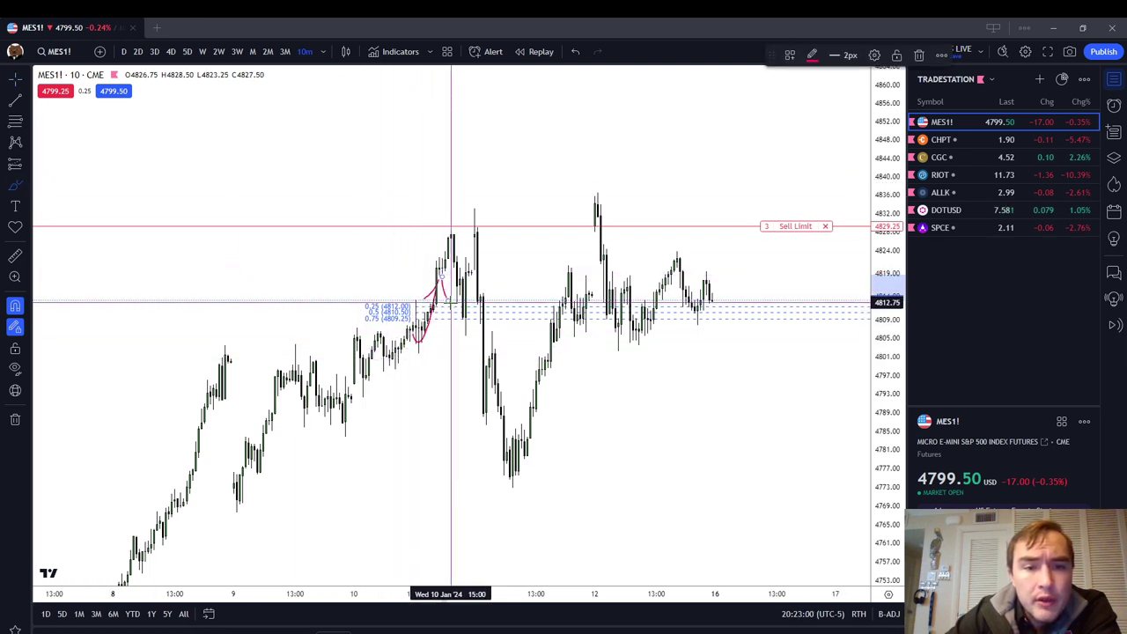
left_click(918, 55)
key("Escape")
left_click(433, 292)
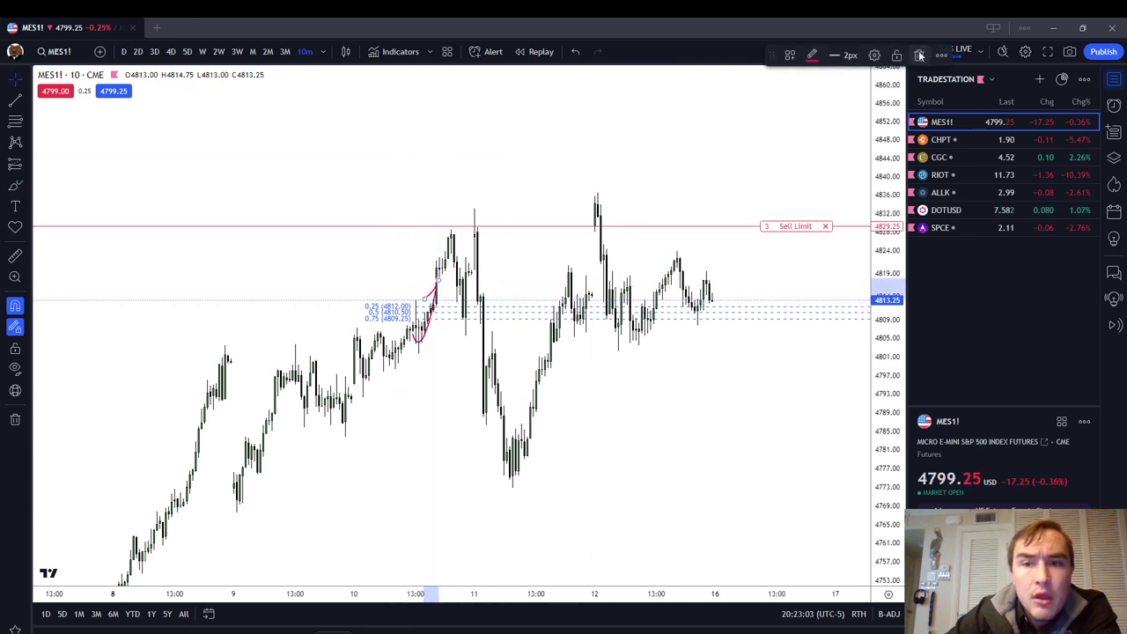
left_click(919, 55)
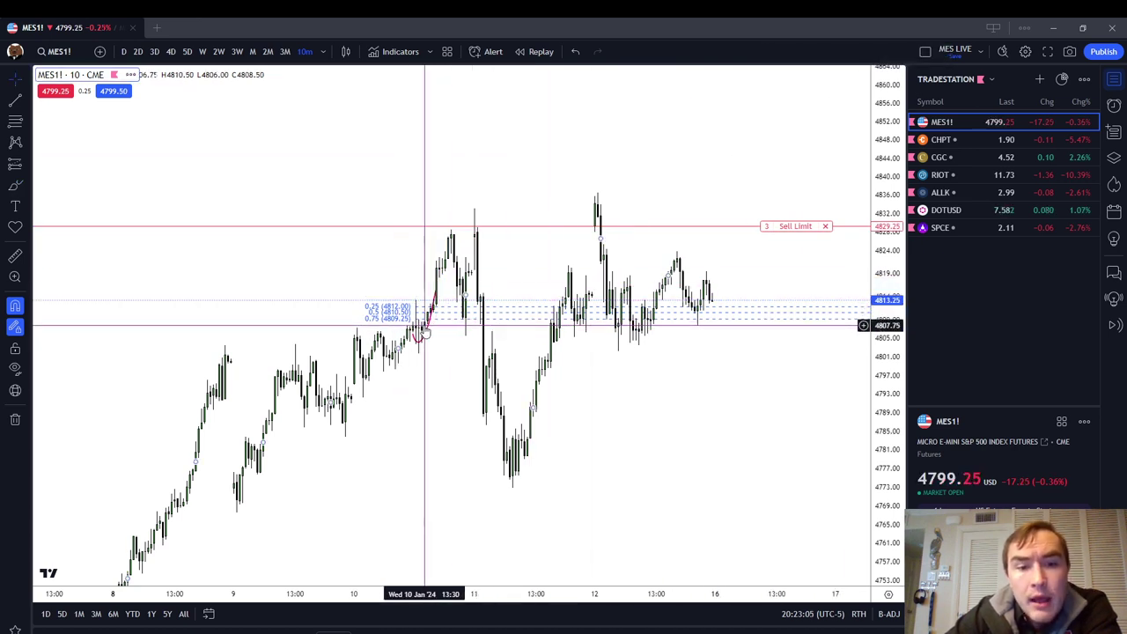
Delete the remaining Brush stroke rising through the 10 January Fib levels.
double_click(425, 326)
left_click(723, 99)
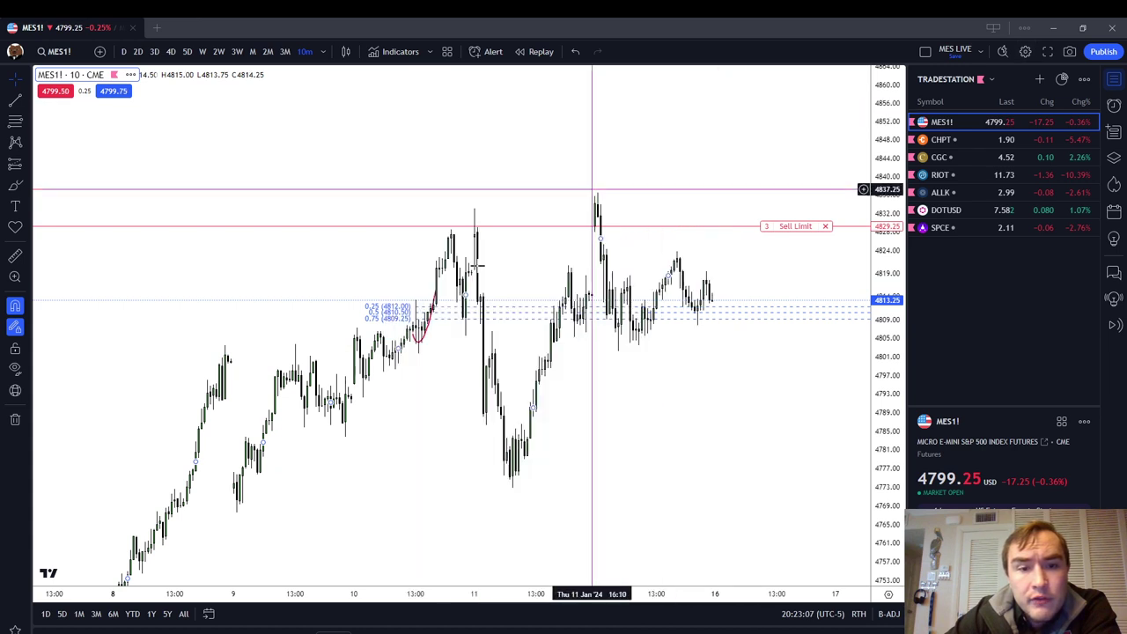
left_click(425, 338)
left_click(918, 56)
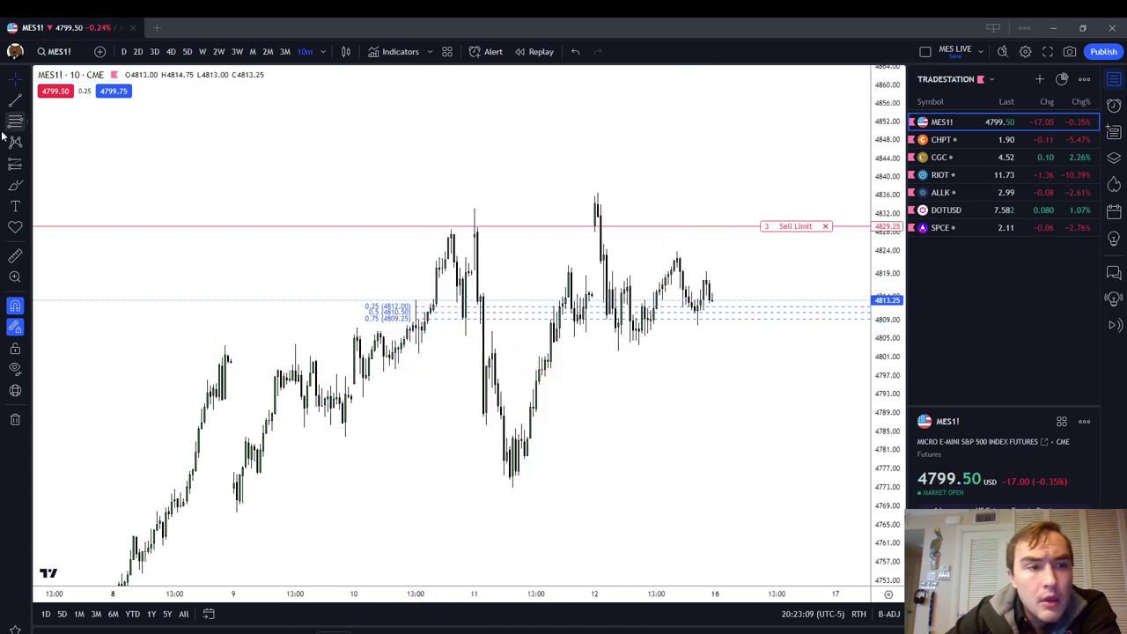
Mark the late 10 January pullback into the Fib levels with a Brush circle and downward arrow, and remove all drawings.
left_click(14, 185)
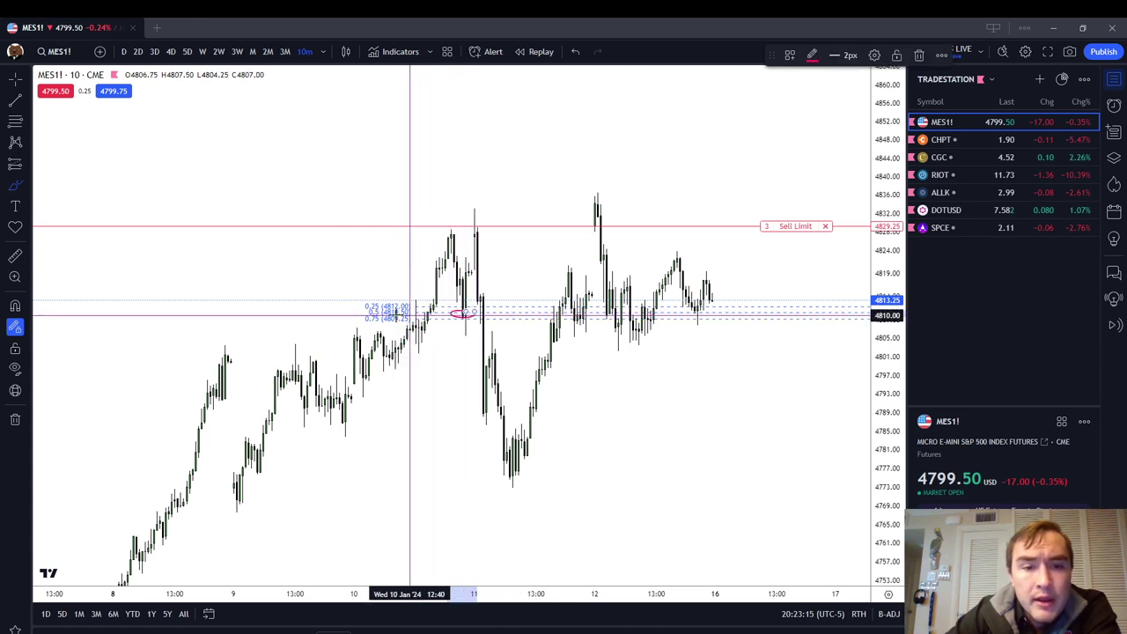
left_click_drag(420, 250, 442, 284)
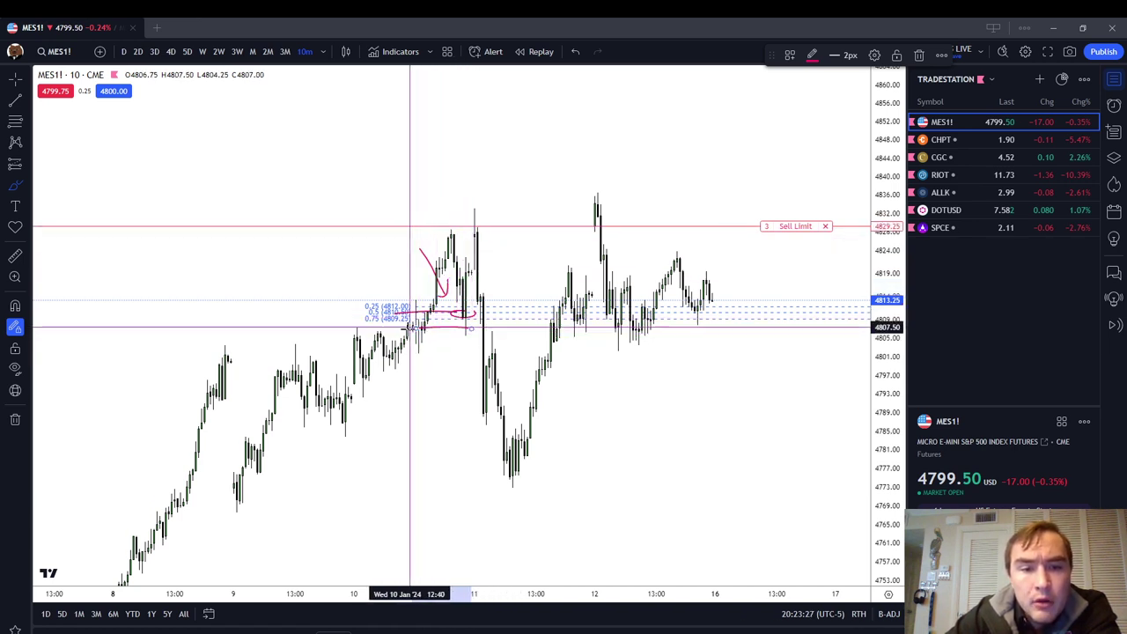
right_click(439, 374)
left_click(528, 593)
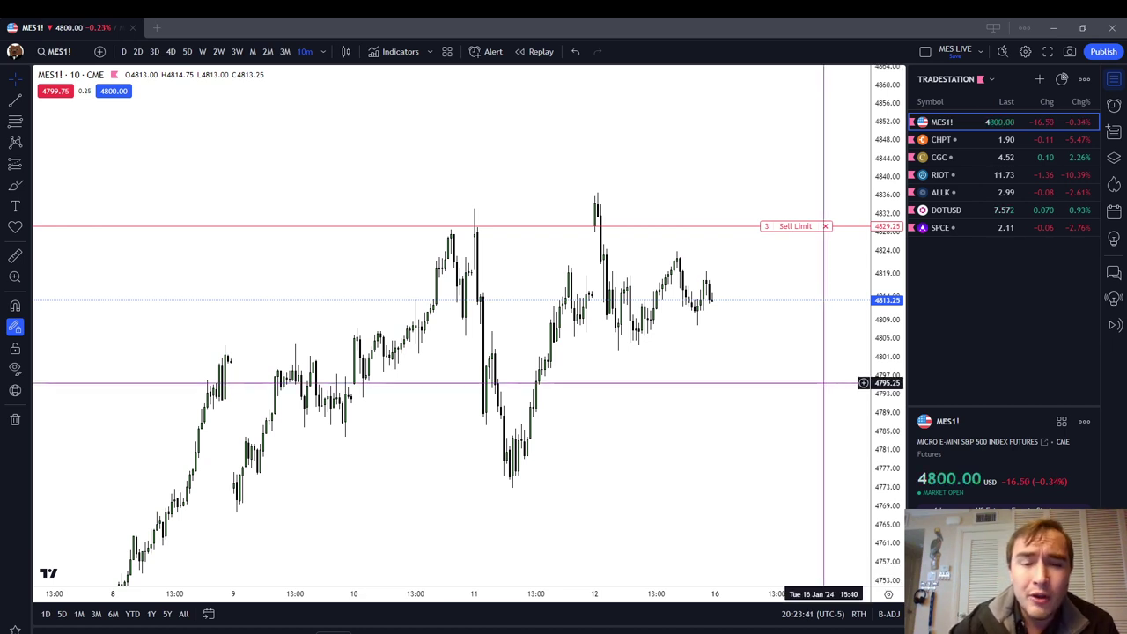
right_click(661, 390)
left_click(543, 510)
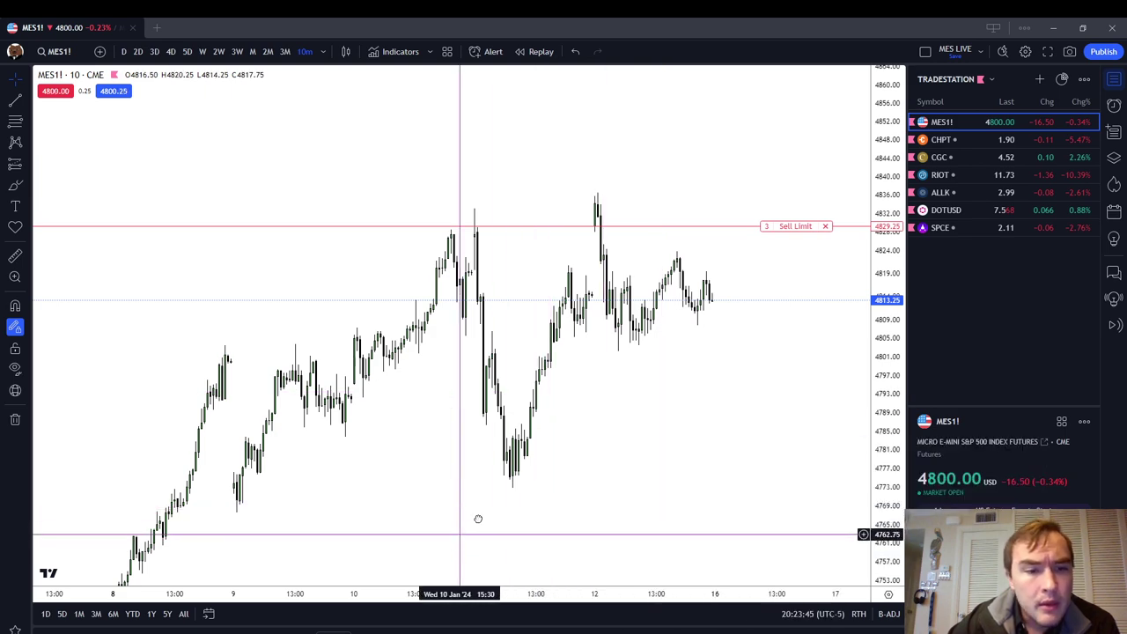
Mark the 5 January upper wicks and the late-session lower wick near 4722.50 with short horizontal Brush strokes.
left_click_drag(475, 516, 810, 254)
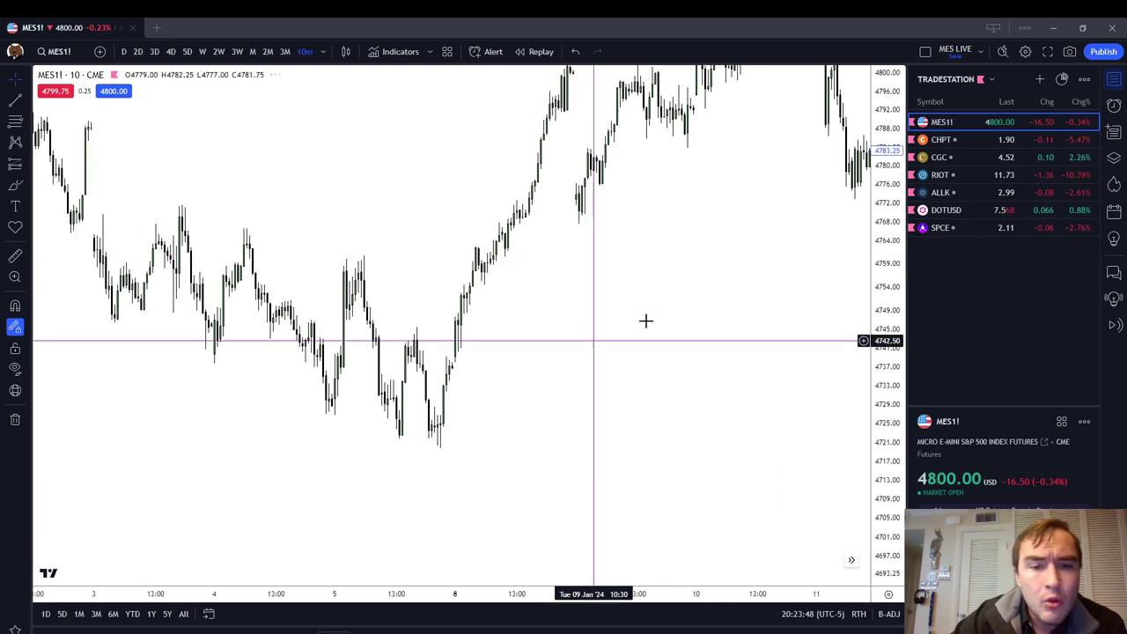
left_click(15, 185)
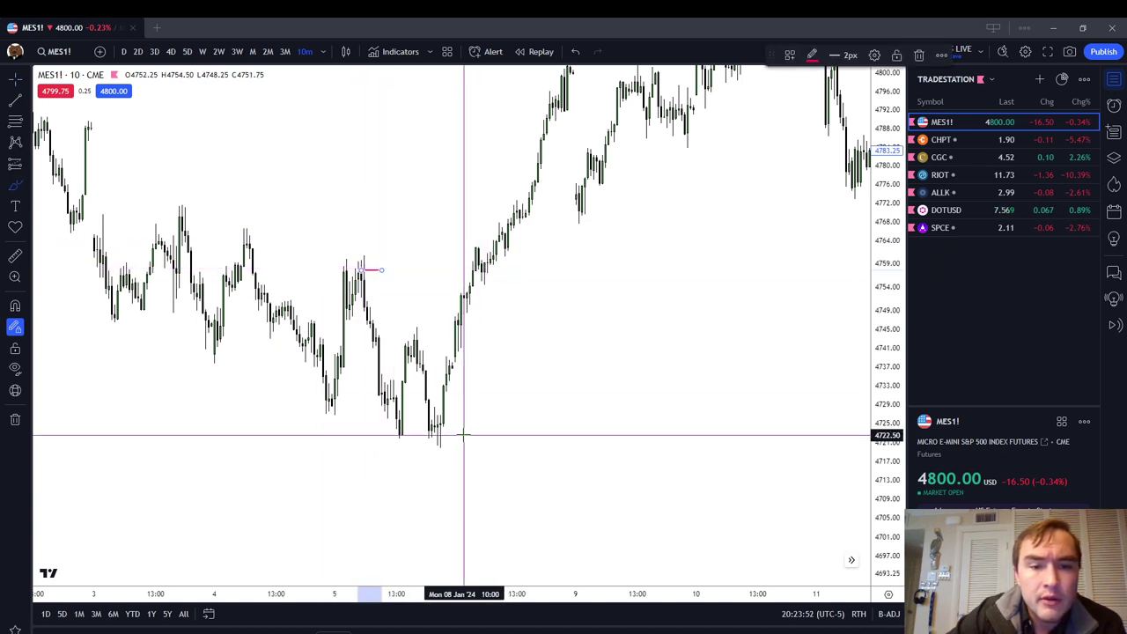
left_click_drag(430, 435, 464, 435)
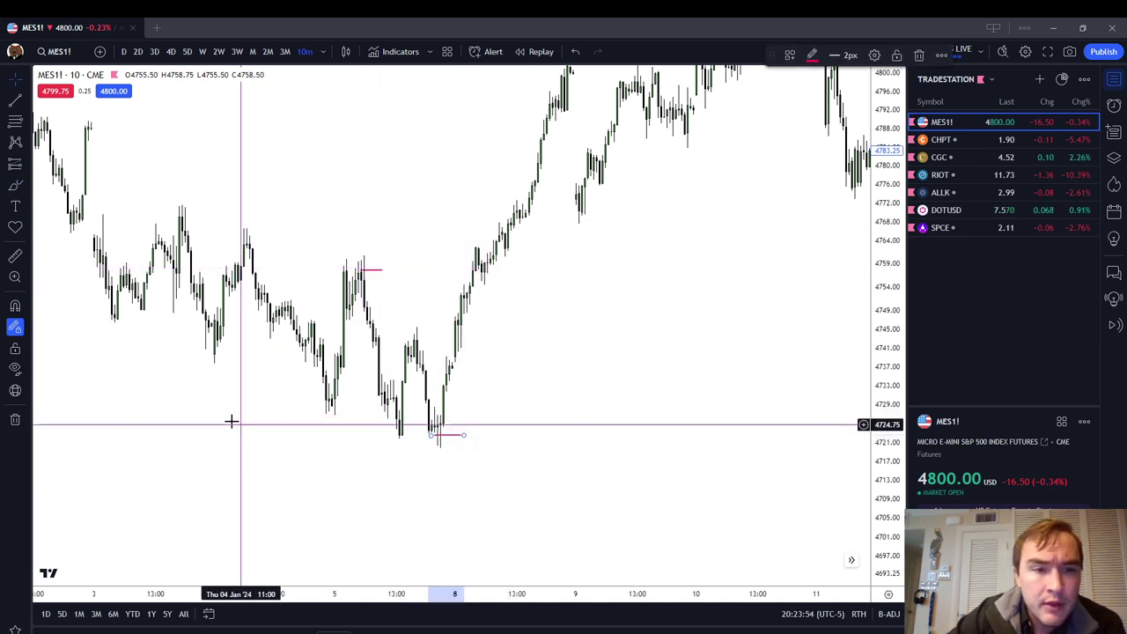
Mark the 3 January lower wicks near 4744.00 and upper wicks near 4768.25 with Brush strokes, and remove all drawings.
left_click_drag(239, 422, 396, 444)
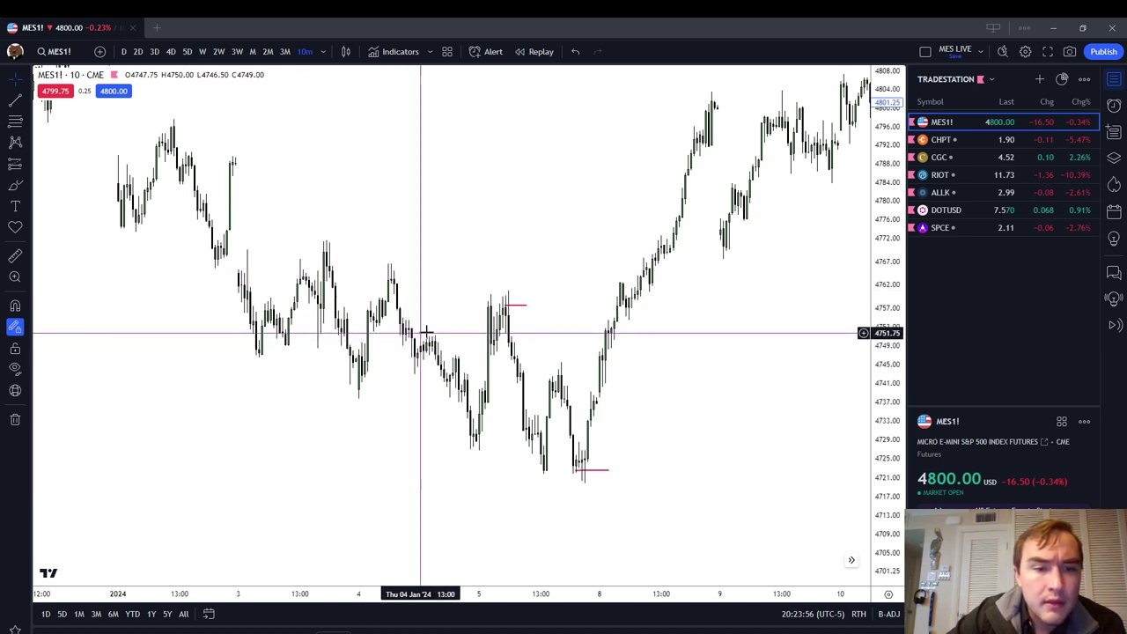
left_click(15, 186)
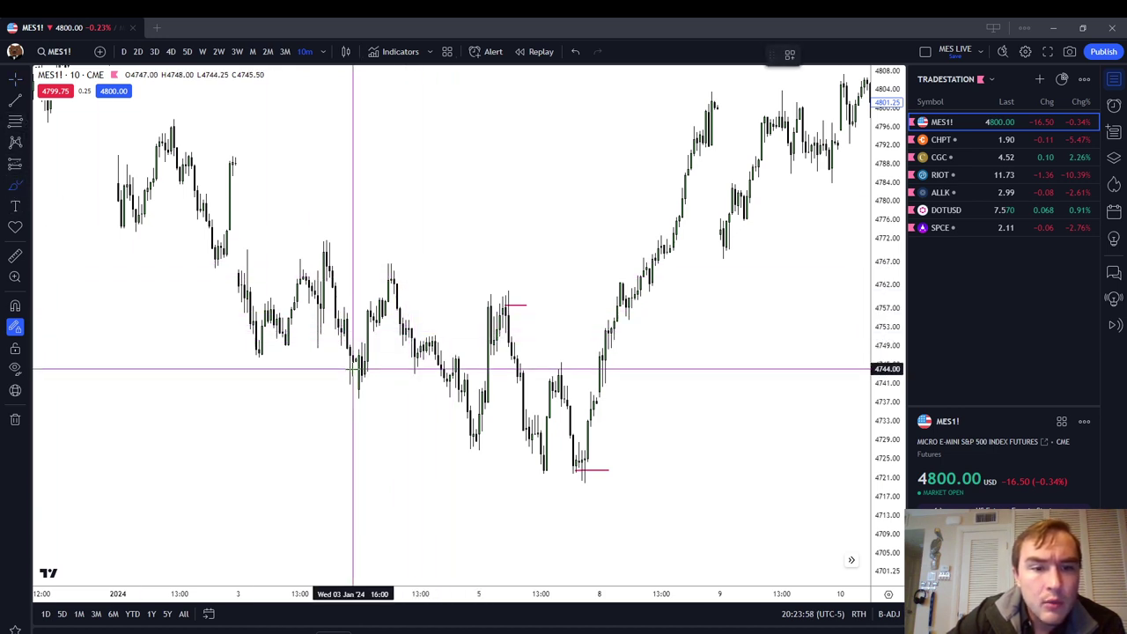
mouse_move(344, 364)
left_mouse_down()
mouse_move(340, 382)
mouse_move(355, 359)
left_mouse_up()
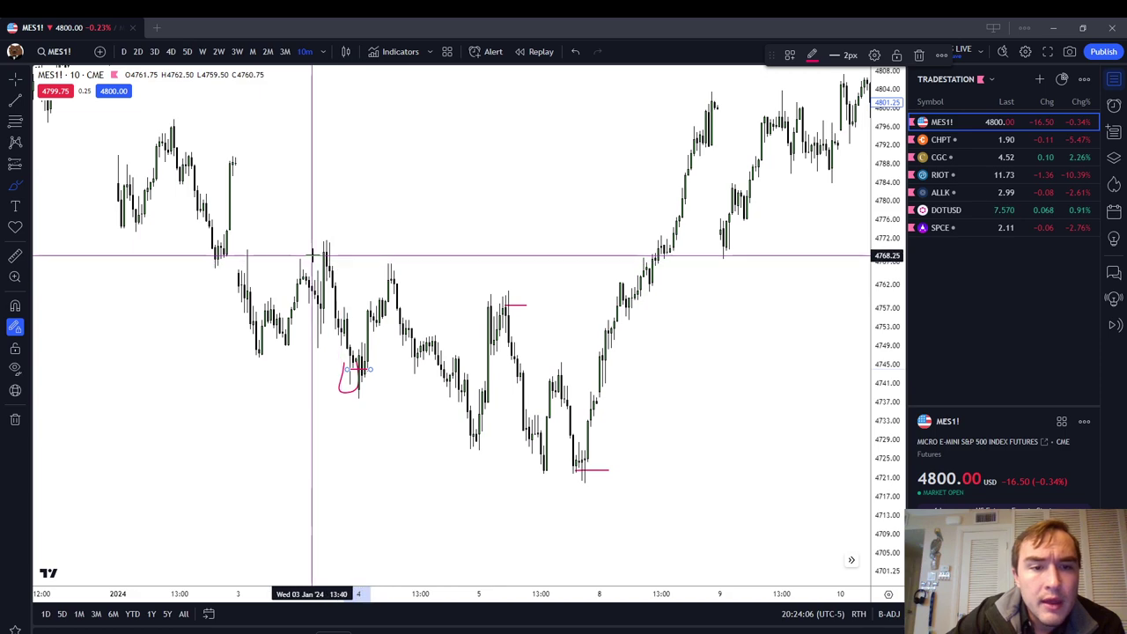
left_click_drag(314, 255, 361, 255)
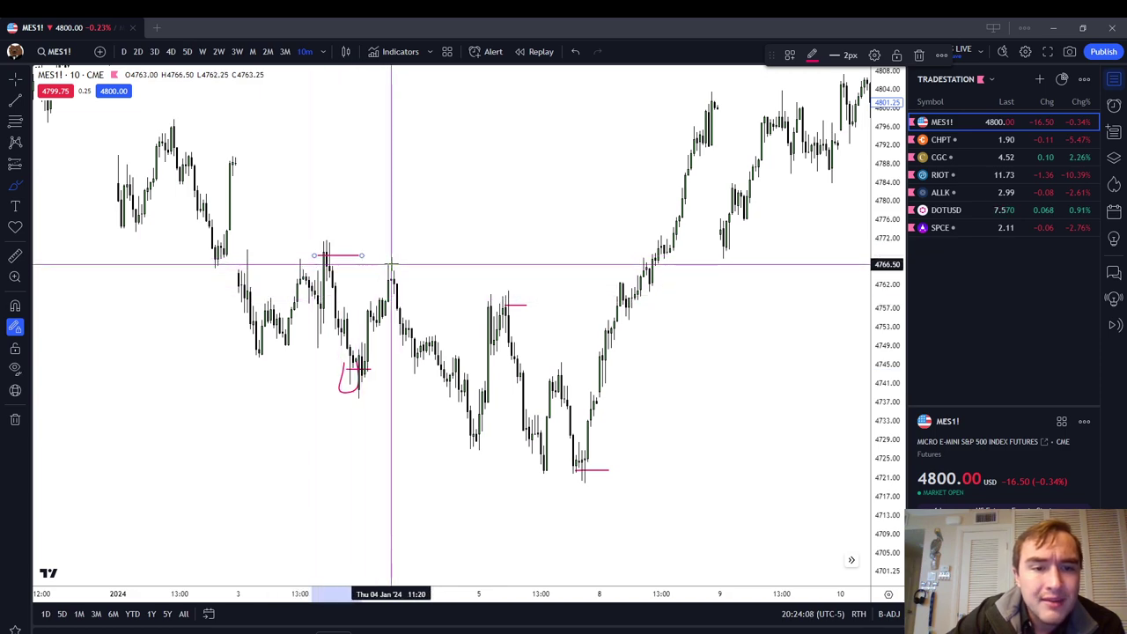
mouse_move(358, 209)
left_mouse_down()
mouse_move(485, 289)
mouse_move(537, 301)
left_mouse_up()
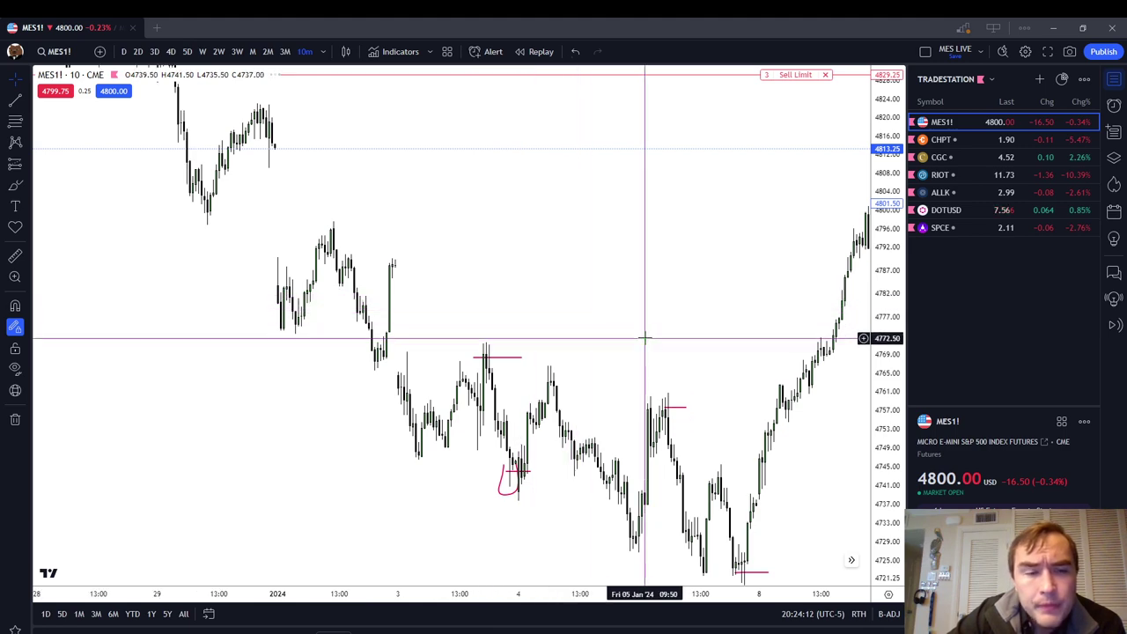
left_click_drag(643, 337, 283, 443)
right_click(644, 417)
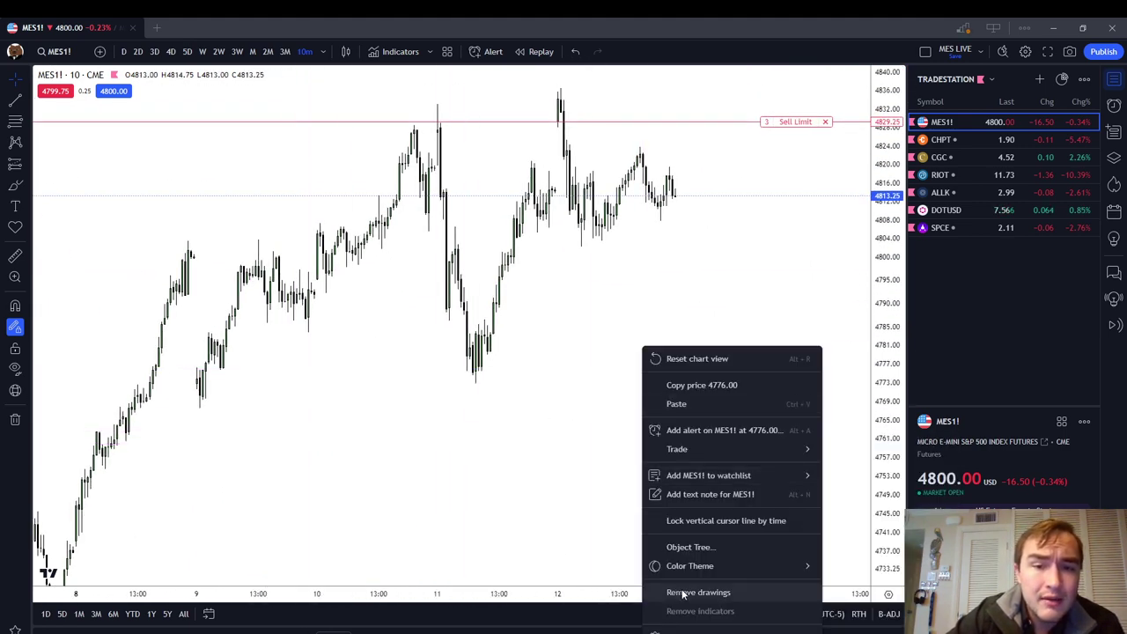
left_click(669, 586)
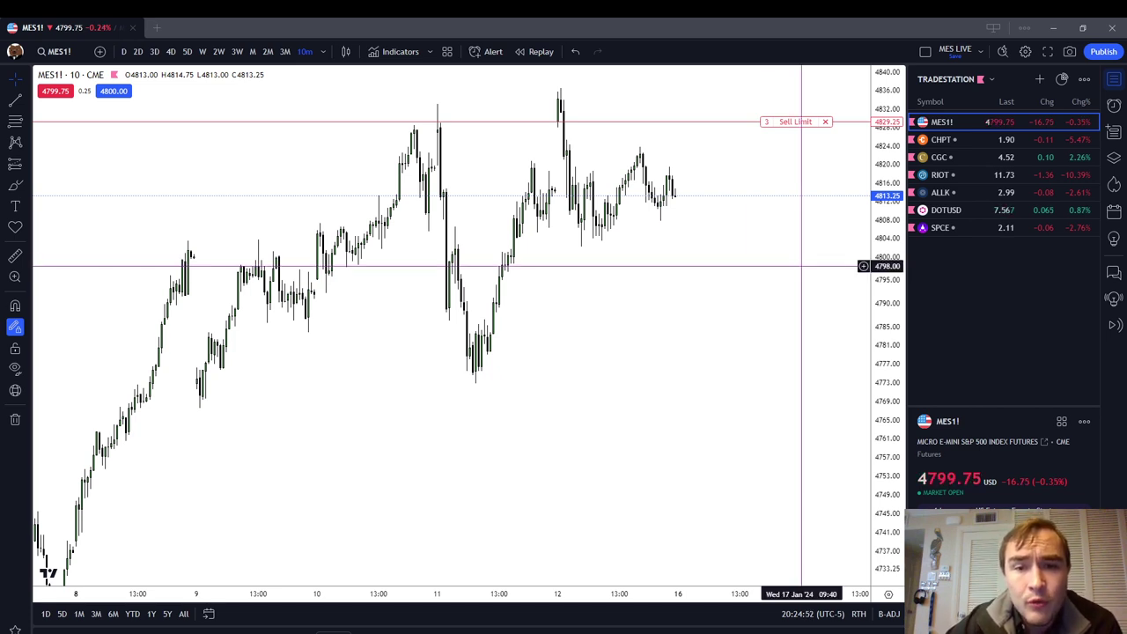
Draw a magnet-snapped Fib Retracement over the lower wick at the late 5 January low, with the 0.75 level at 4721.00.
left_click(858, 613)
left_click_drag(584, 382, 699, 284)
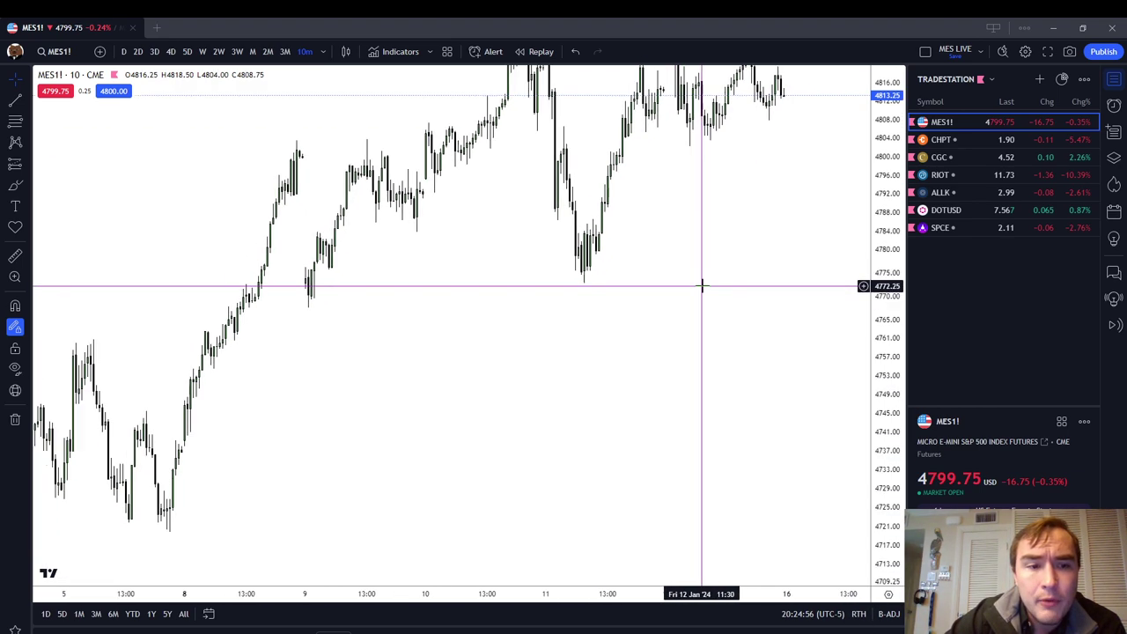
left_click_drag(311, 427, 488, 436)
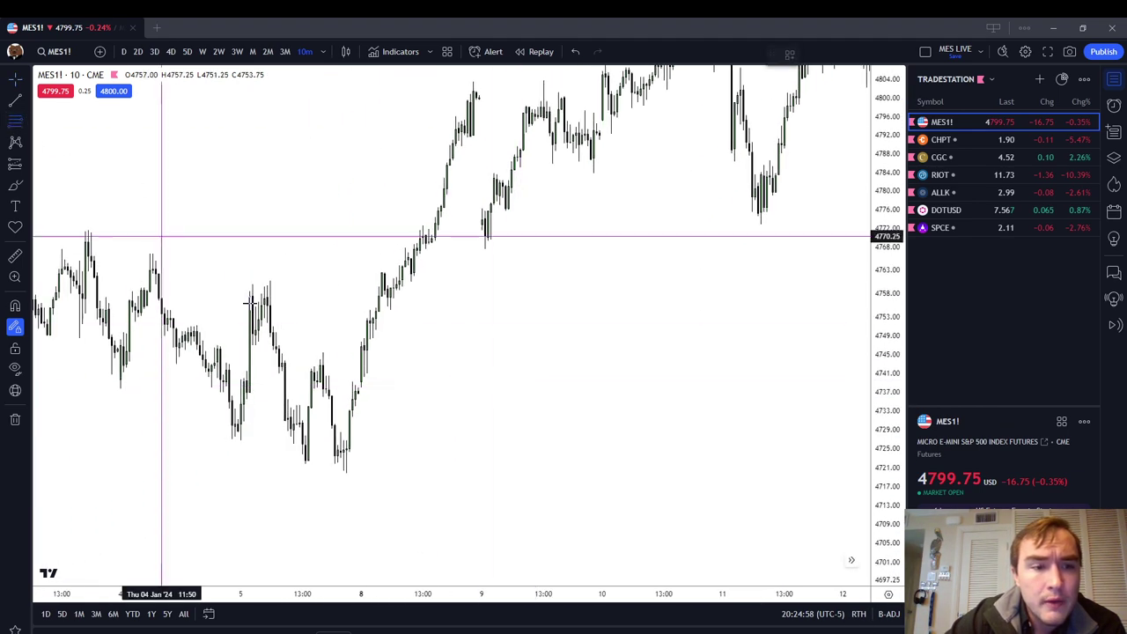
left_click(15, 306)
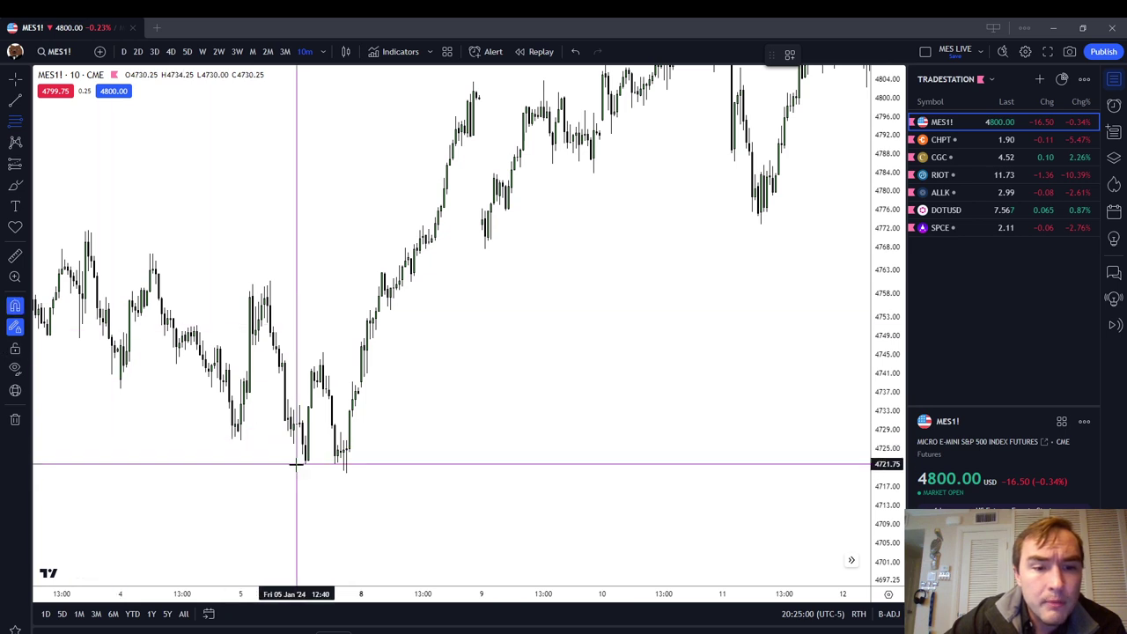
left_click(348, 476)
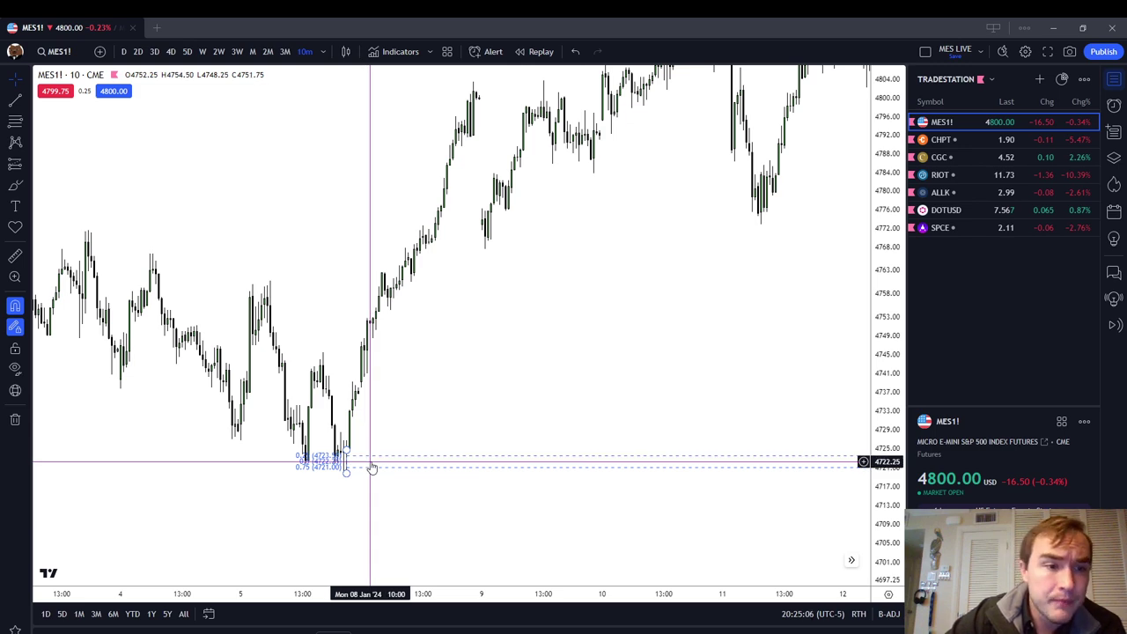
Remove all drawings and show the 11 to 15 January candles with extended trading hours (ETH).
left_click_drag(737, 289, 488, 393)
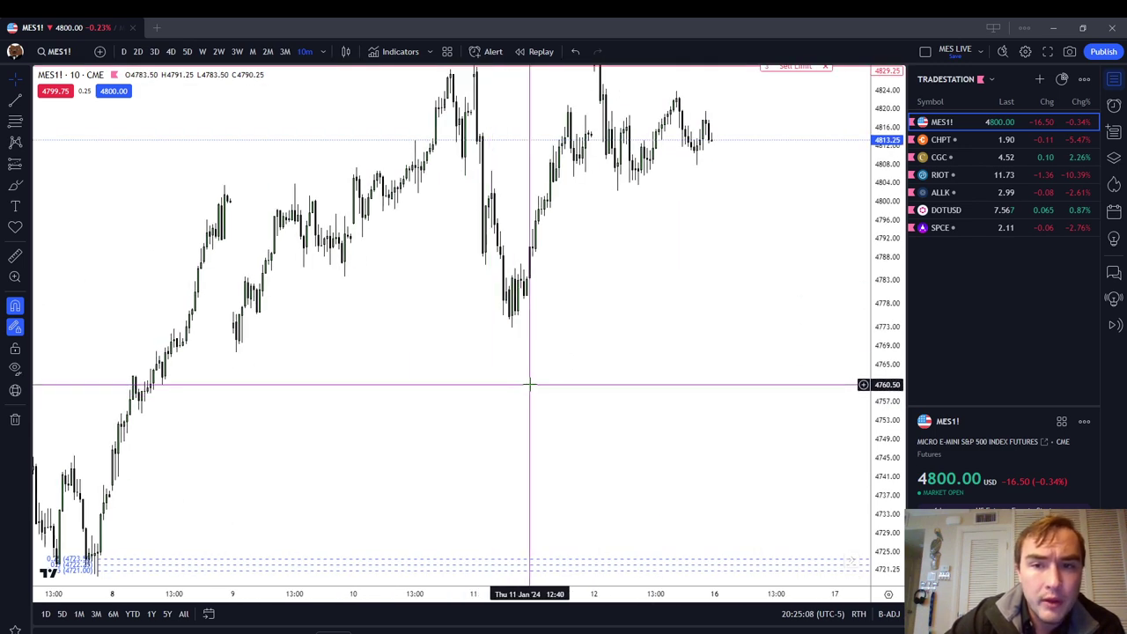
right_click(530, 384)
left_click(672, 598)
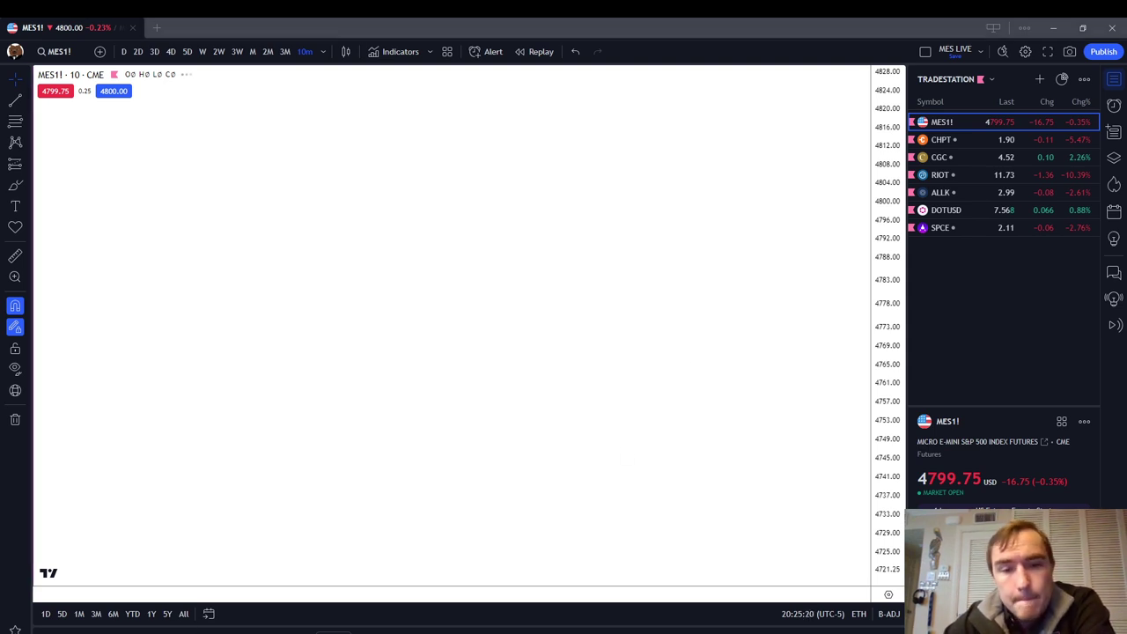
right_click(803, 286)
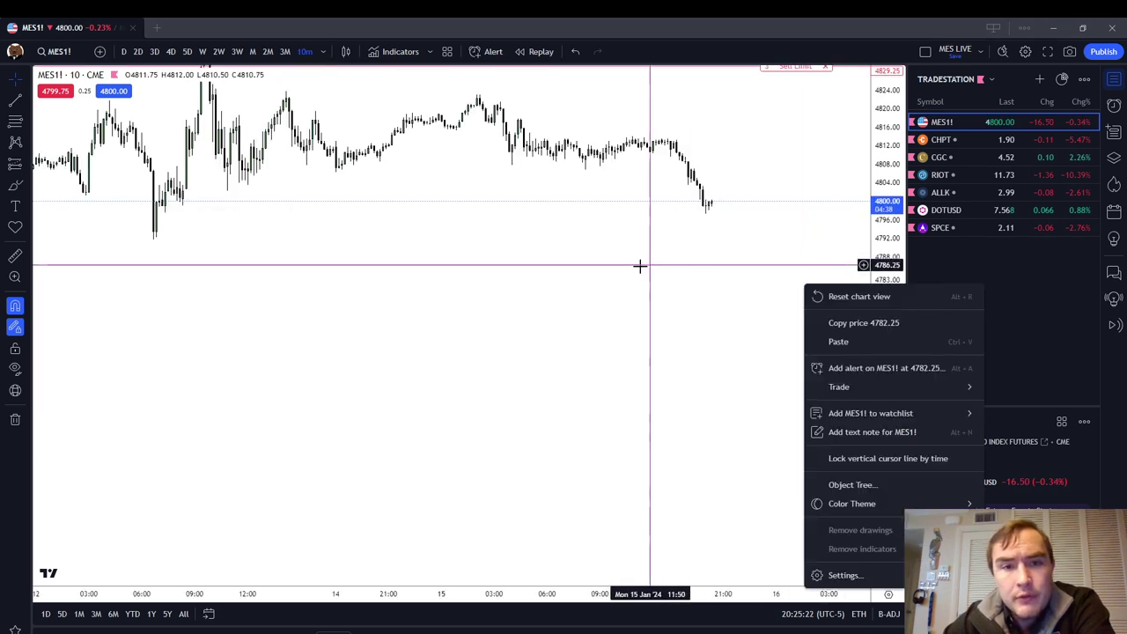
left_click_drag(631, 272, 626, 376)
scroll(666, 356, "down", 4)
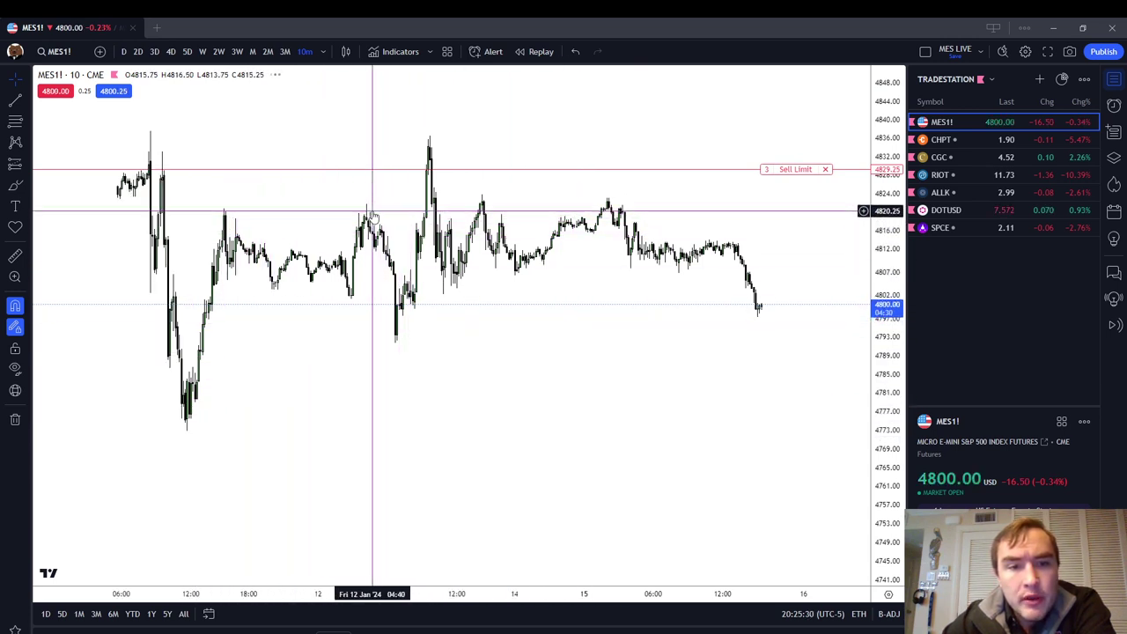
With the magnet off, extend a Brush line from the early 12 January upper wick near 4820.75 to the circled later wick, and shift it slightly.
left_click(2, 191)
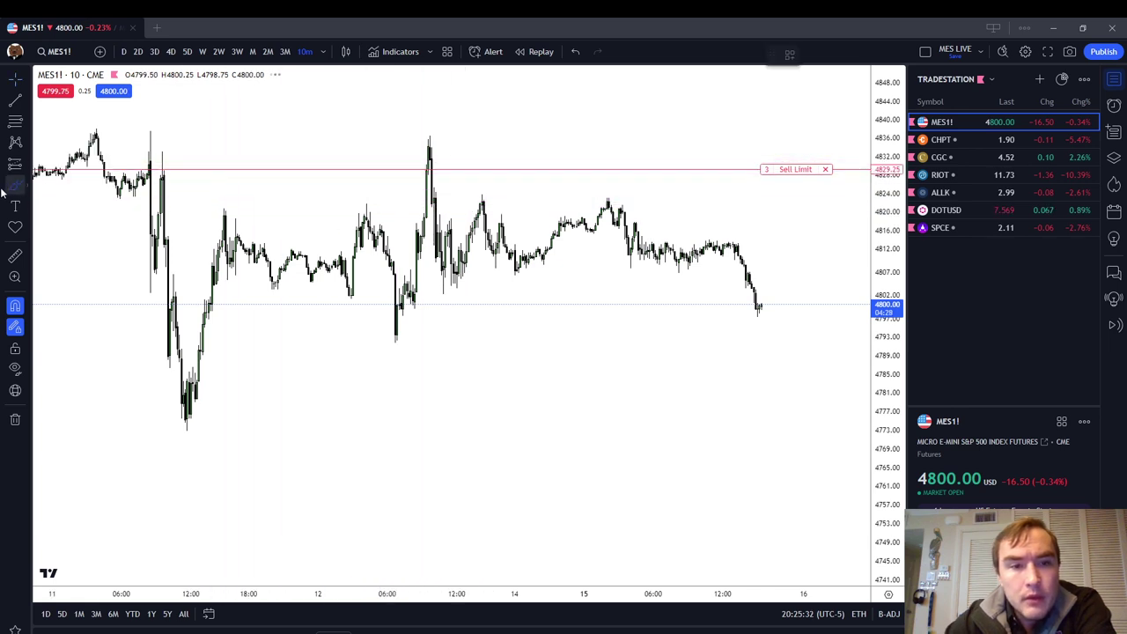
left_click(3, 305)
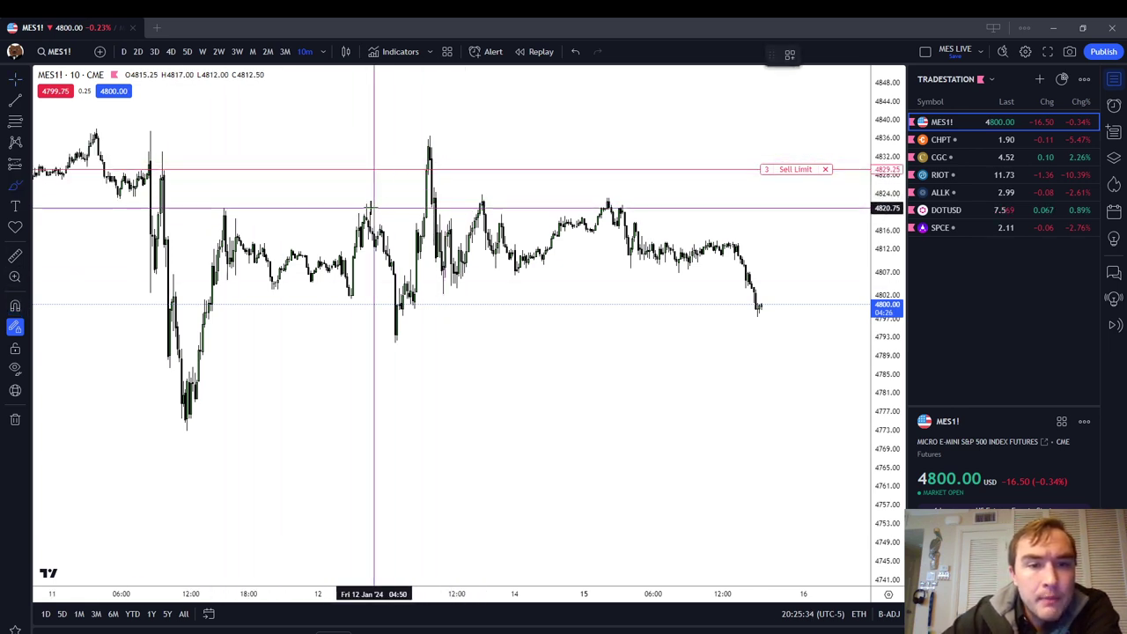
left_click_drag(356, 209, 488, 203)
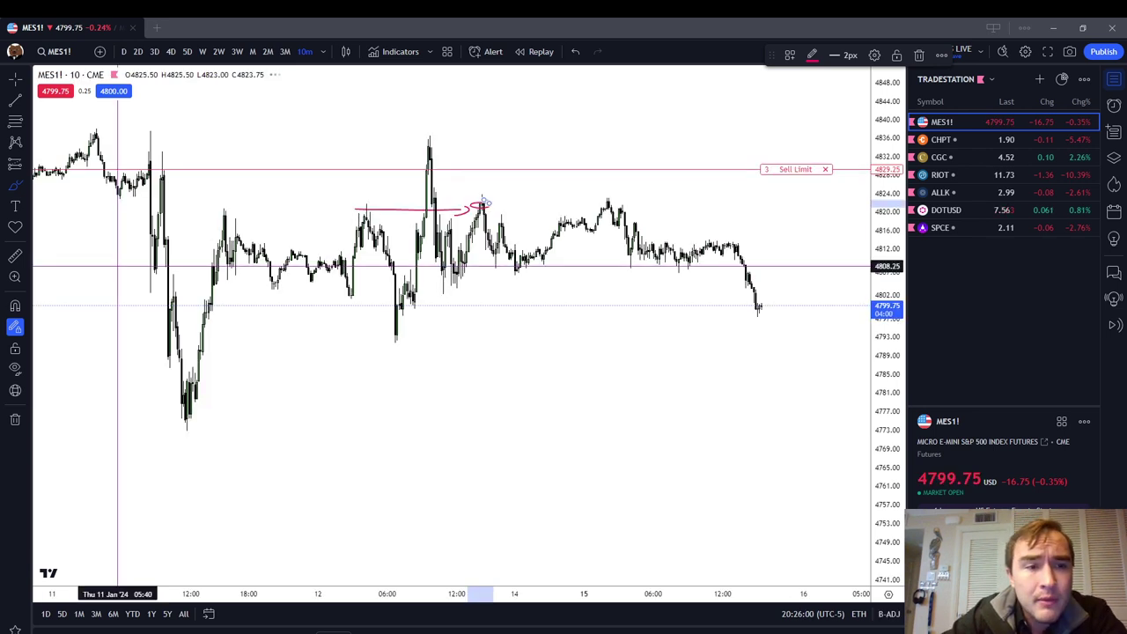
key("Escape")
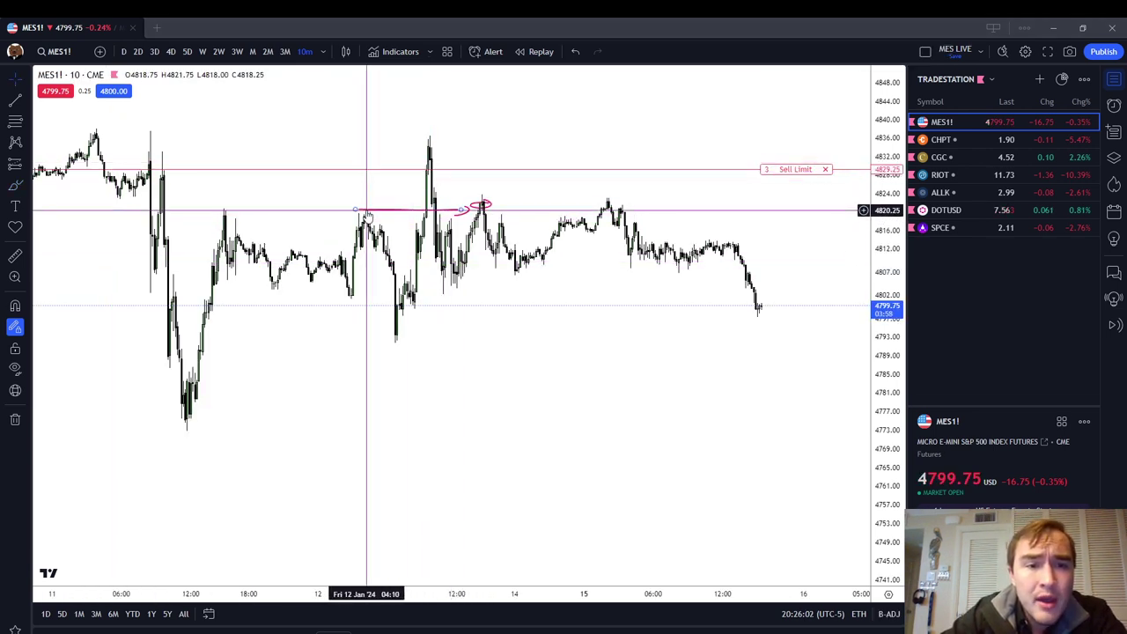
left_click_drag(366, 210, 374, 210)
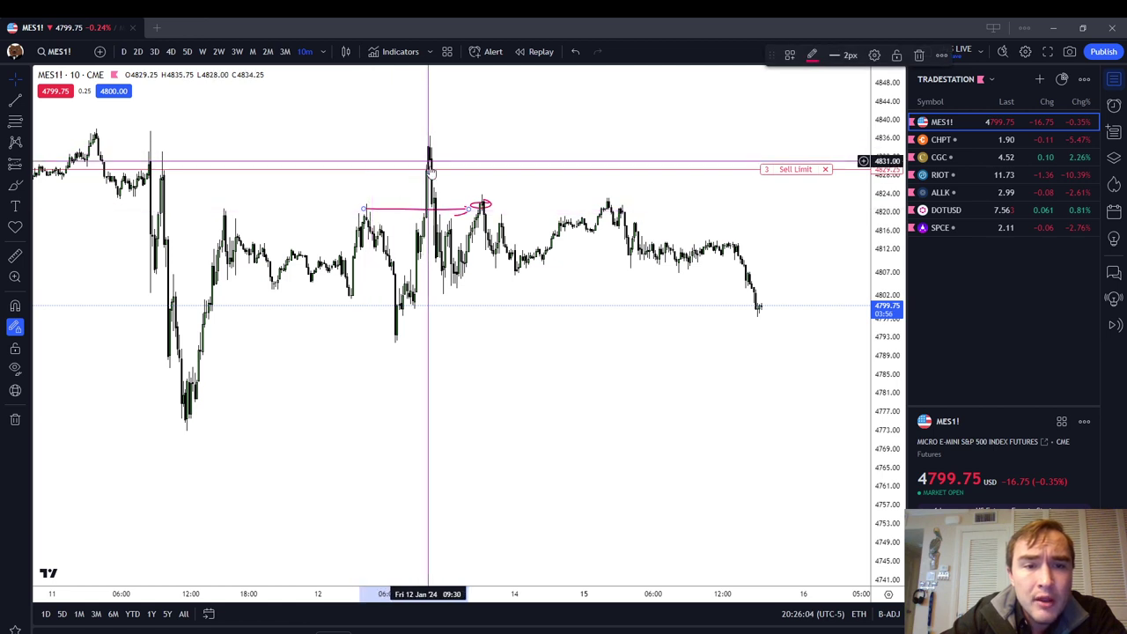